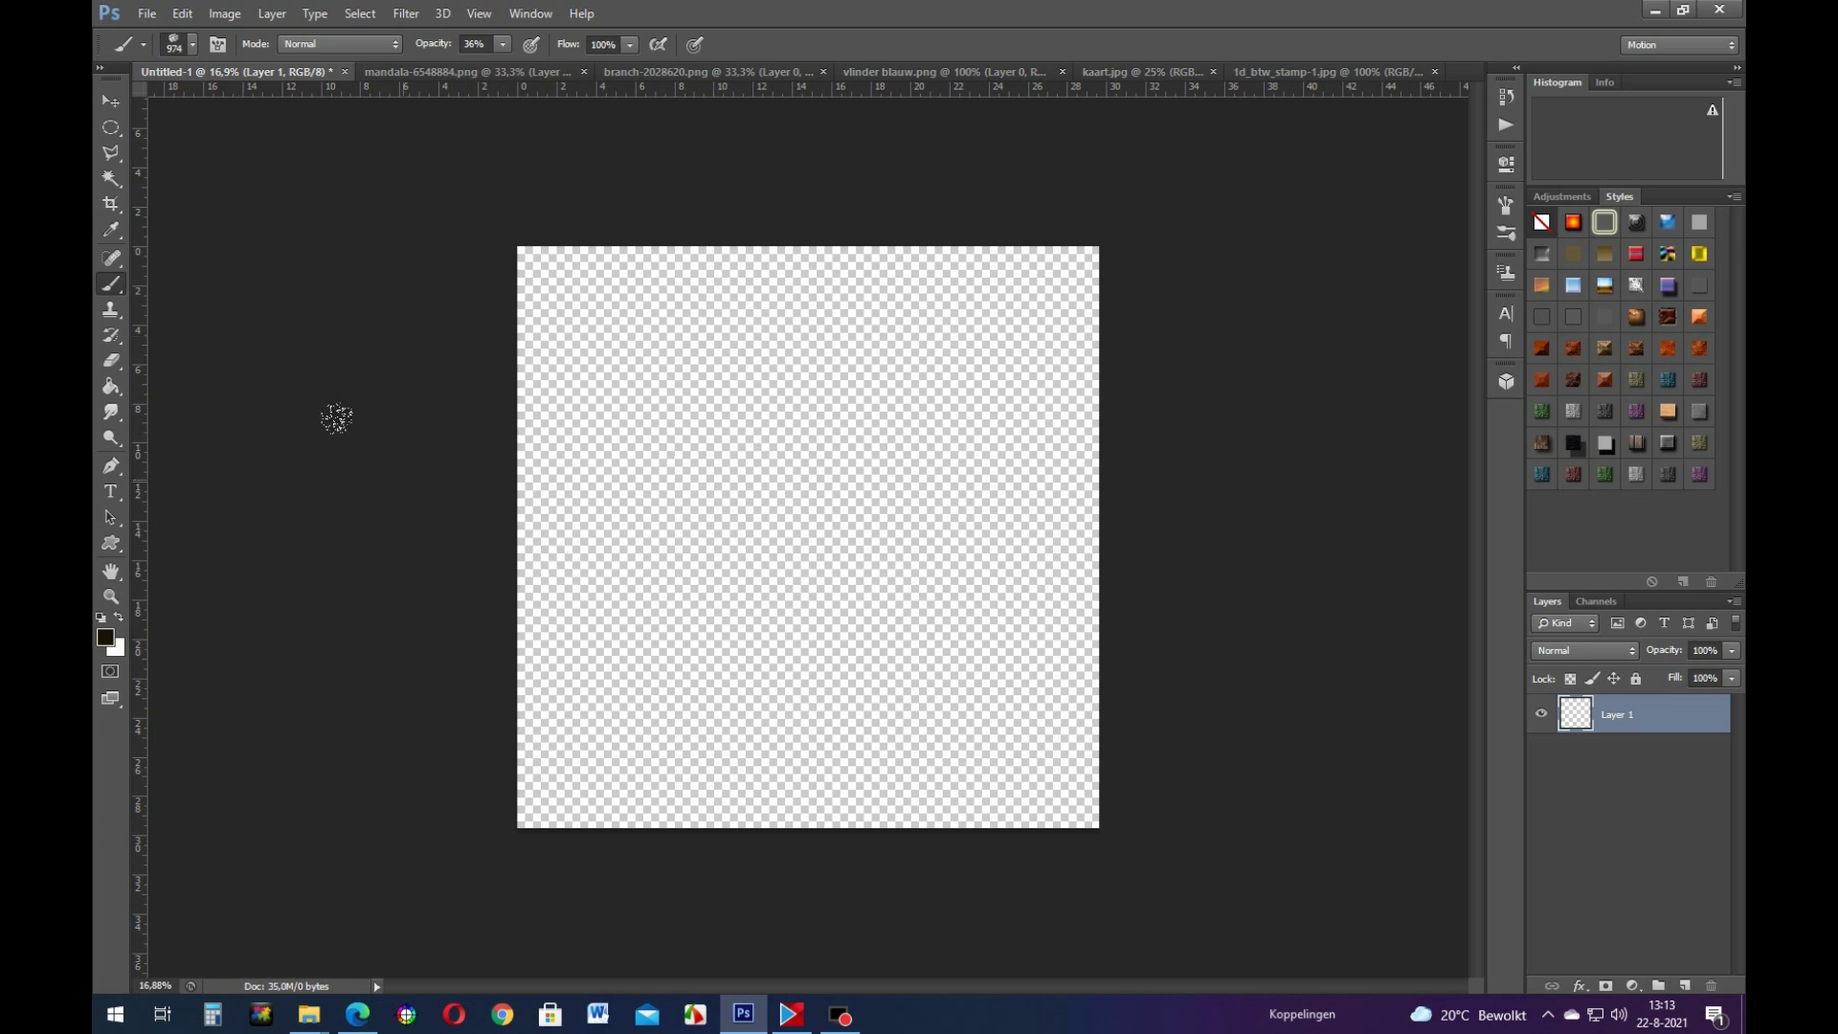
# Step: Create a transparent 3500 × 3500 pixel RGB document at 300 pixels/inch
pyautogui.moveTo(843, 1023)
pyautogui.hotkey('ctrl', 'n')
pyautogui.write('3500')
pyautogui.moveTo(839, 409); pyautogui.dragTo(812, 410)
pyautogui.write('300')
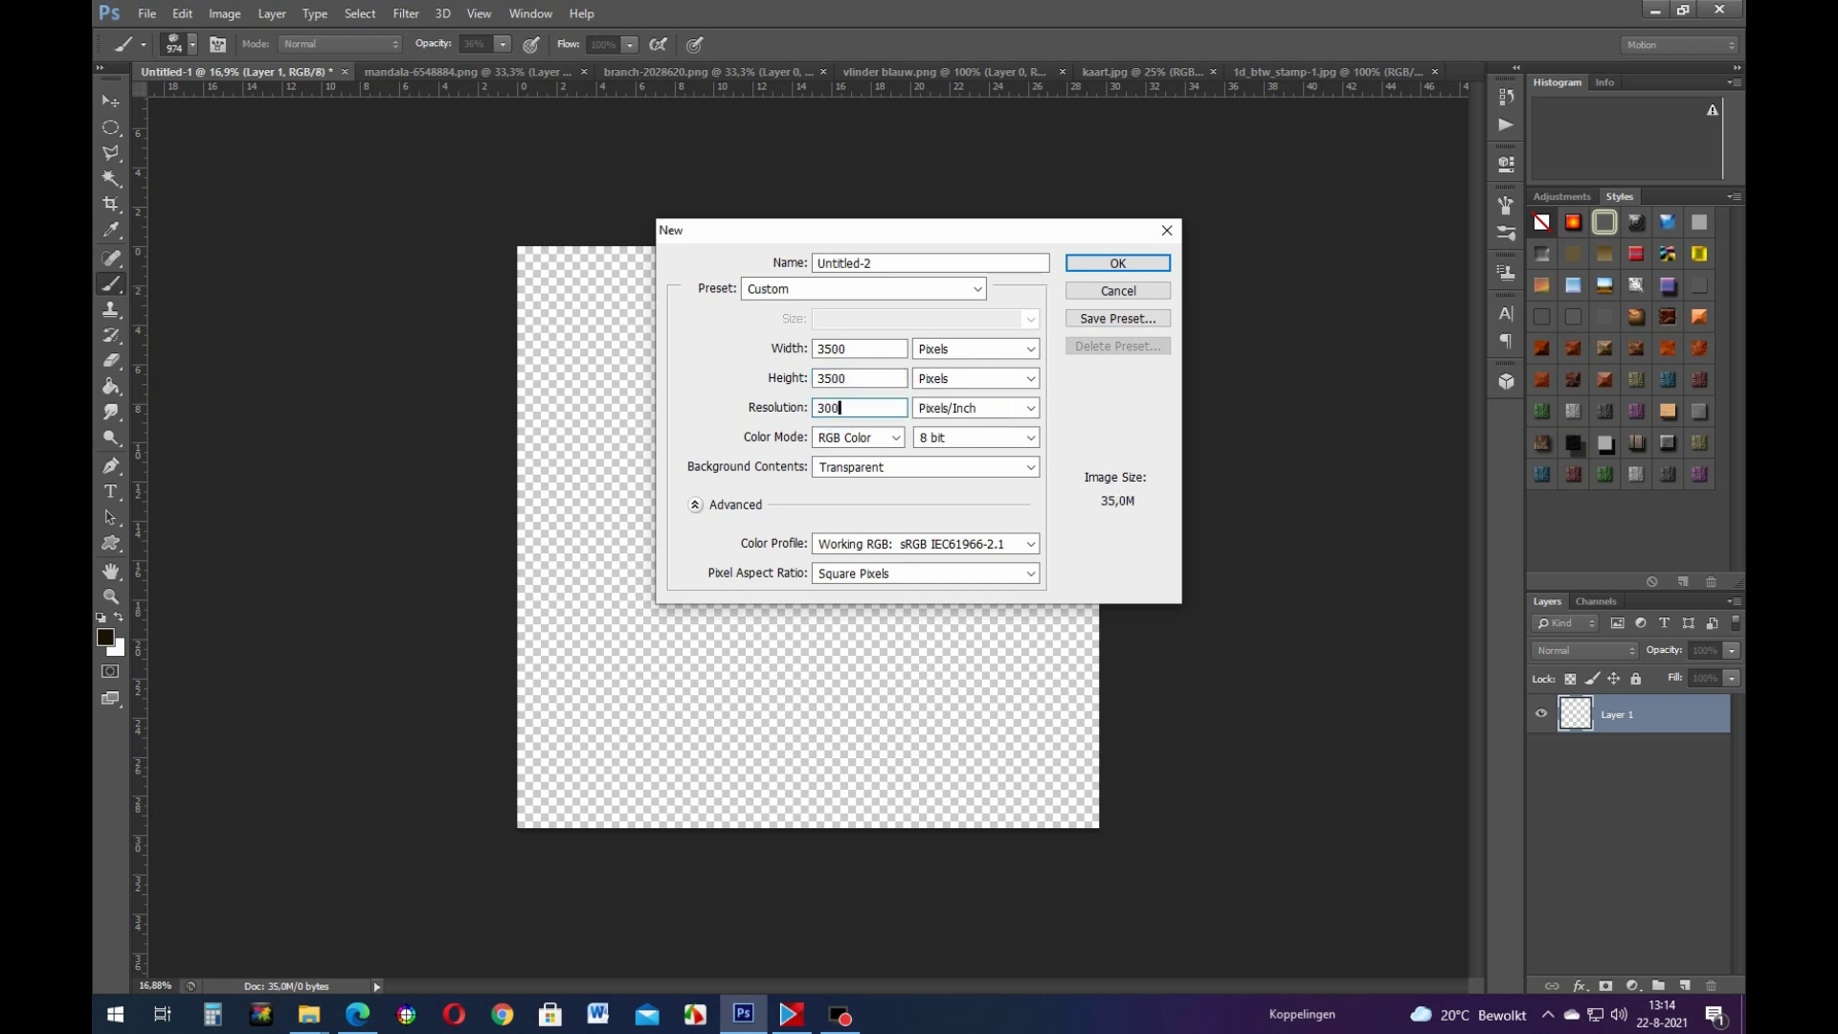
pyautogui.press('Return')
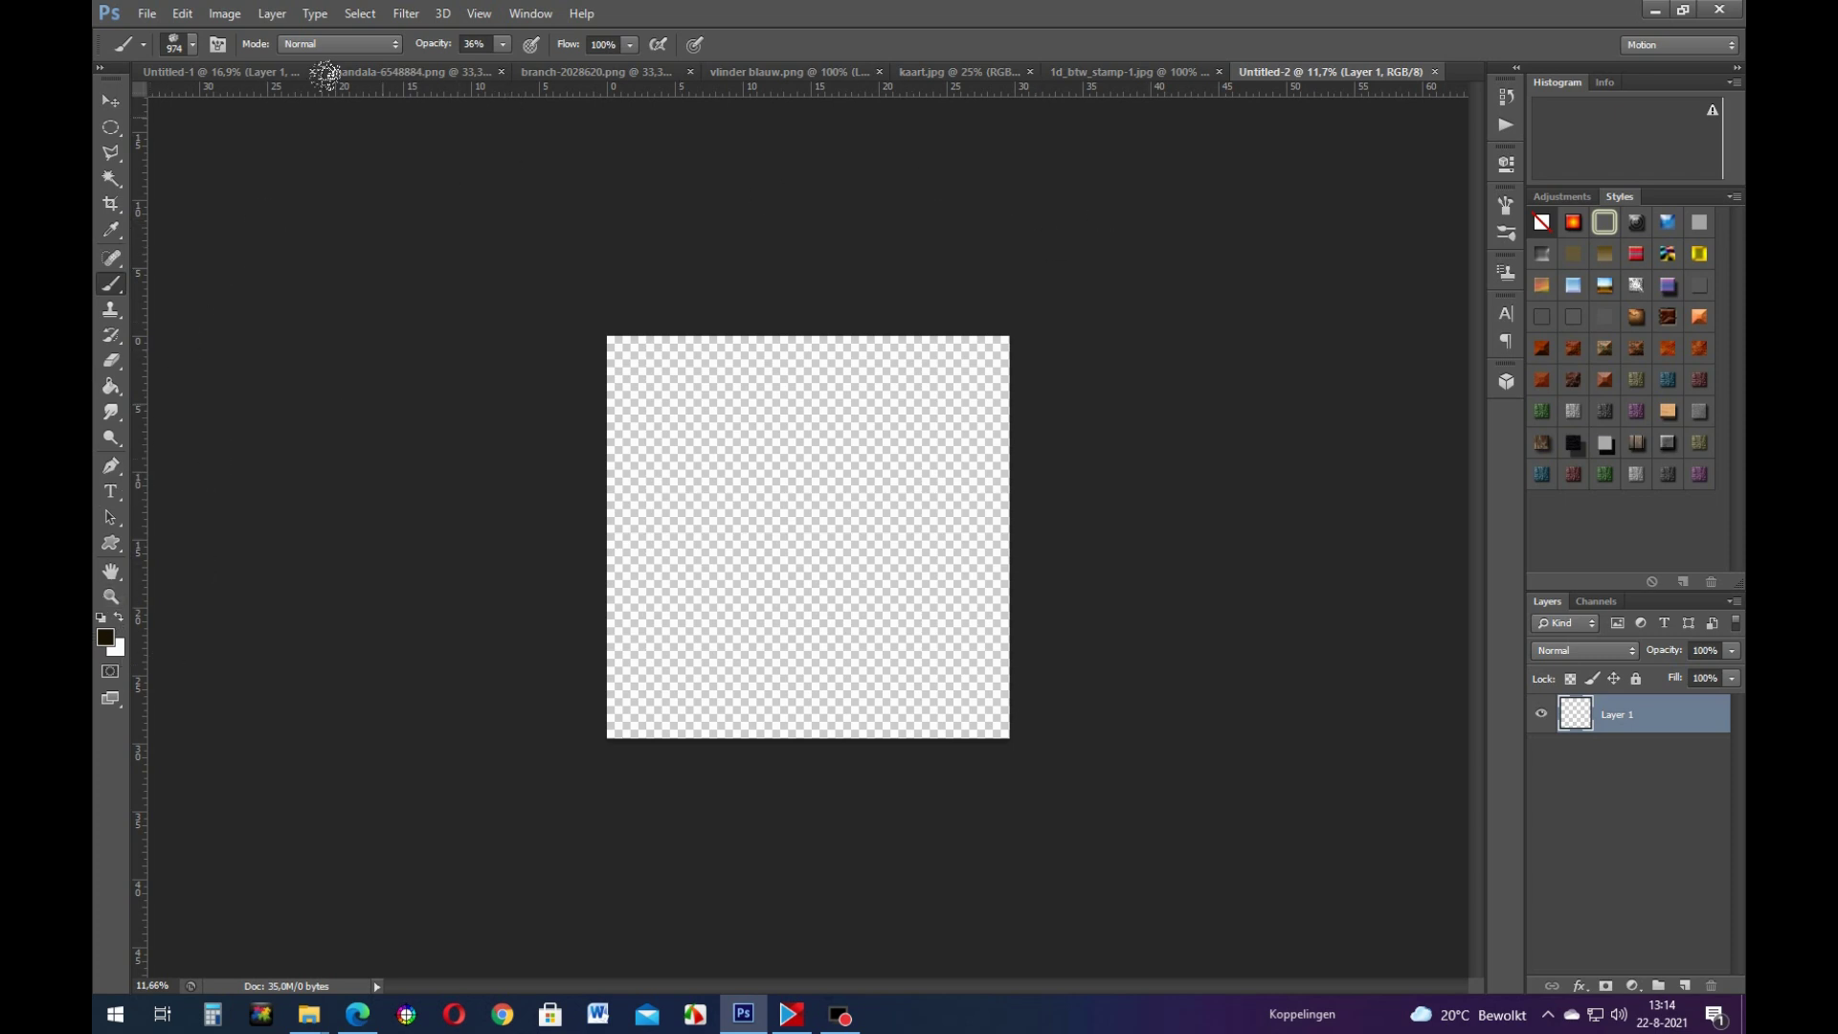
# Step: Switch to the Untitled-1 document and fill its empty layer with a pale yellow background
pyautogui.click(196, 72)
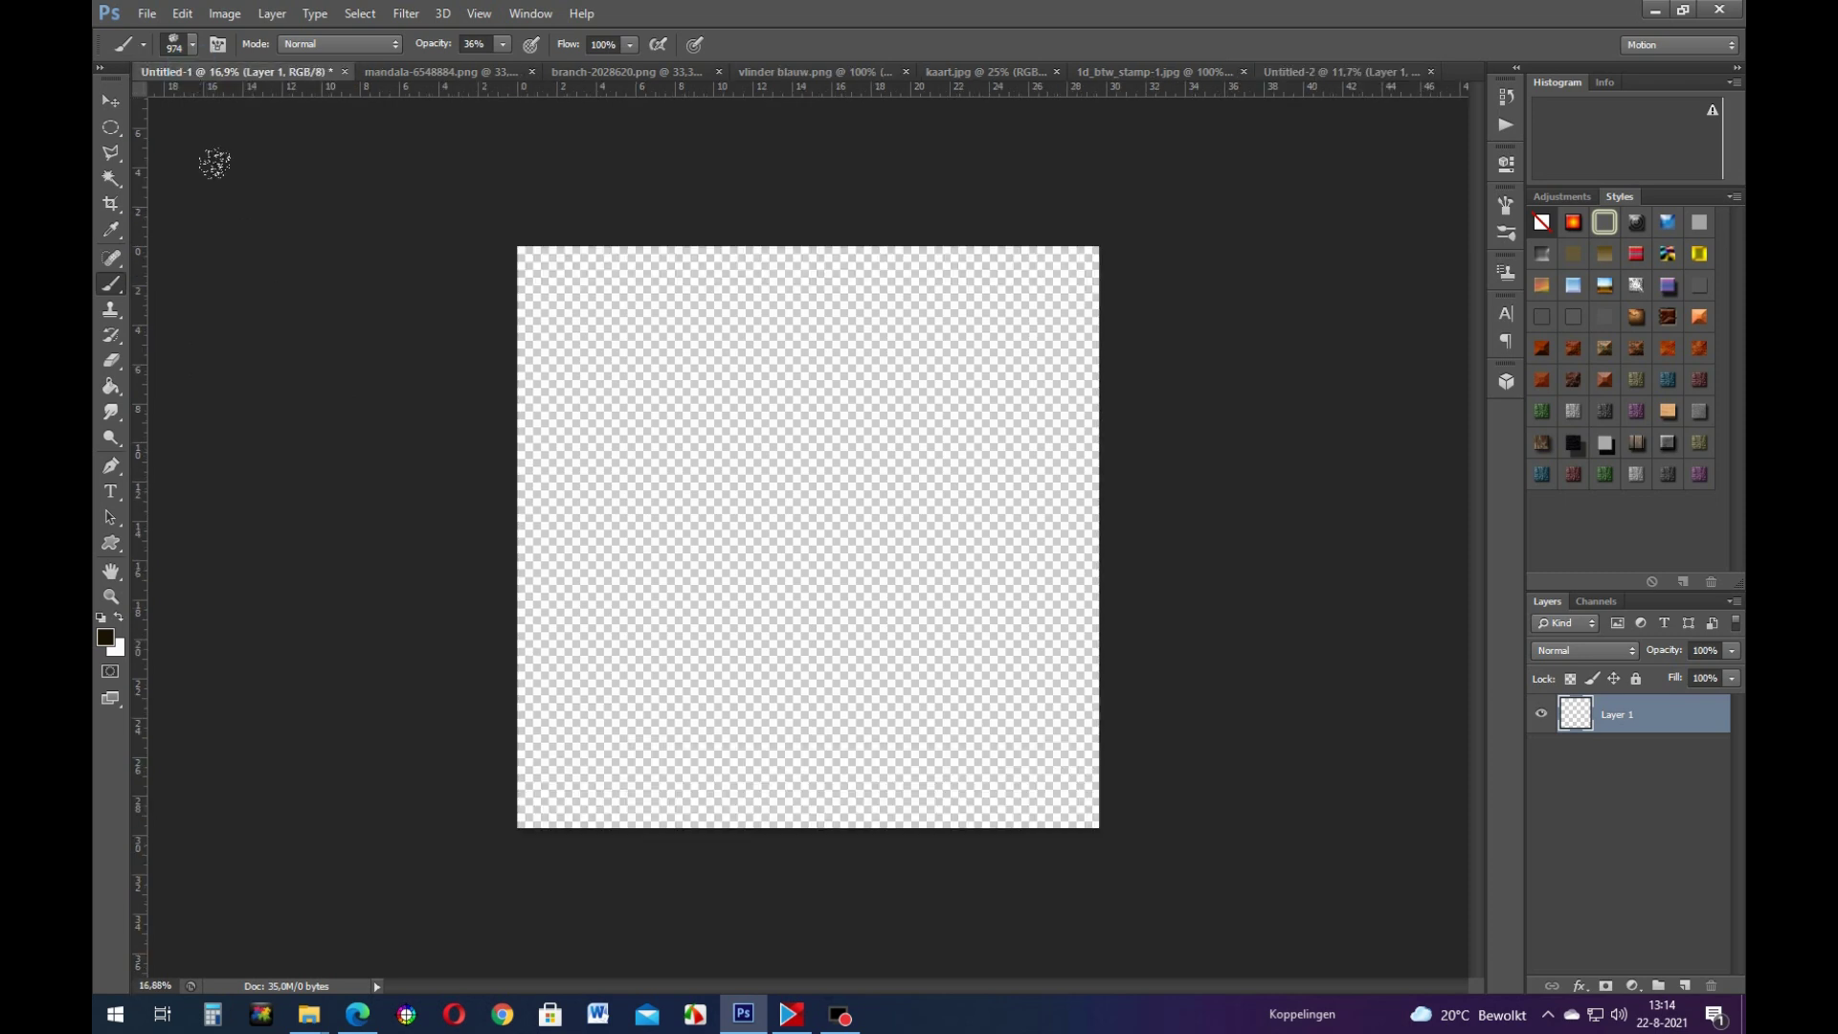
pyautogui.click(179, 14)
pyautogui.click(196, 295)
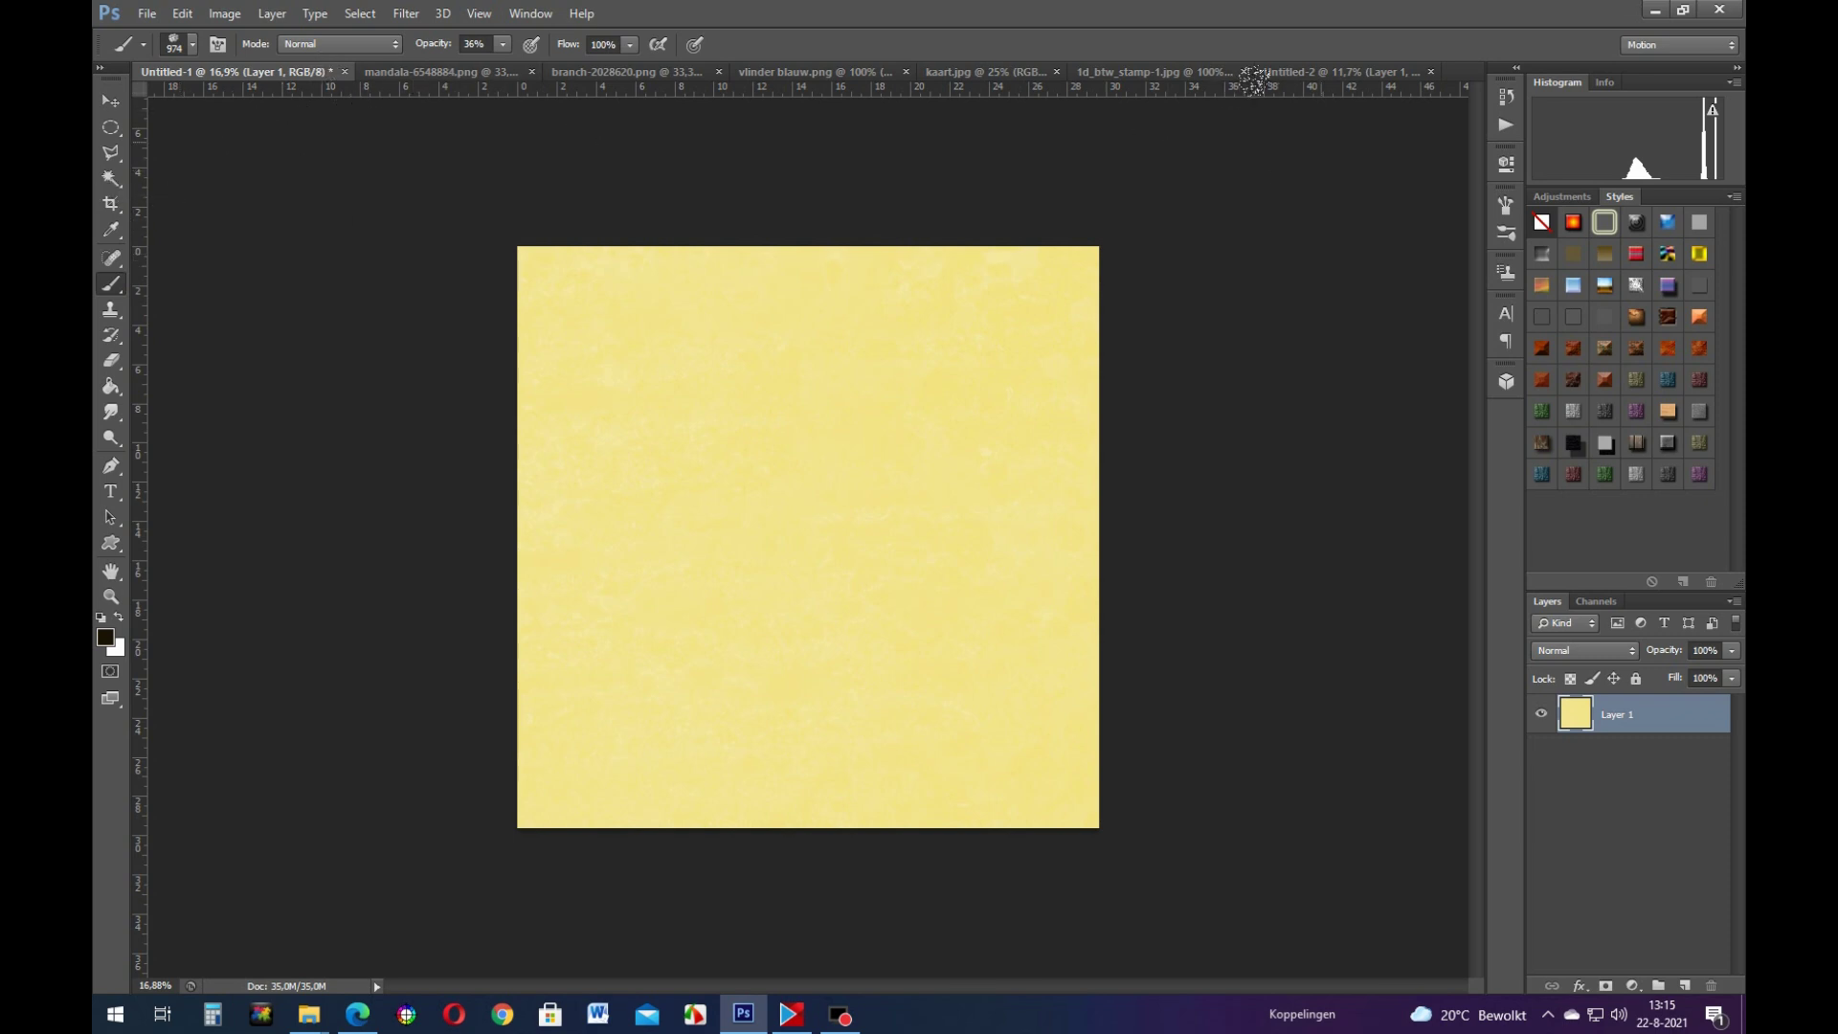
# Step: In Untitled-2, set the foreground color to light cream #fde3b2 and fill the empty layer with the Paint Bucket
pyautogui.click(1340, 71)
pyautogui.click(105, 636)
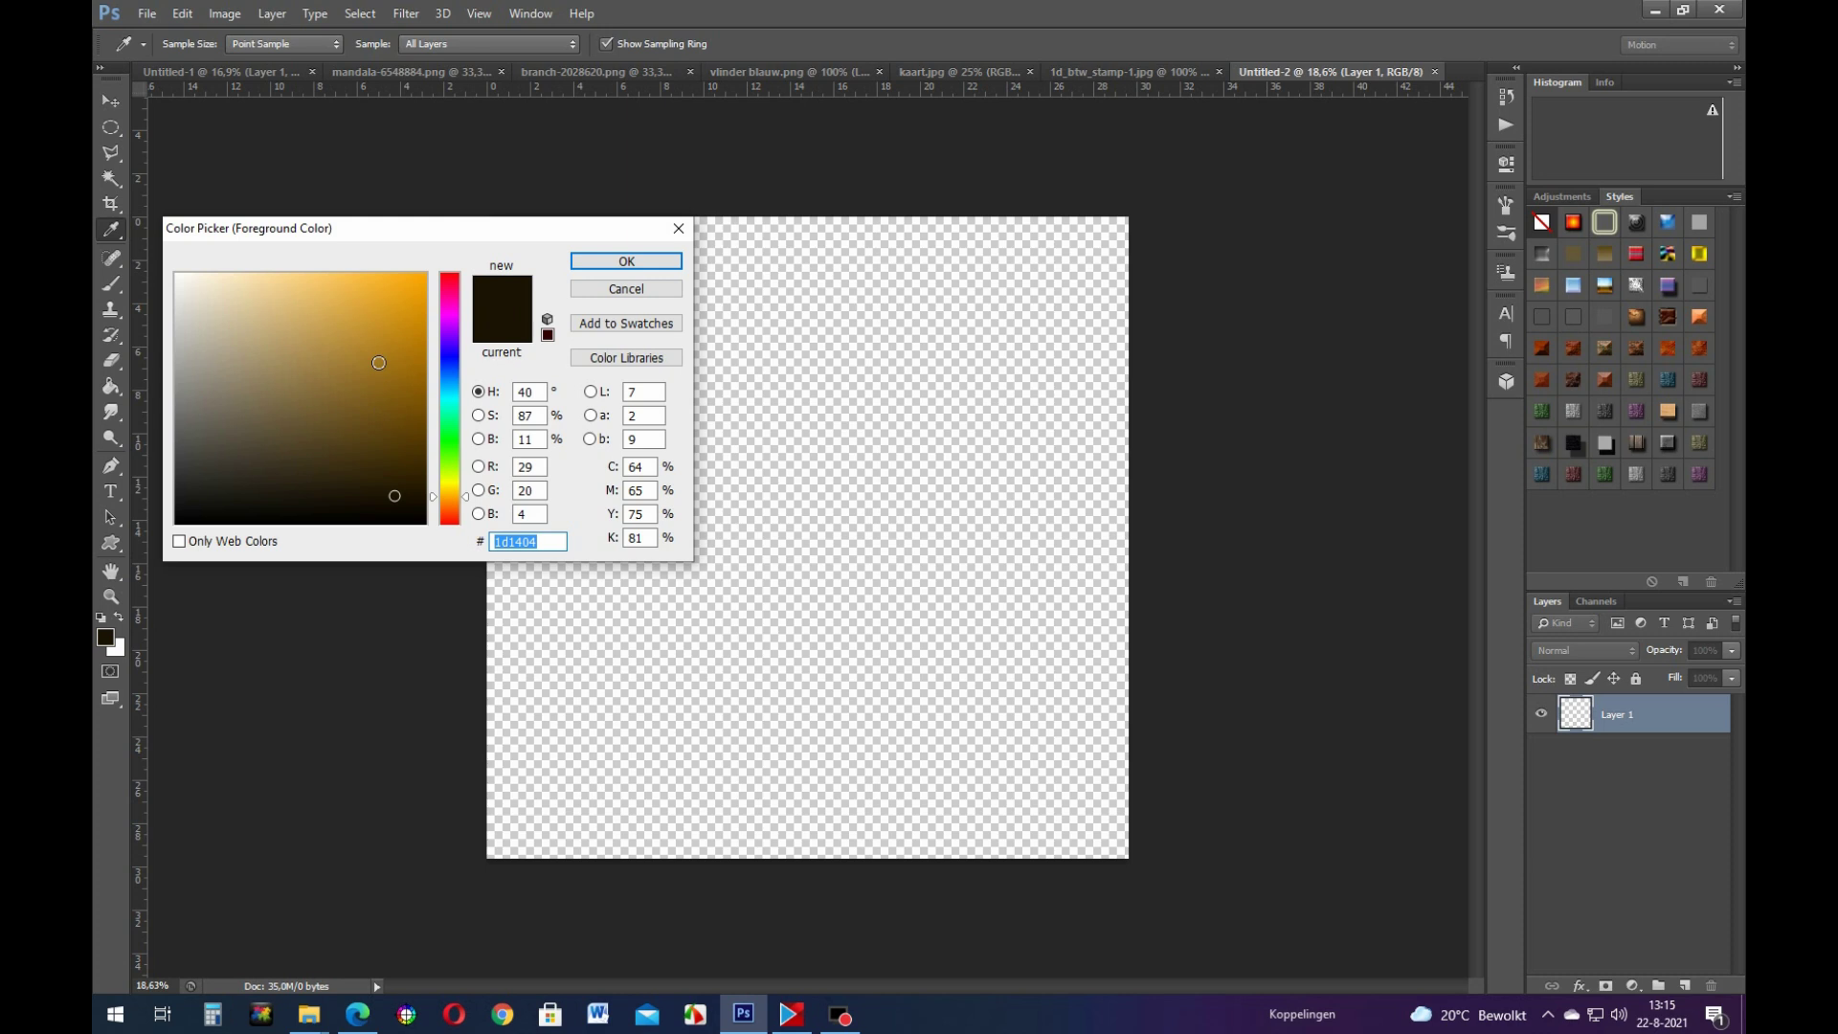
pyautogui.click(250, 276)
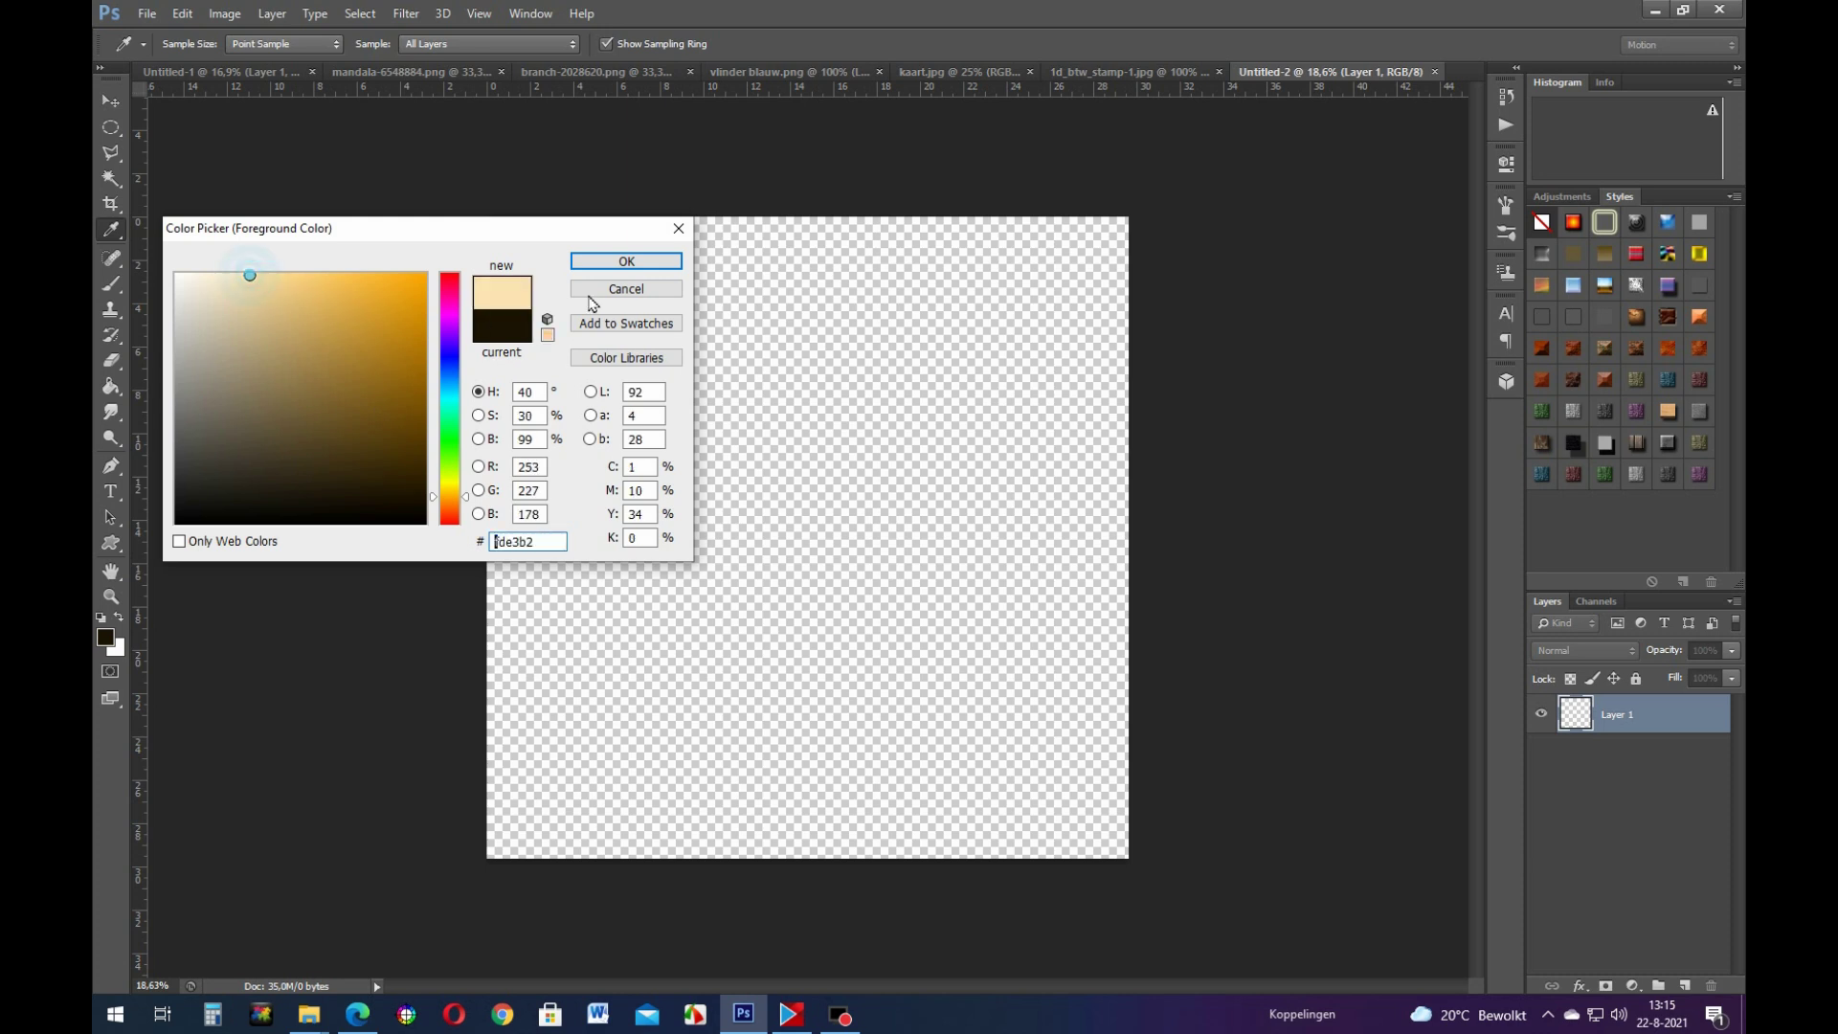
pyautogui.click(659, 260)
pyautogui.click(115, 388)
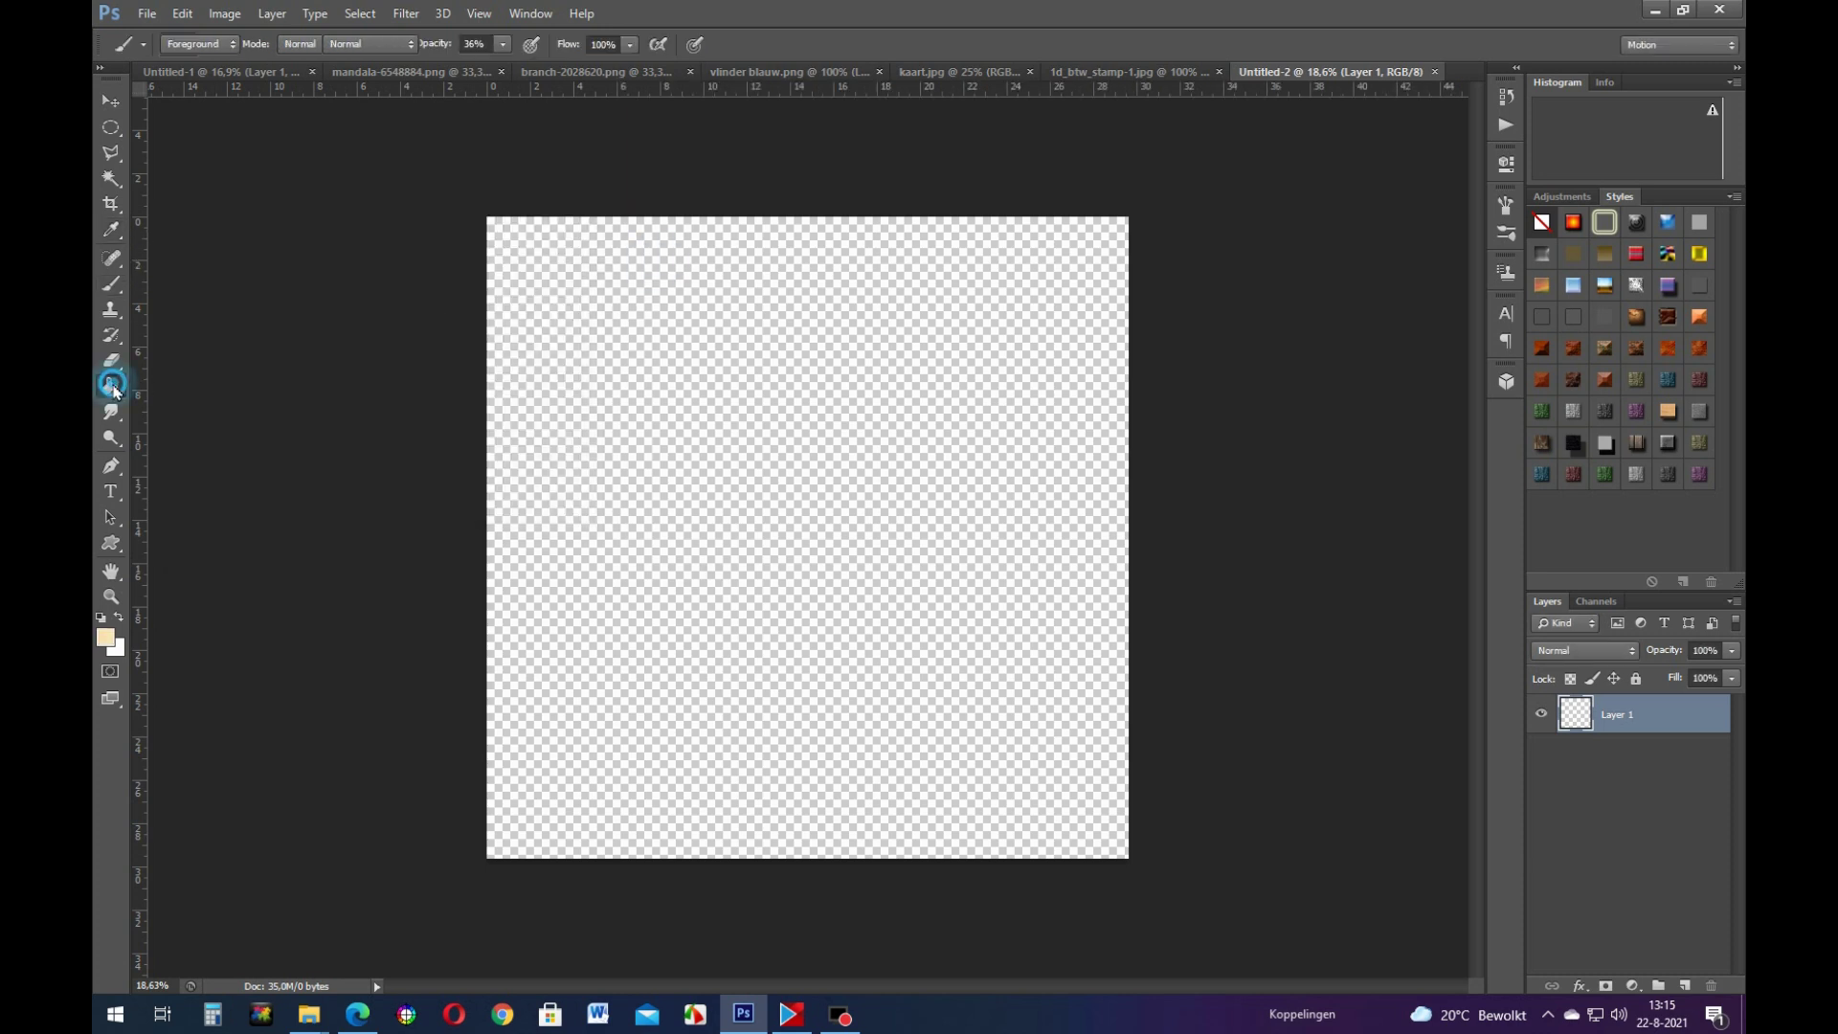
pyautogui.click(677, 362)
pyautogui.moveTo(845, 1024)
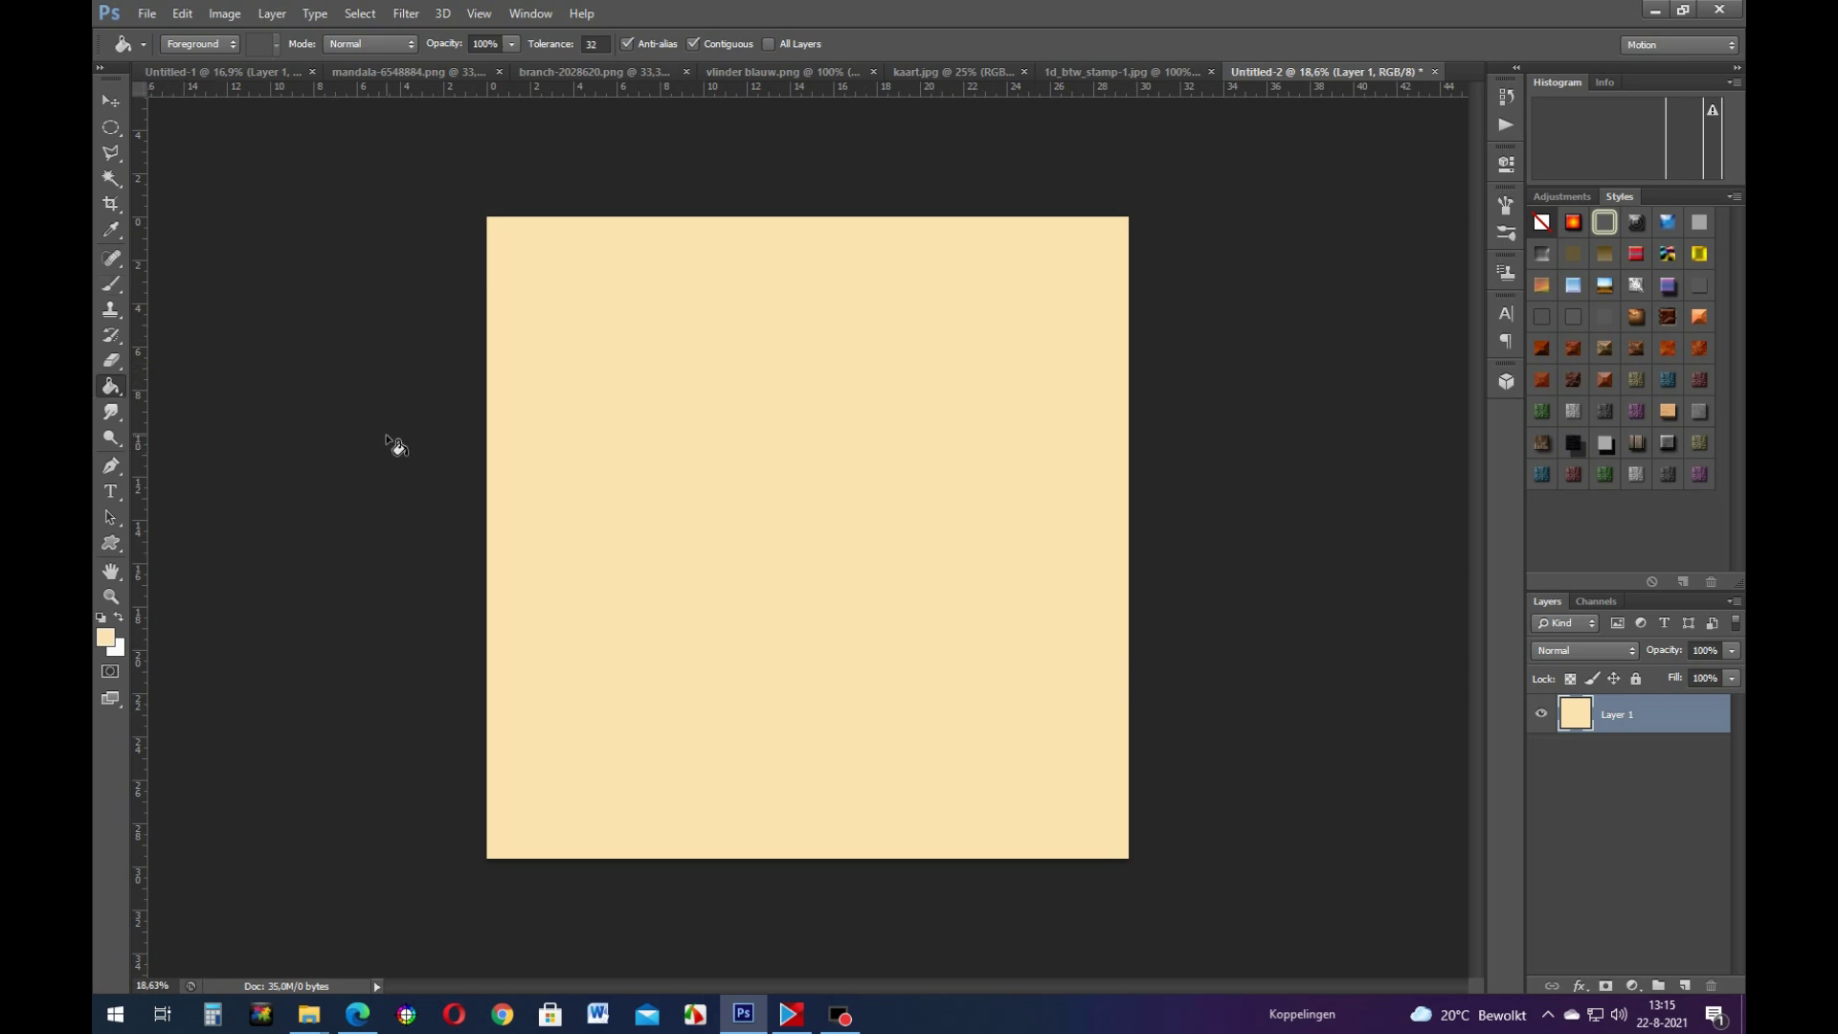
# Step: Set the foreground color to the darker tan #dfb76a
pyautogui.click(105, 637)
pyautogui.click(304, 305)
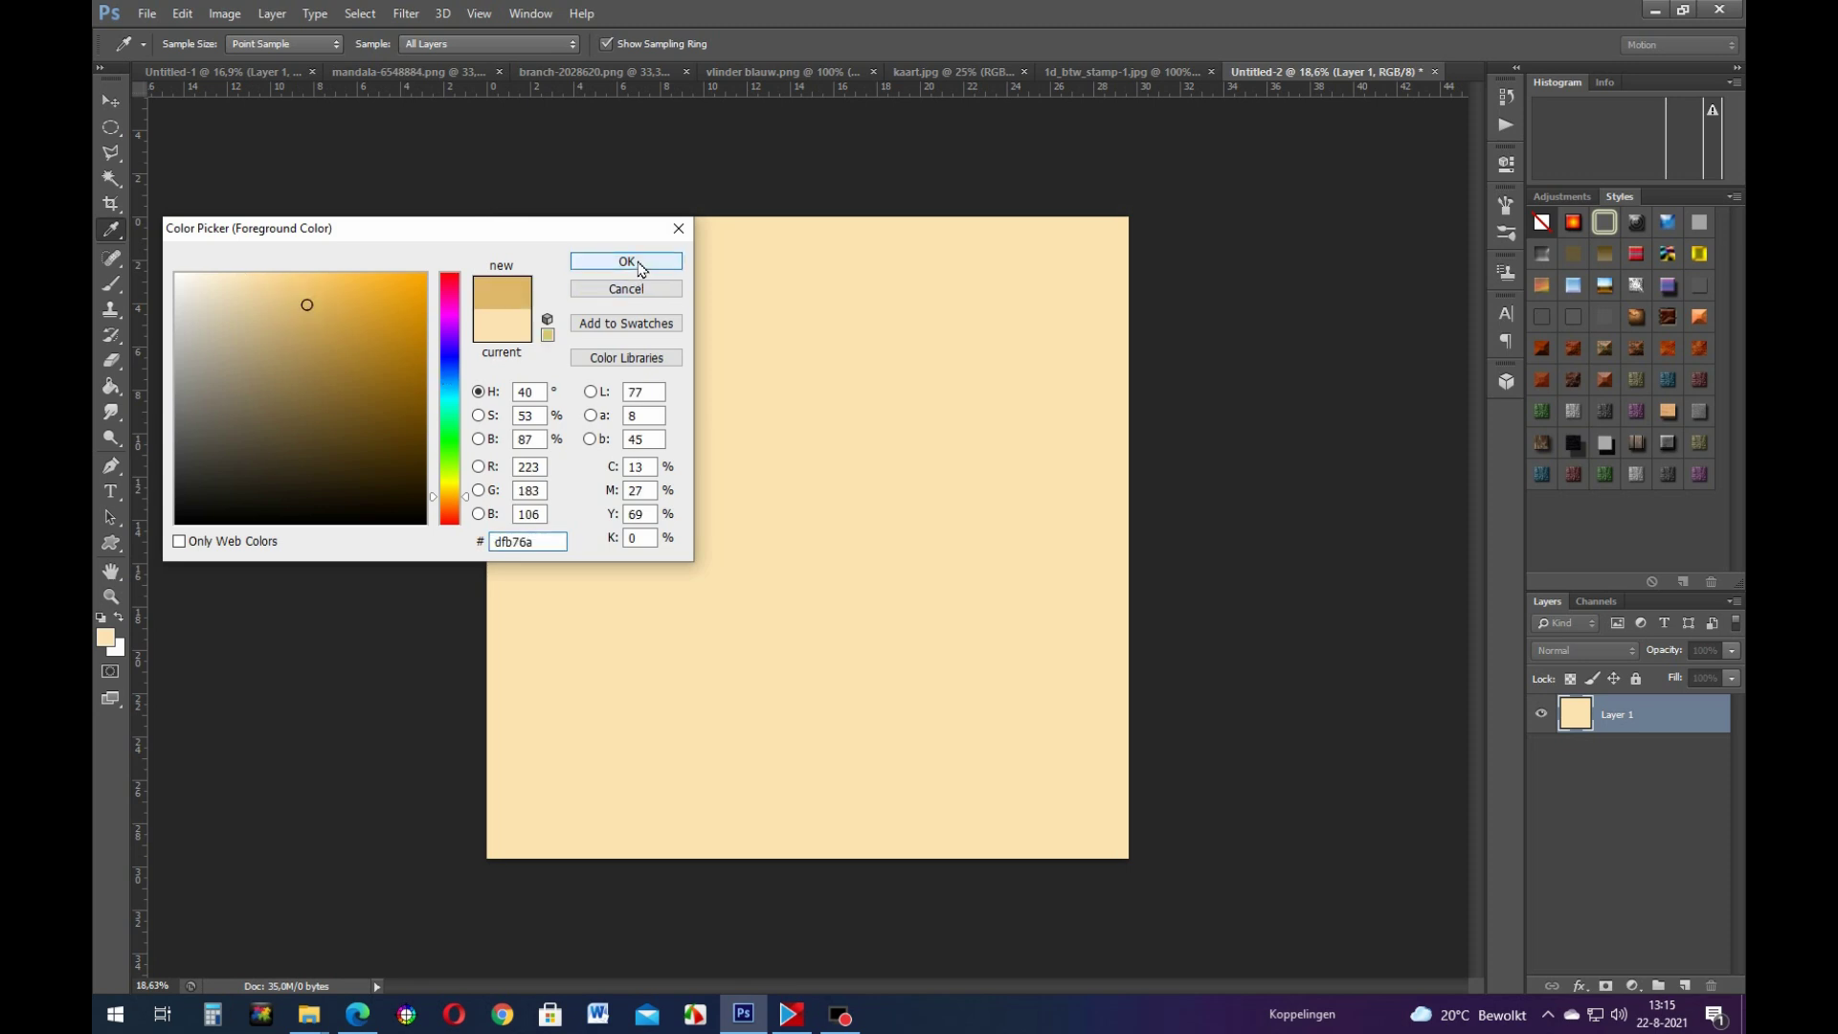
pyautogui.click(623, 251)
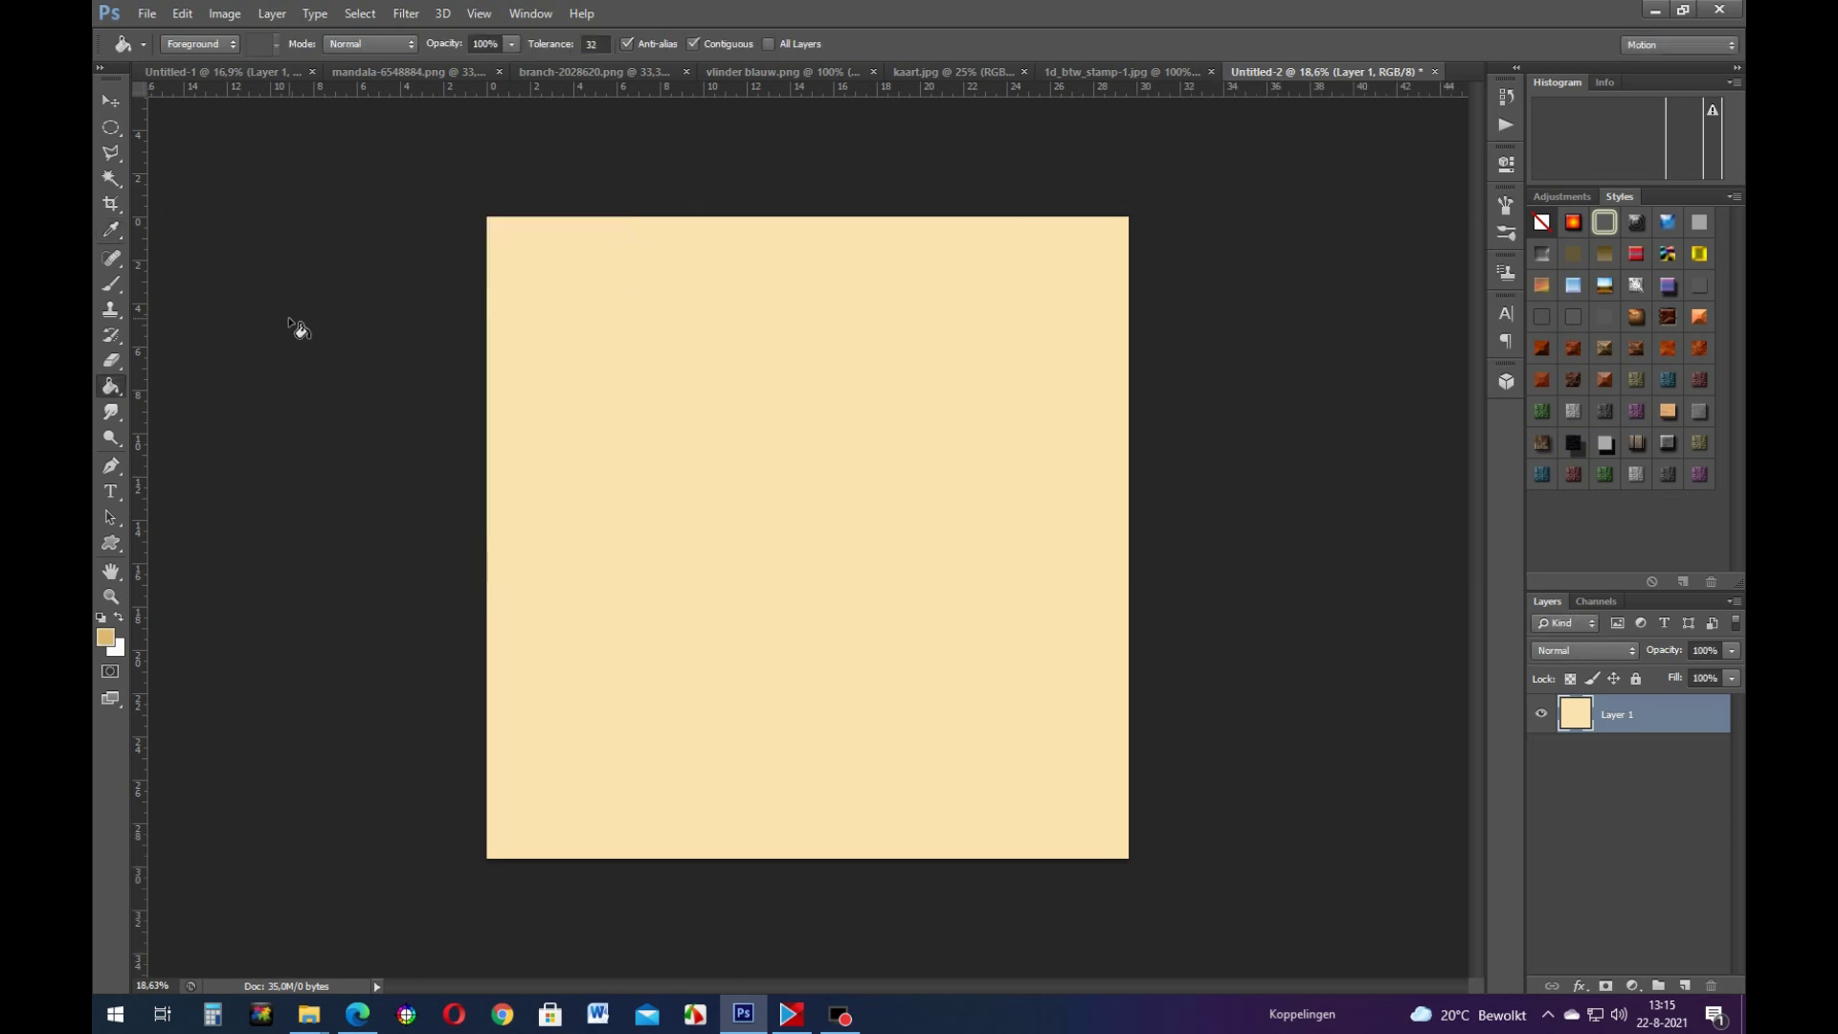
# Step: Choose a 3600 px texture brush and stamp it over the whole cream canvas at 36% opacity
pyautogui.click(114, 284)
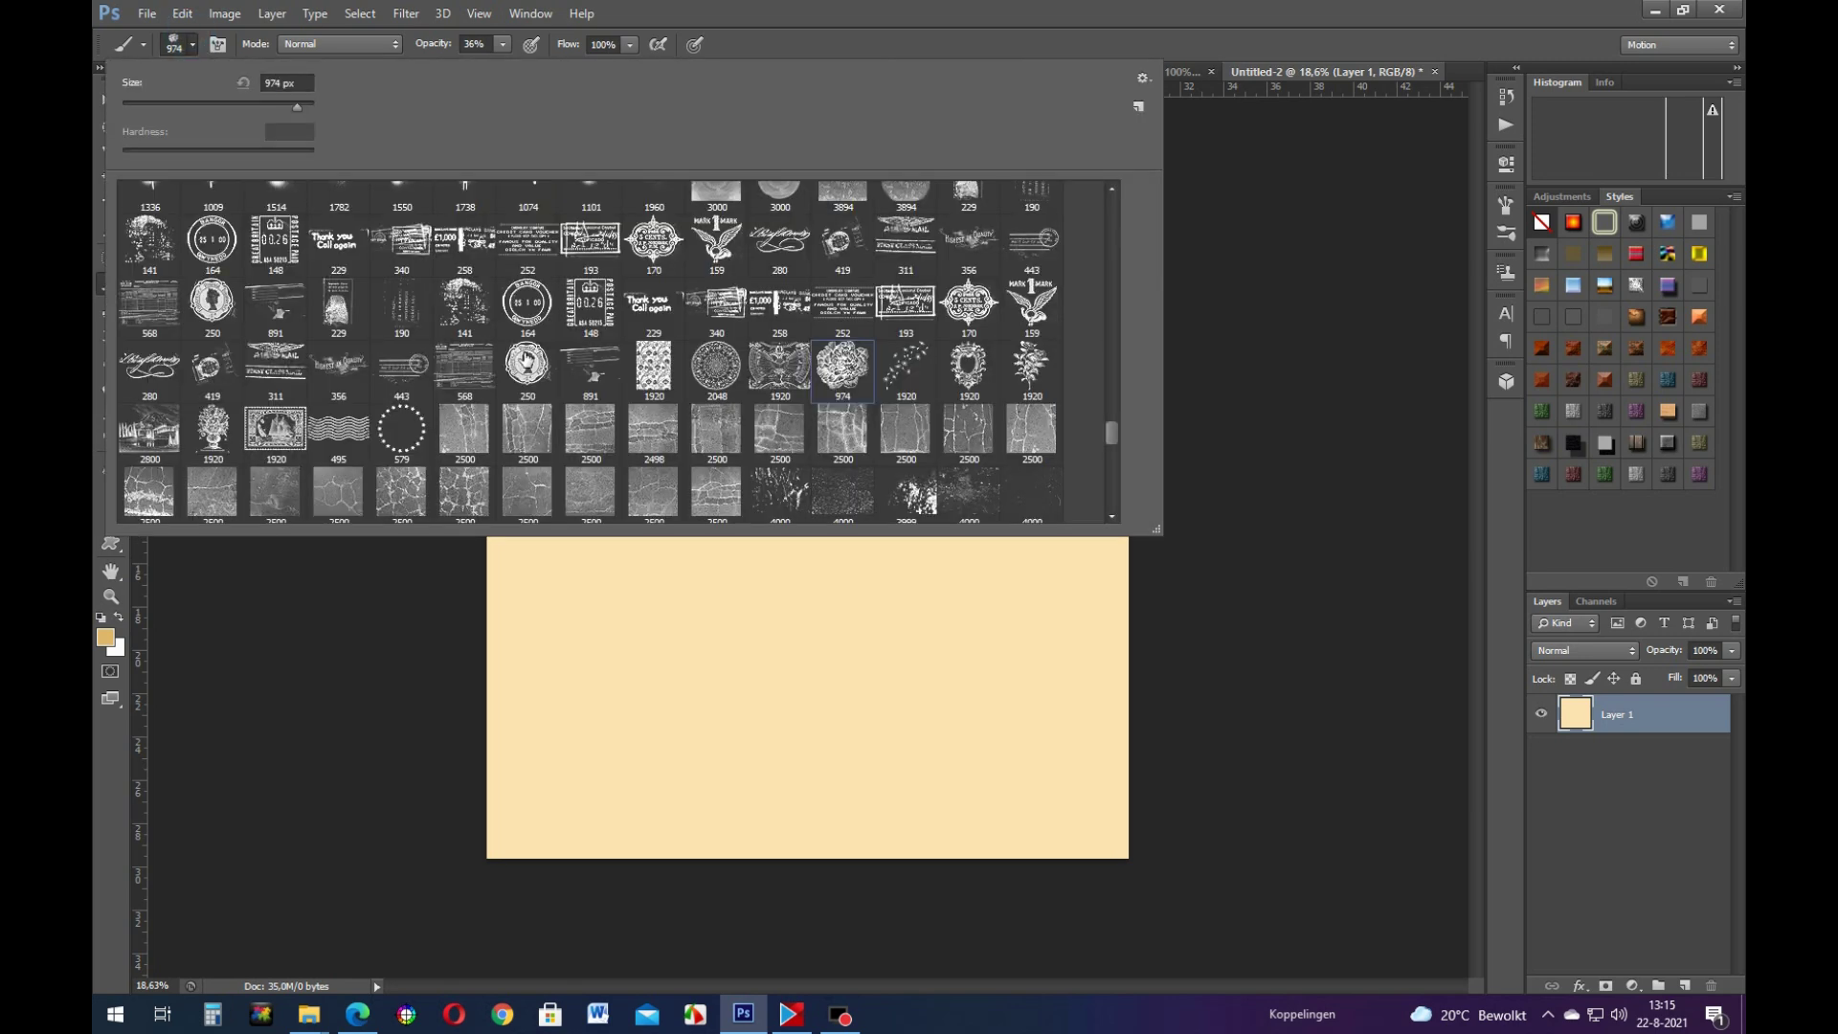
pyautogui.scroll(3, 503, 364)
pyautogui.scroll(4, 503, 365)
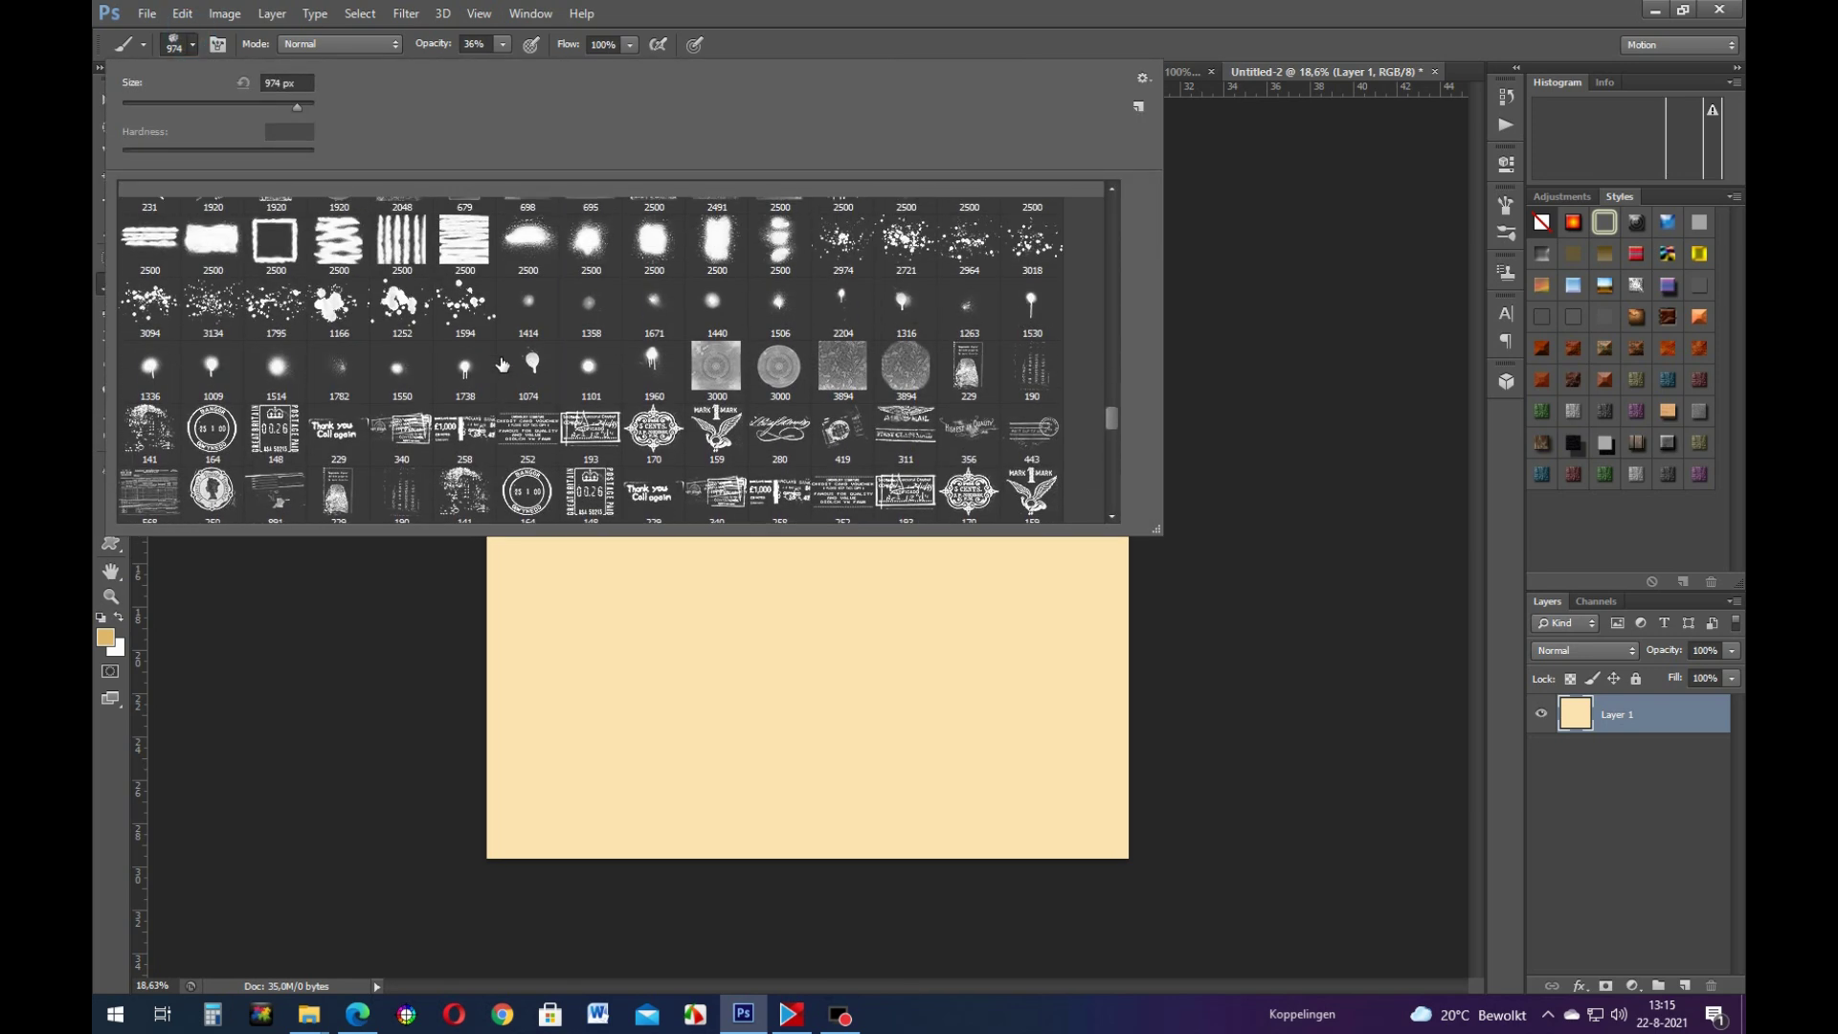
pyautogui.doubleClick(503, 365)
pyautogui.click(826, 542)
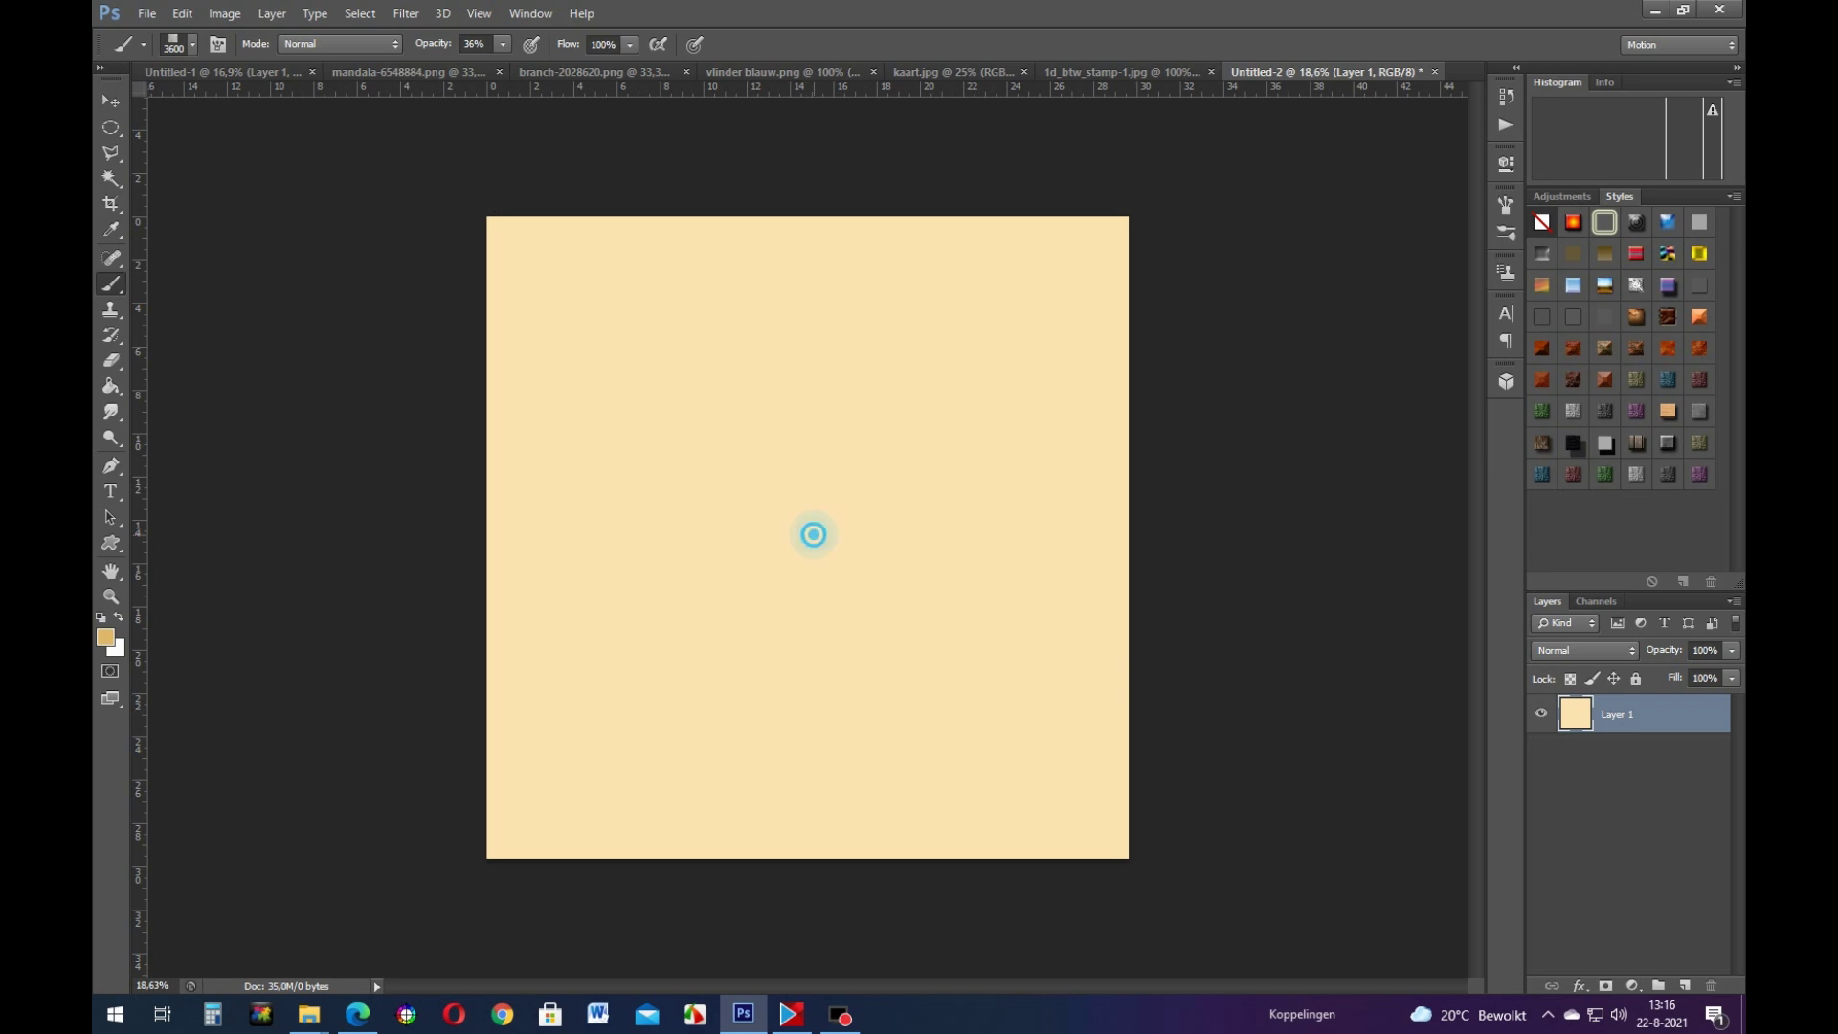
pyautogui.hotkey('ctrl', '+')
pyautogui.hotkey('ctrl', '+')
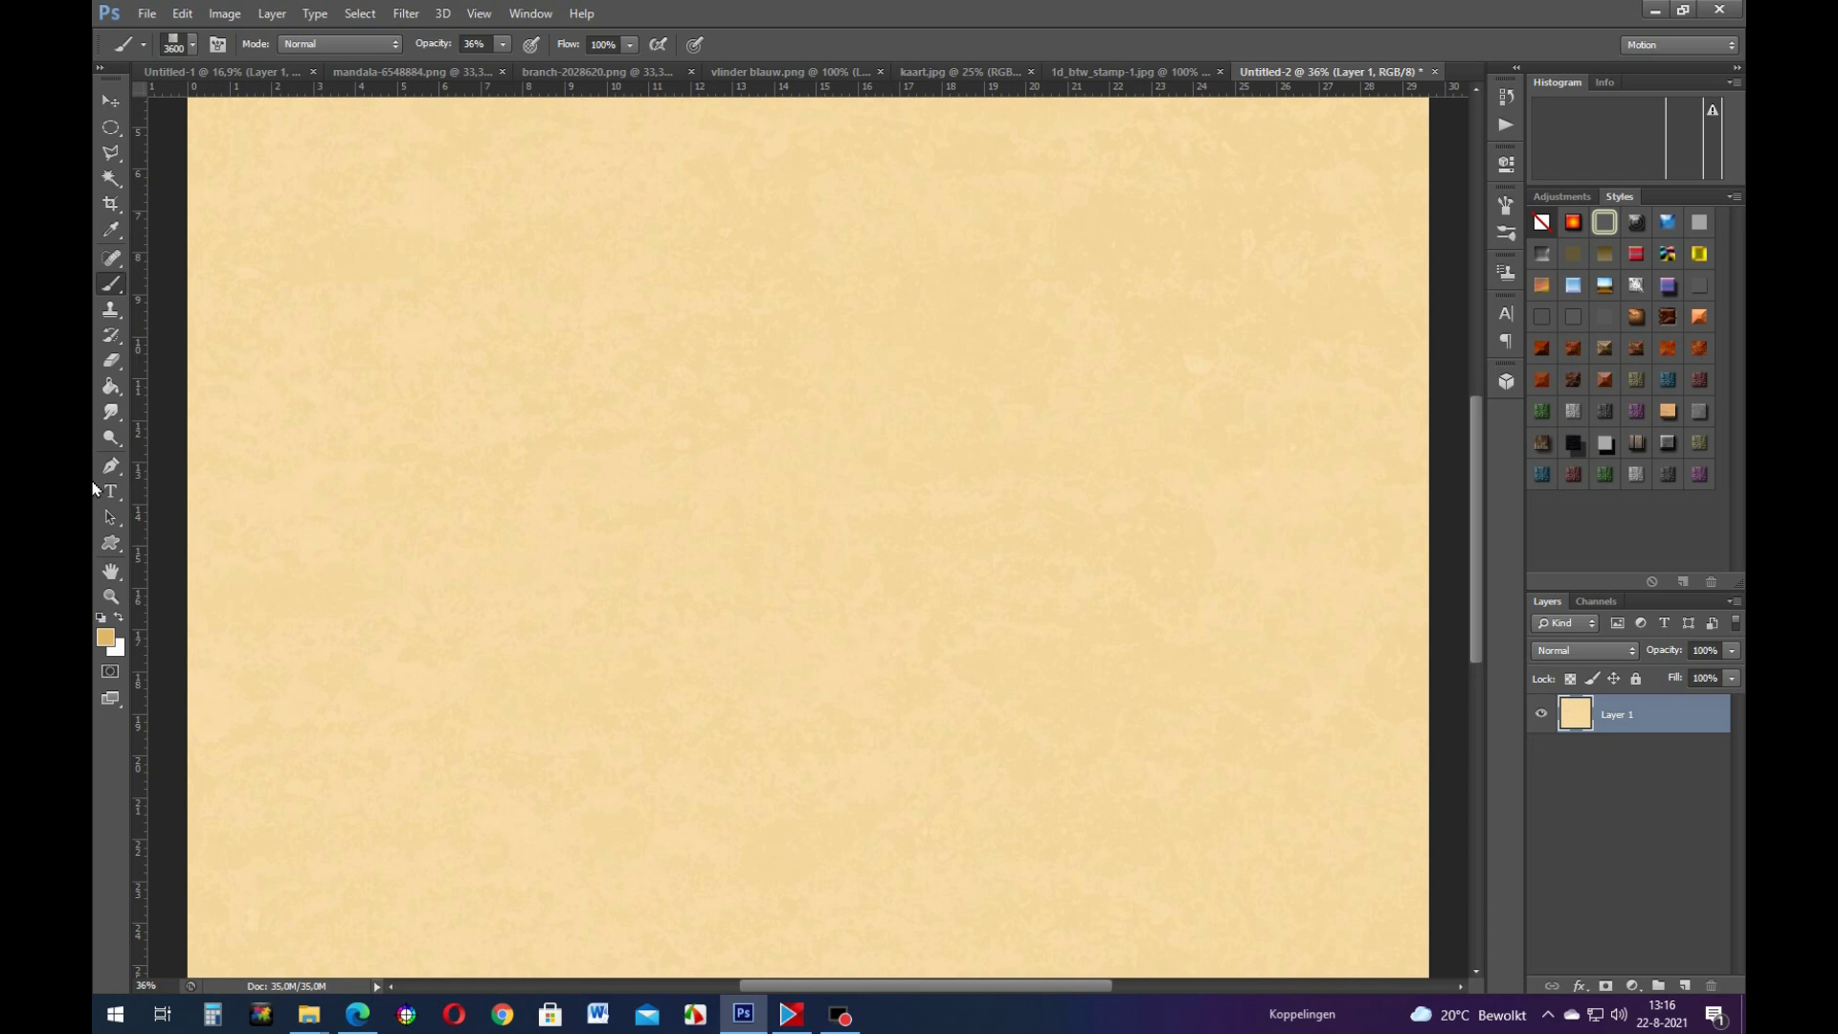
# Step: Stamp the same texture brush a second time over the canvas to strengthen the mottling
pyautogui.hotkey('ctrl', '-')
pyautogui.hotkey('ctrl', '-')
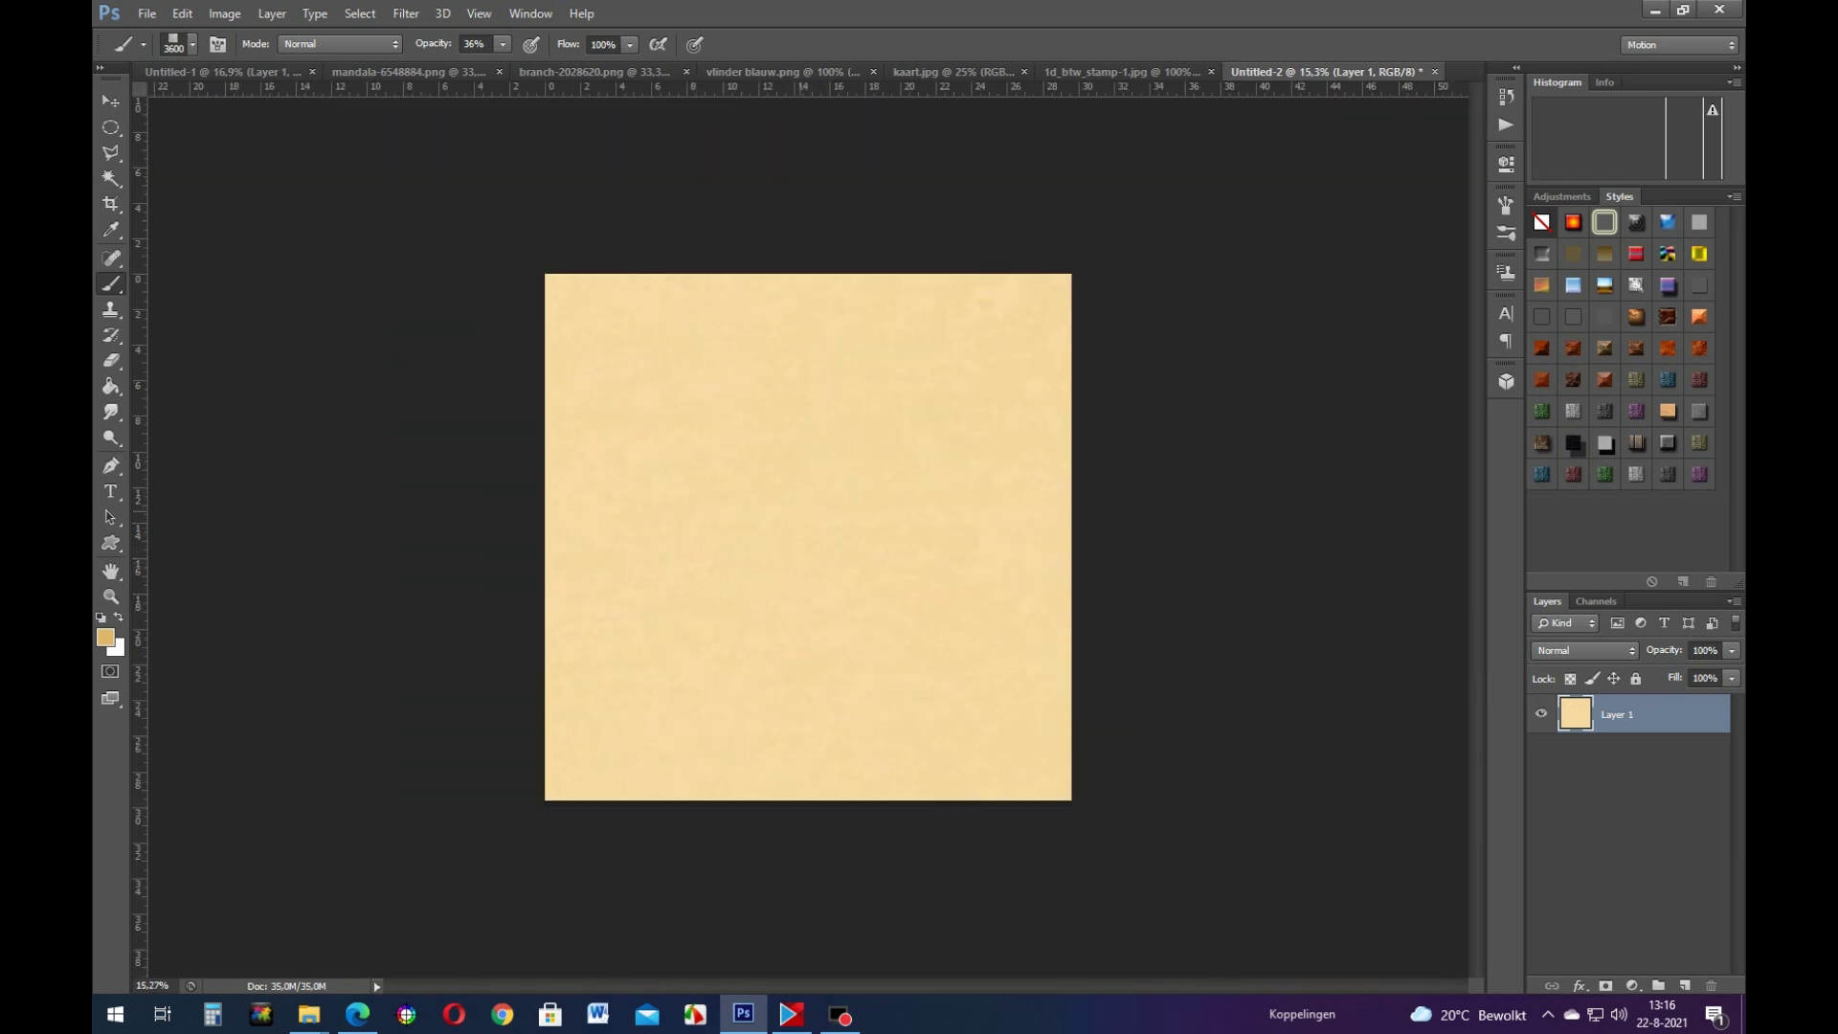
pyautogui.click(810, 534)
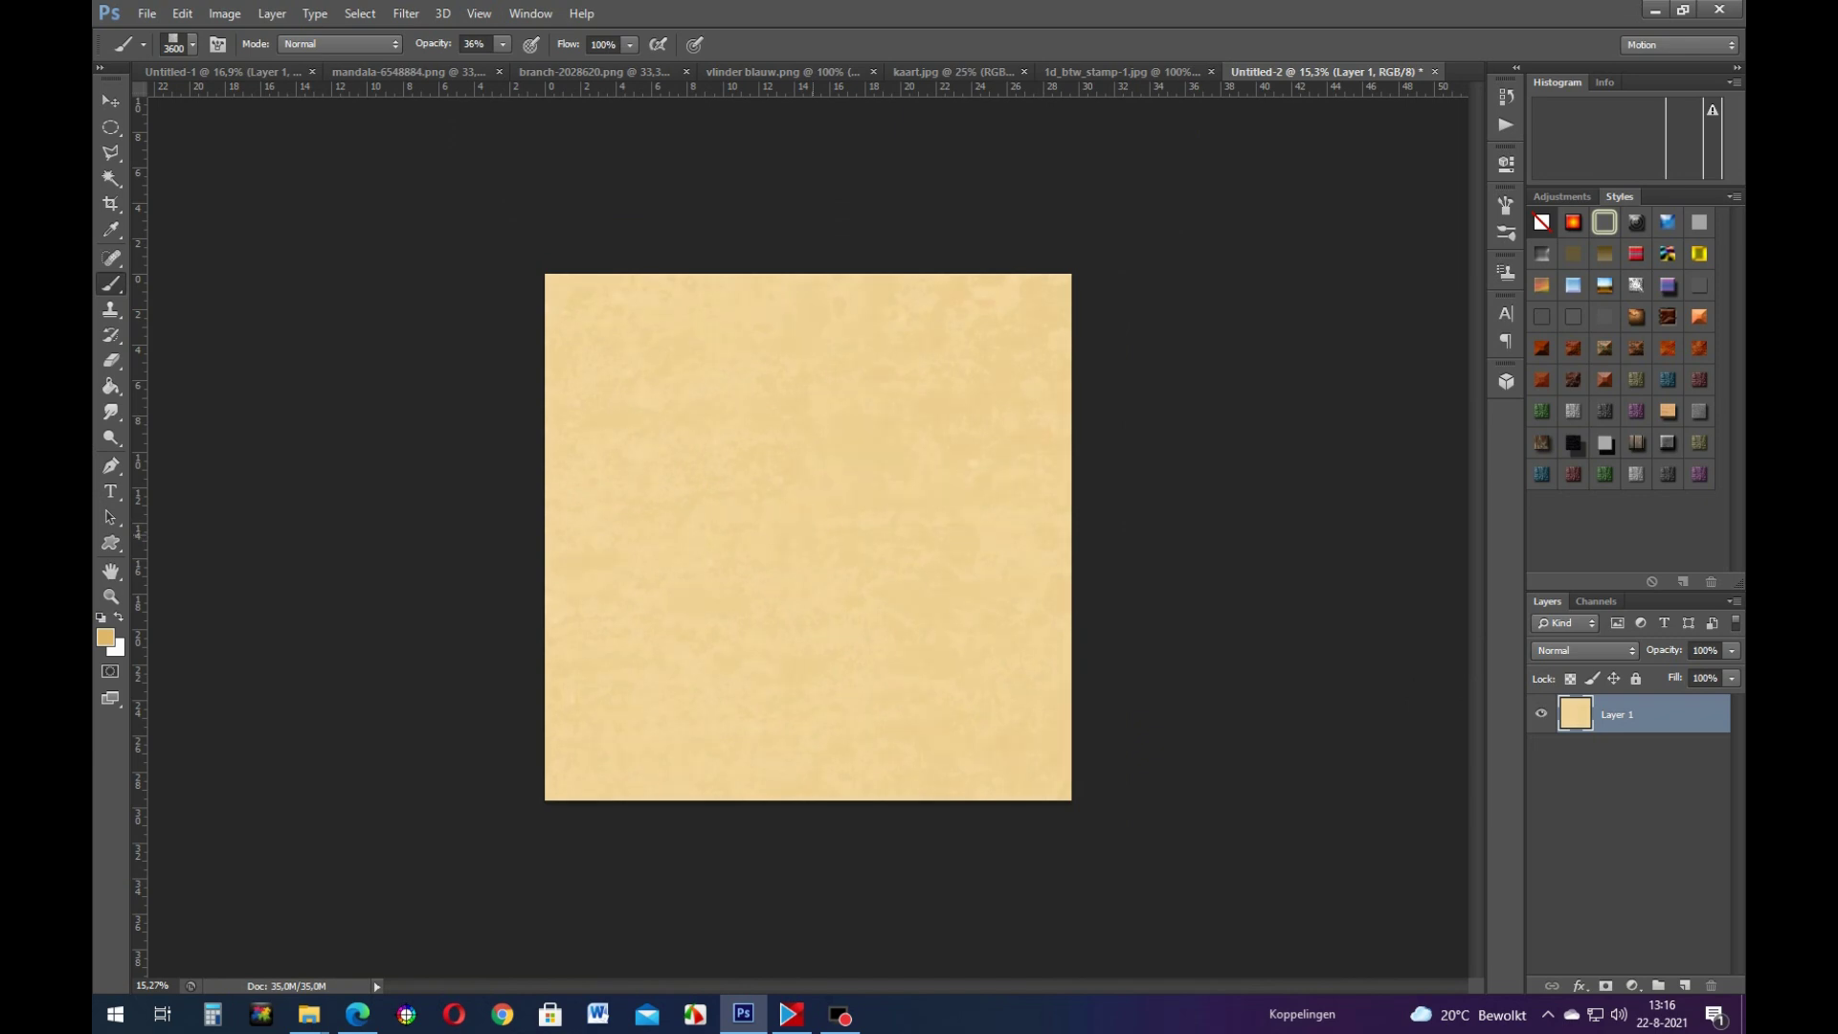
pyautogui.hotkey('ctrl', '+')
pyautogui.hotkey('ctrl', '+')
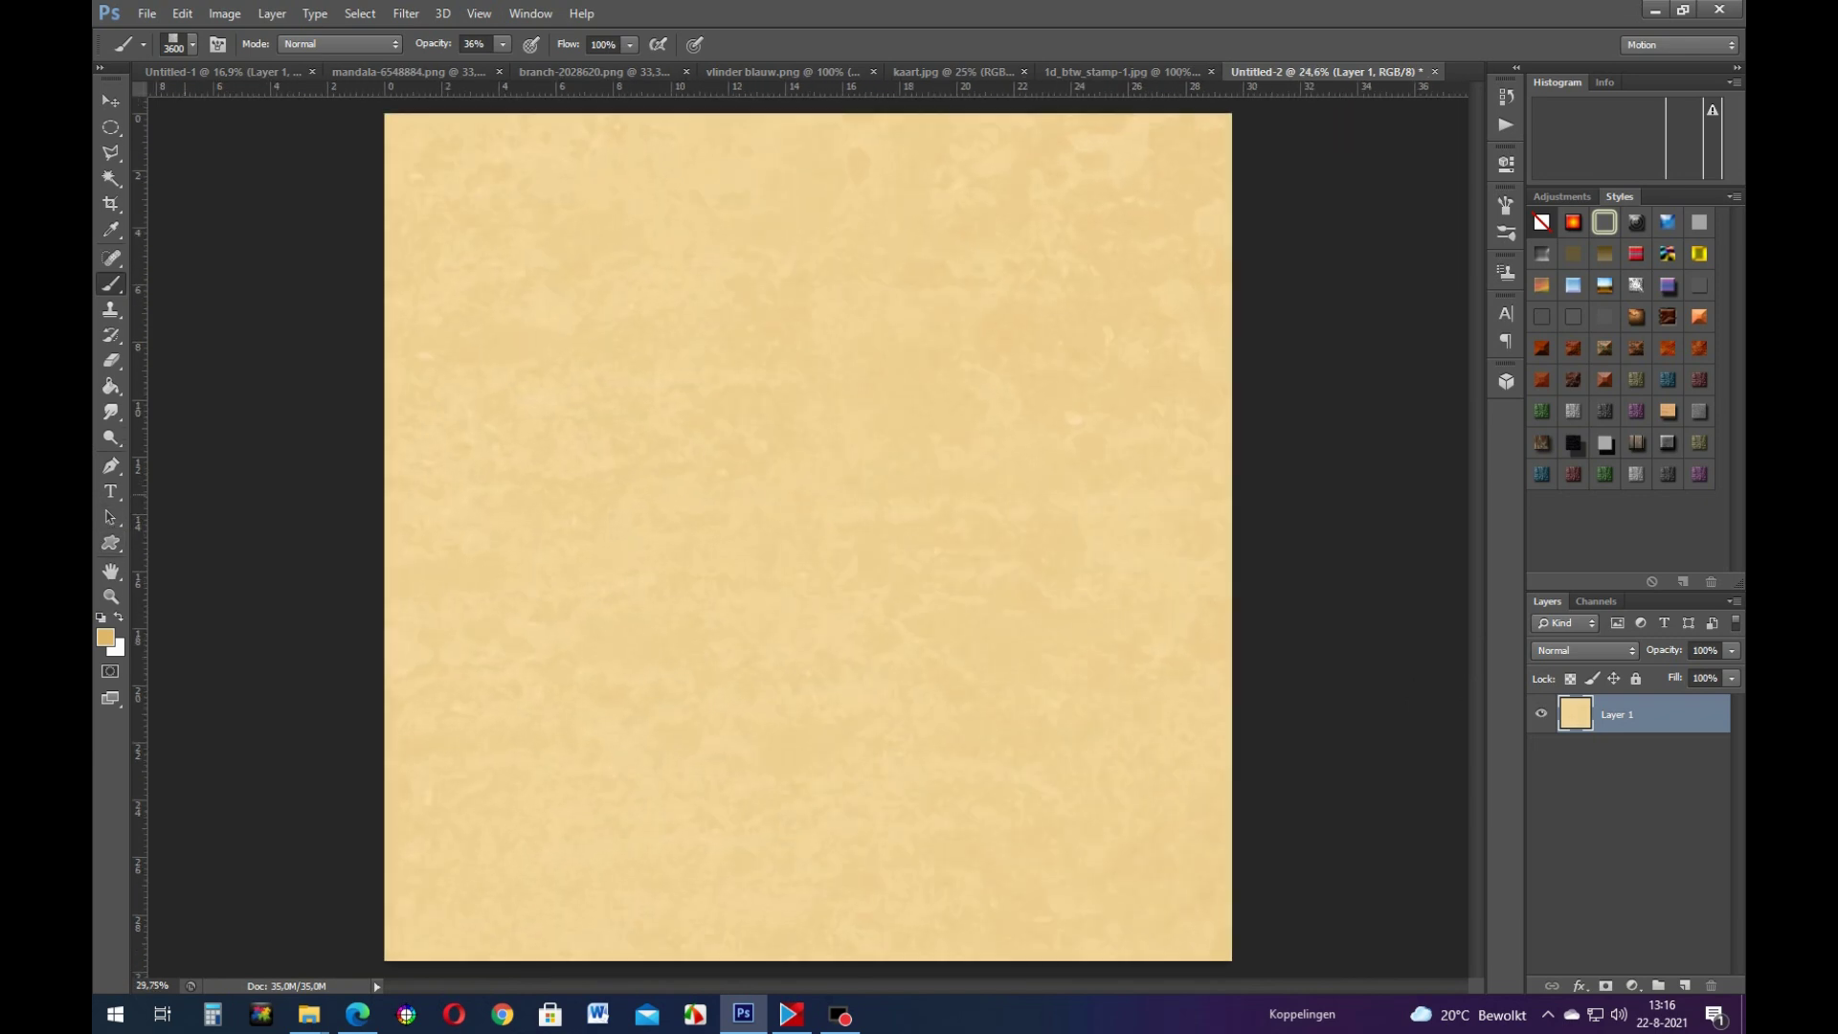
pyautogui.hotkey('ctrl', '-')
pyautogui.hotkey('ctrl', '-')
# Step: Stamp a 3500 px damask pattern brush in brown over the whole canvas at 50% opacity
pyautogui.click(503, 44)
pyautogui.moveTo(503, 65); pyautogui.dragTo(517, 65)
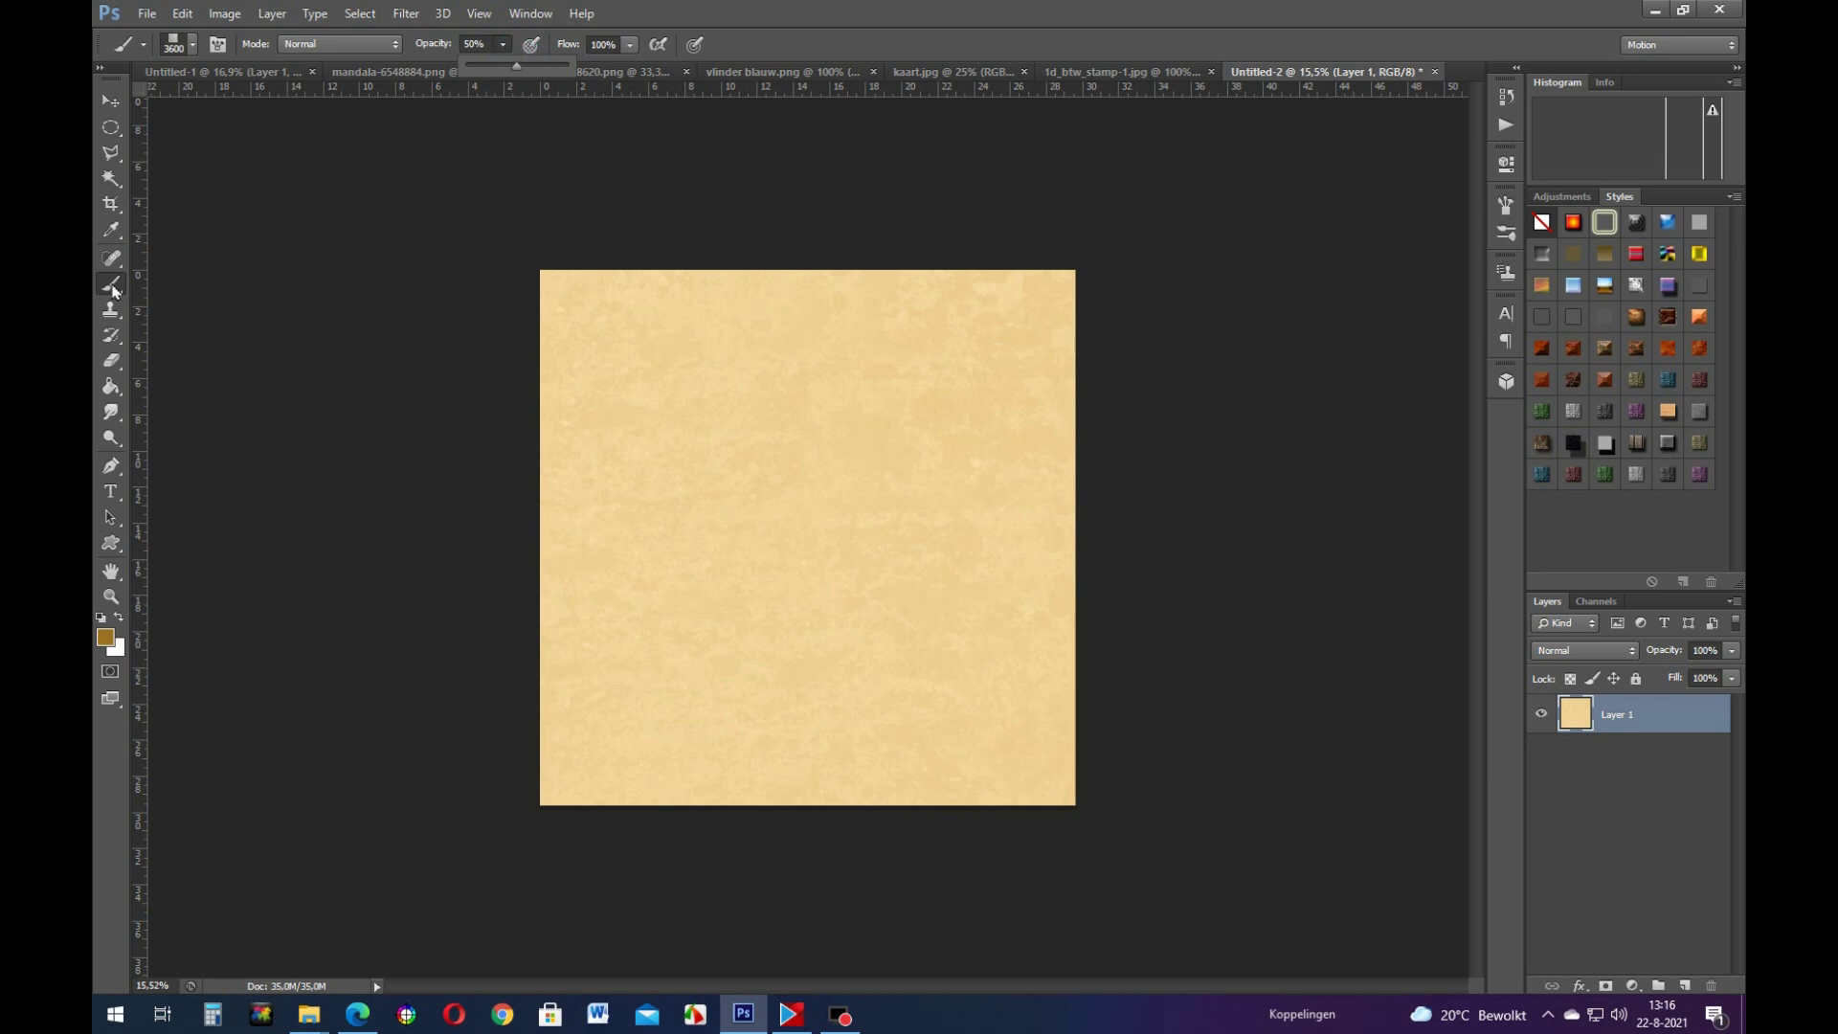
pyautogui.click(194, 45)
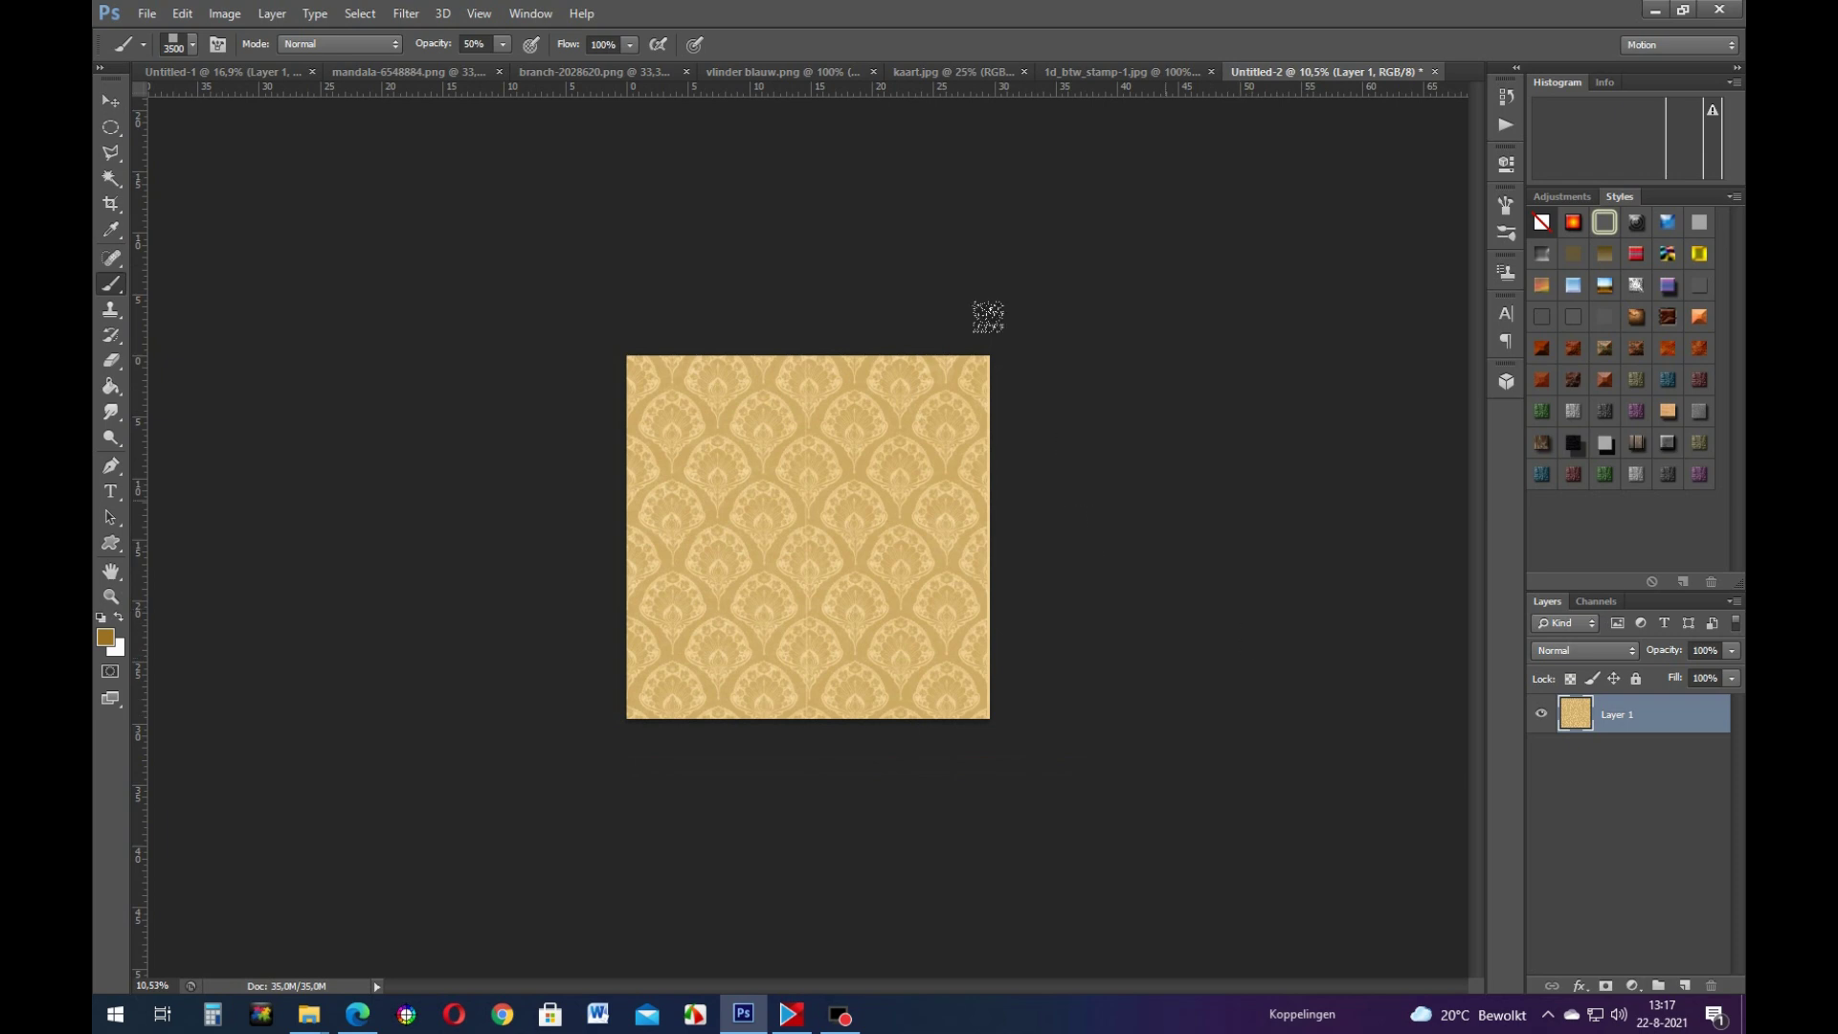
# Step: Undo the damask stamp, lower the brush opacity to 24% and stamp the pattern over the canvas again
pyautogui.hotkey('ctrl', 'z')
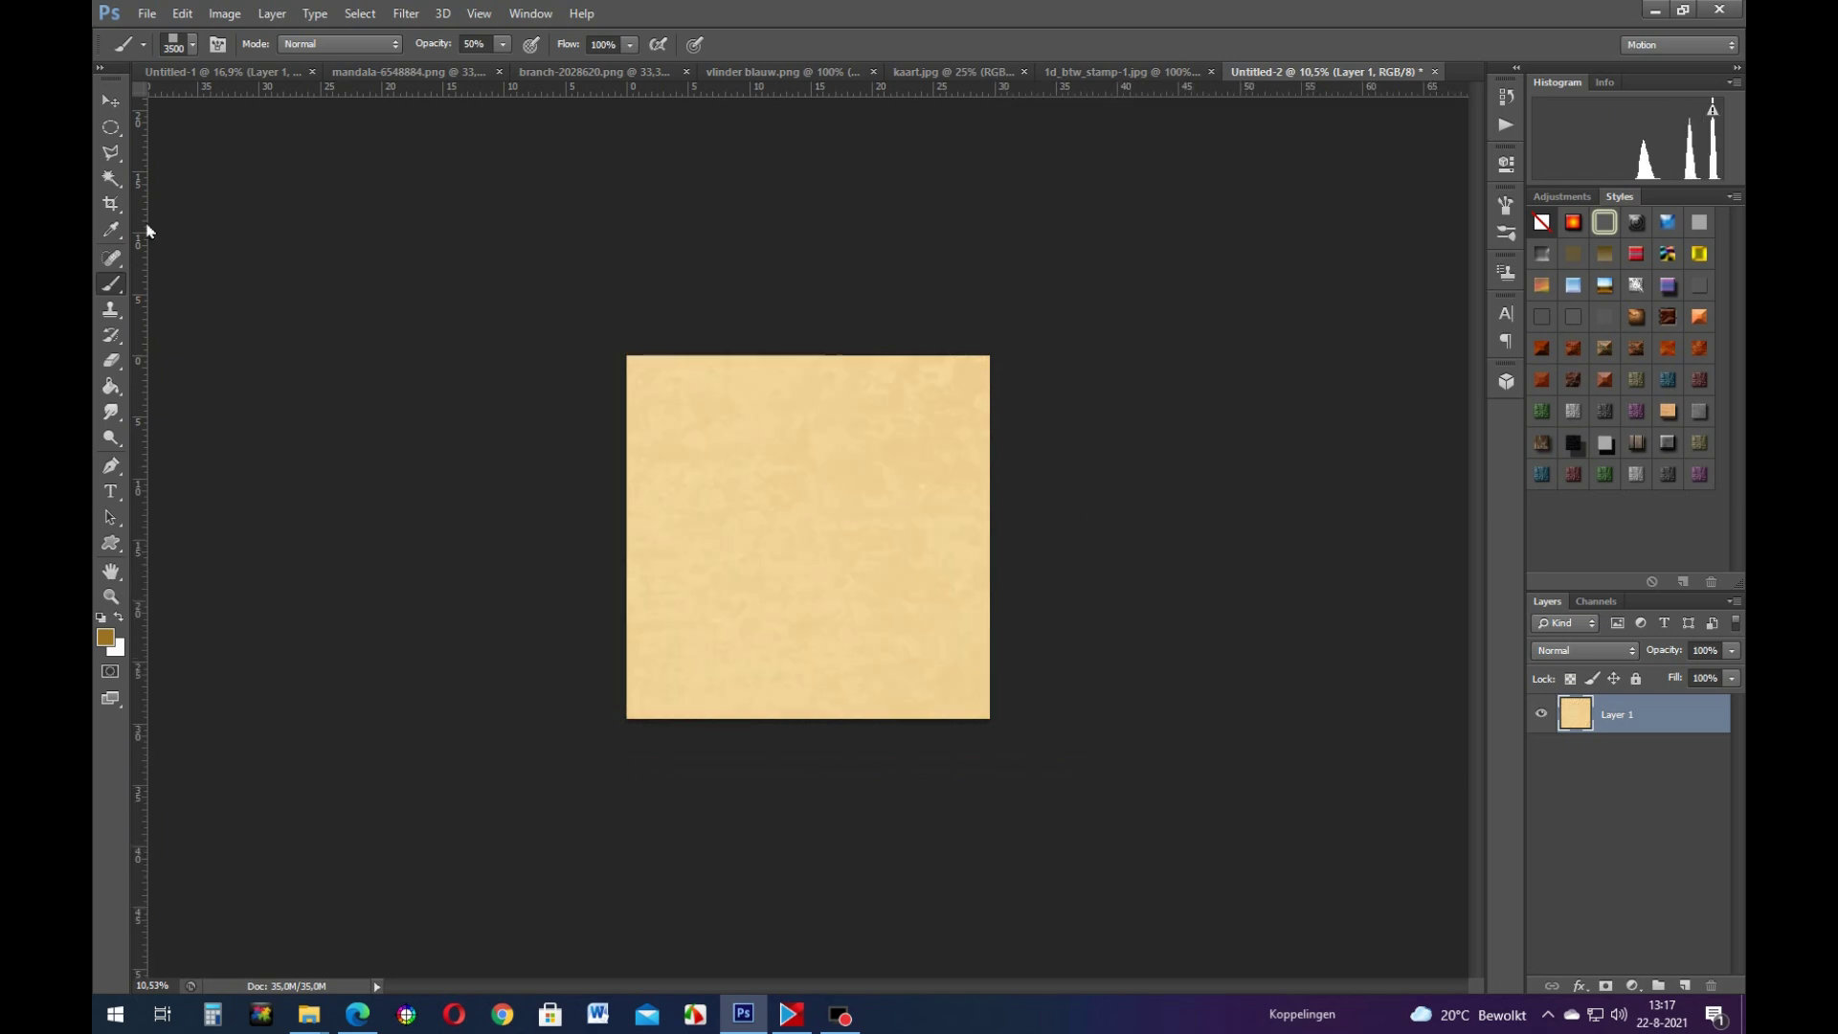
pyautogui.click(501, 44)
pyautogui.click(476, 65)
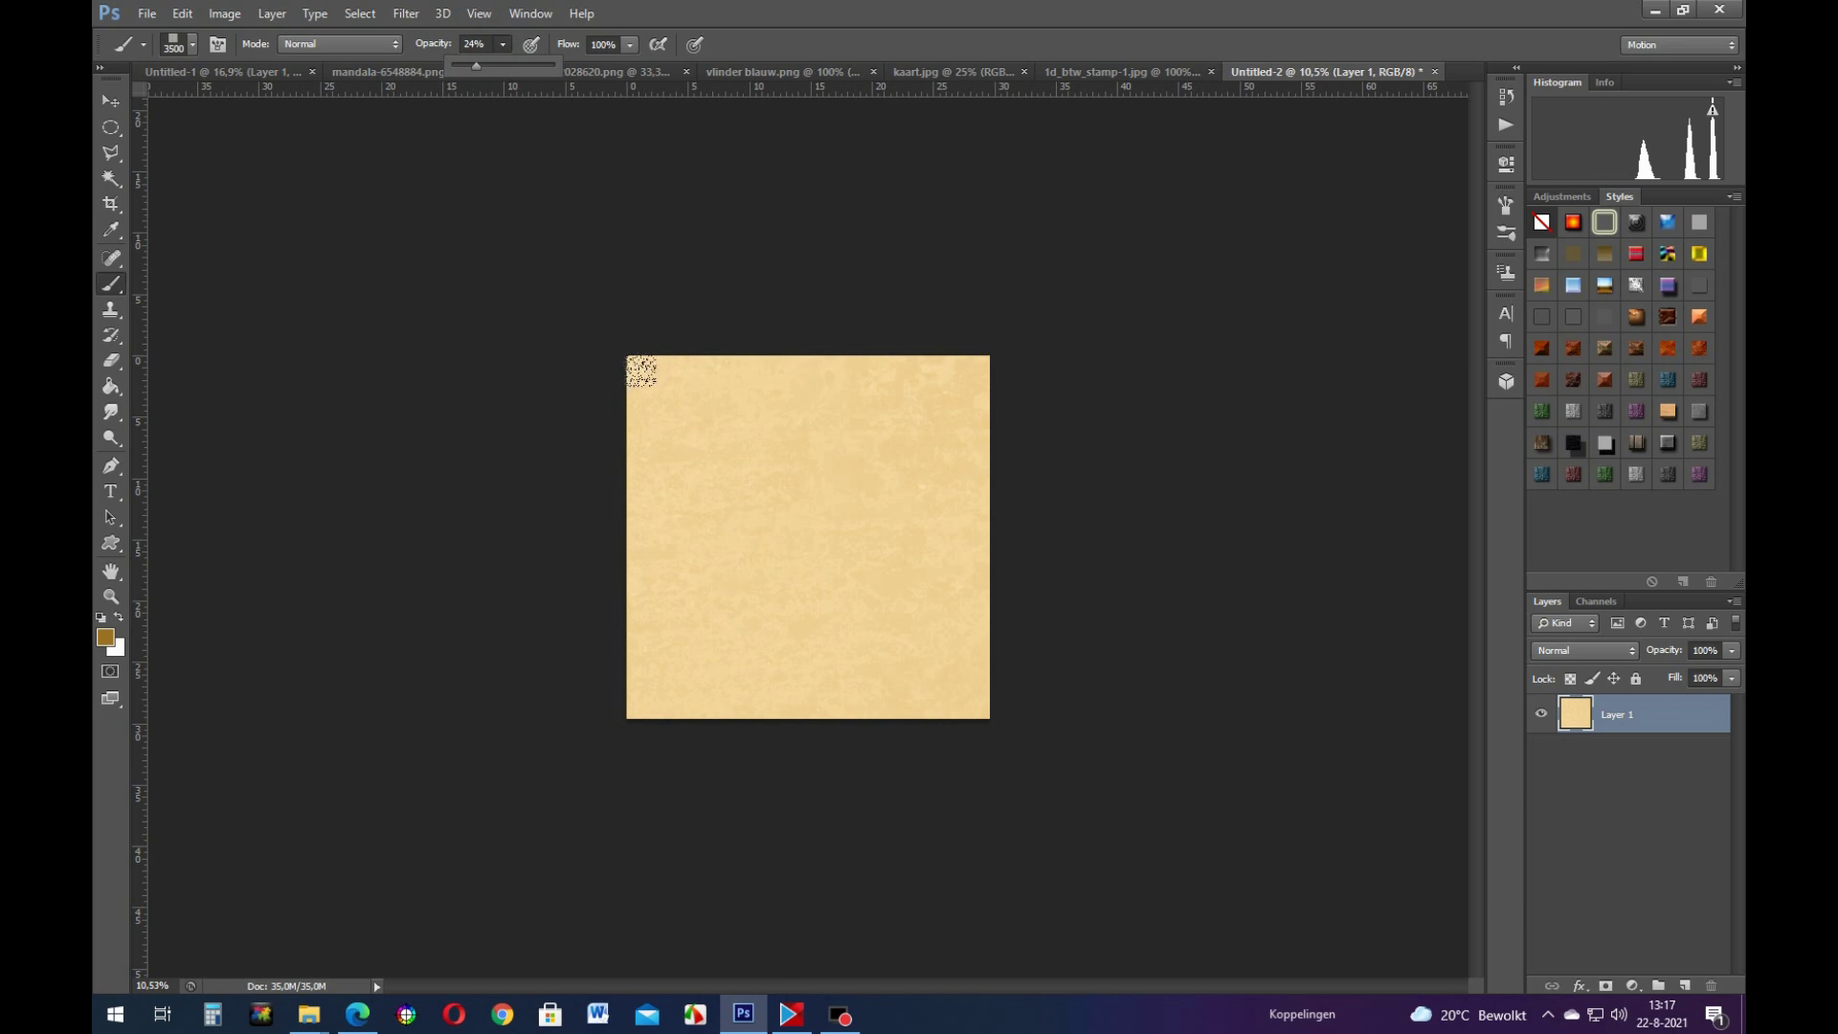
pyautogui.click(641, 374)
pyautogui.scroll(4, 398, 526)
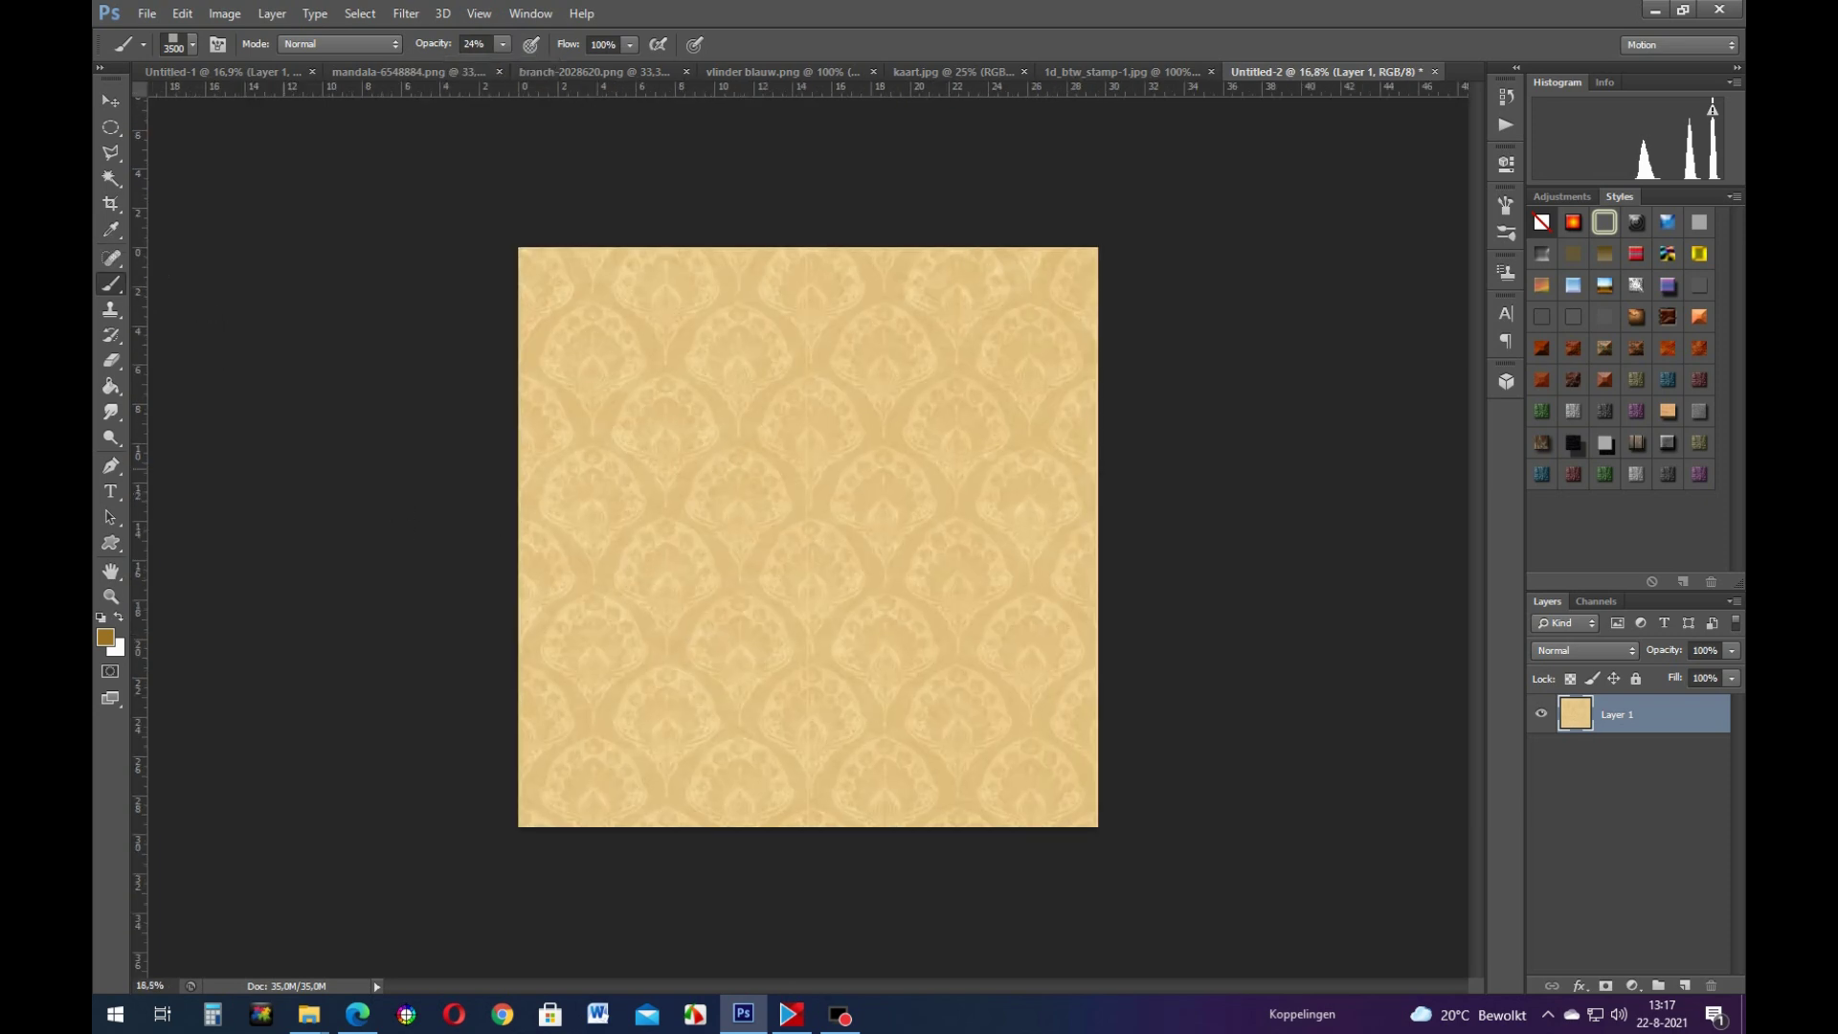
pyautogui.scroll(-3, 808, 537)
# Step: Stamp old handwriting brushes along both sides of the canvas and a round ornament cut off by its top edge
pyautogui.click(193, 45)
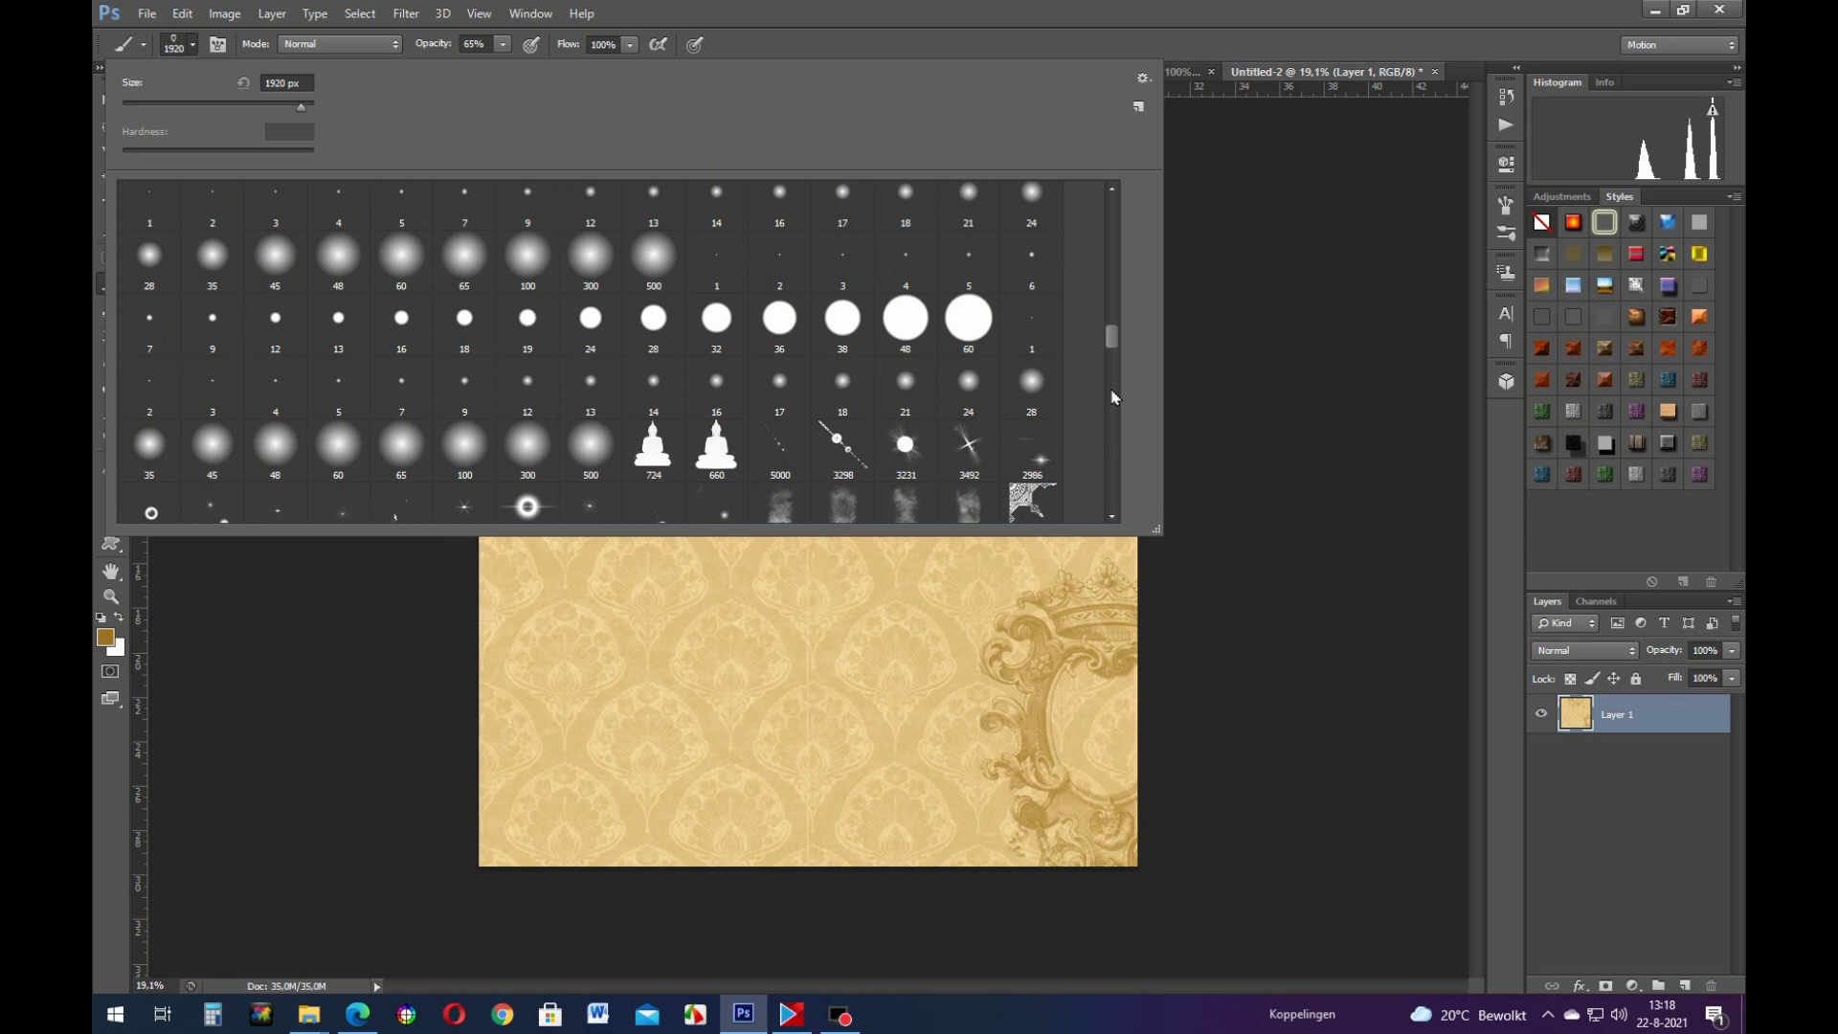
pyautogui.scroll(-1, 1113, 396)
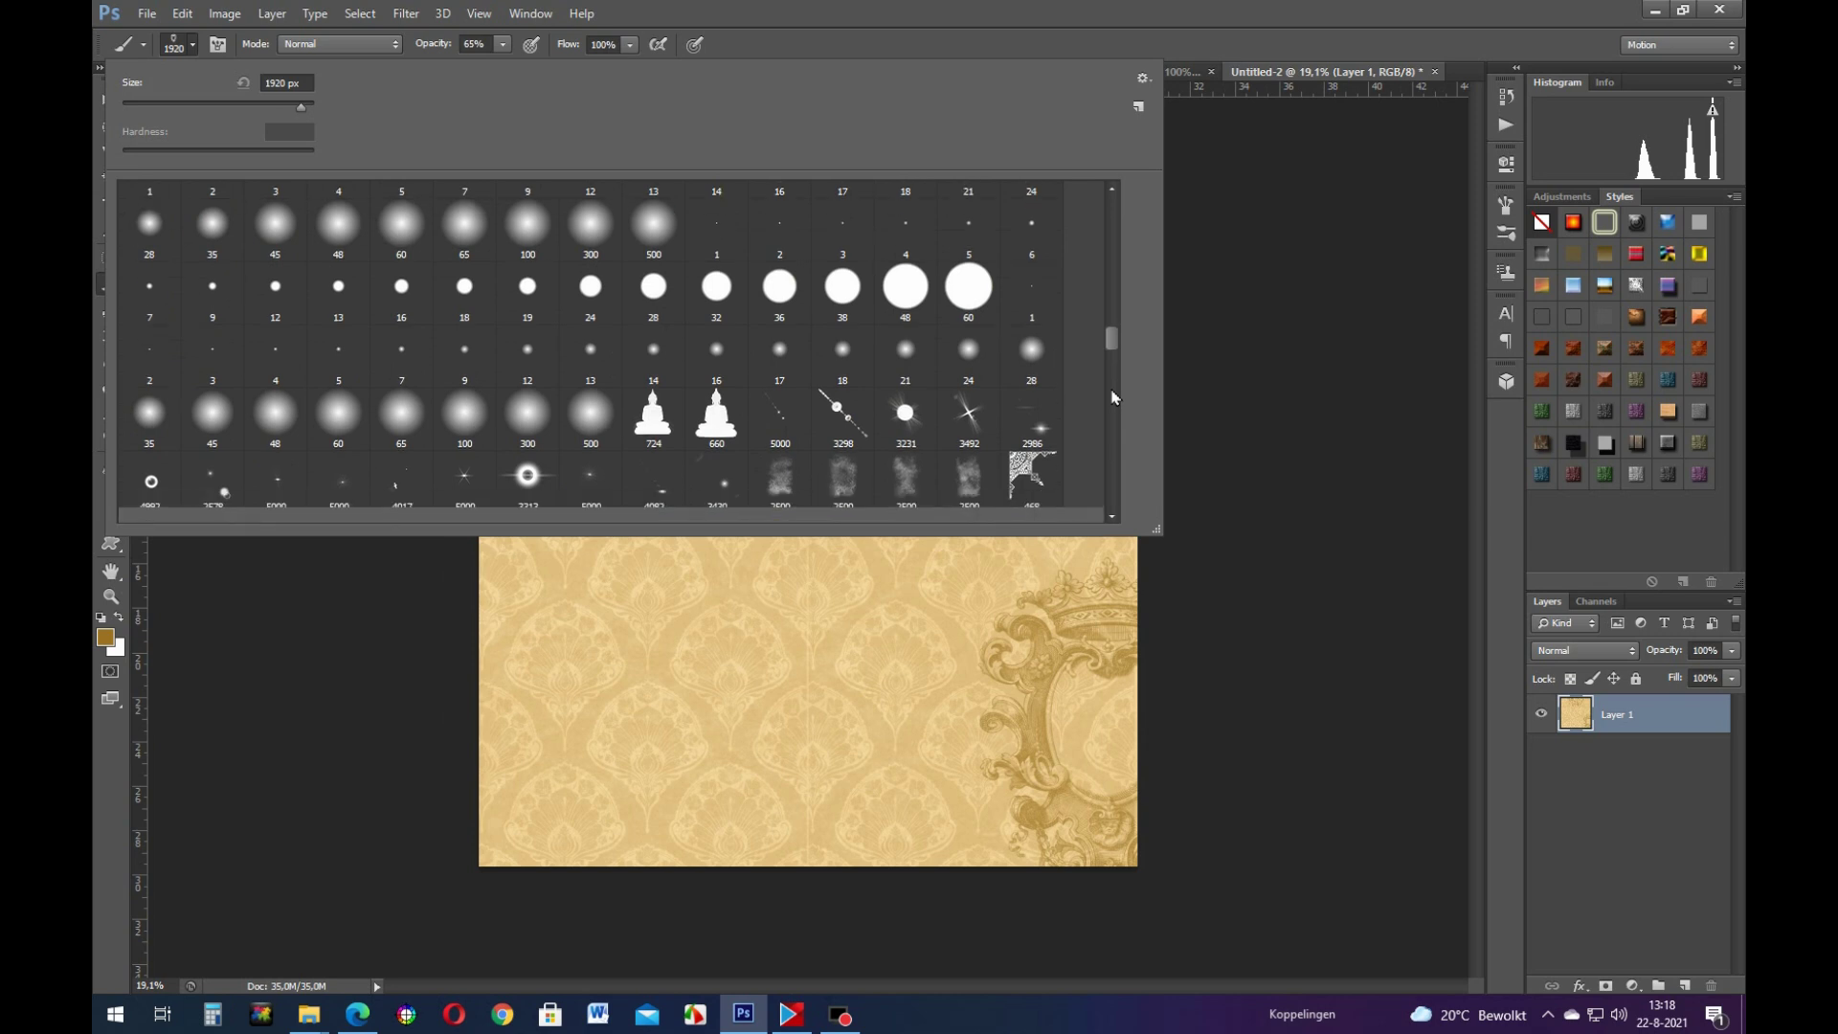
pyautogui.scroll(2, 1099, 351)
pyautogui.scroll(8, 1101, 354)
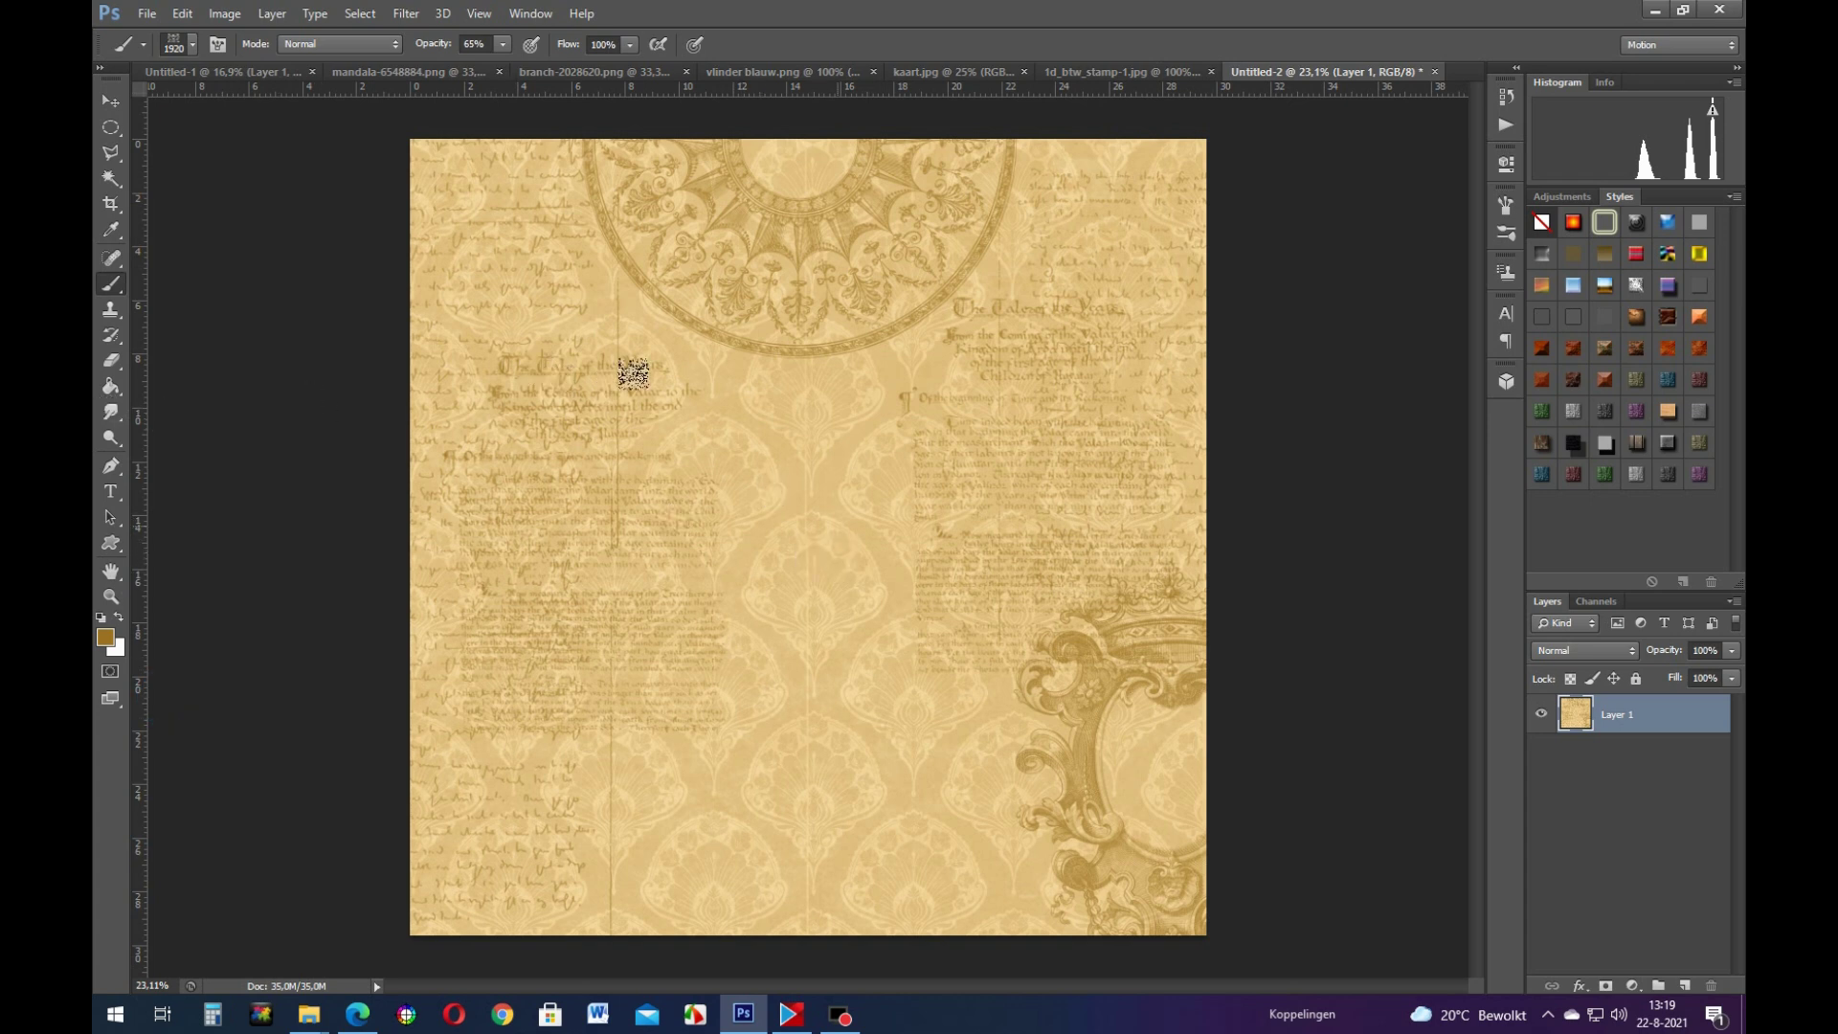
# Step: Try the double-headed eagle brush in the lower middle, undo it, and stamp it enlarged to 3600 px half off the canvas's left edge
pyautogui.click(805, 705)
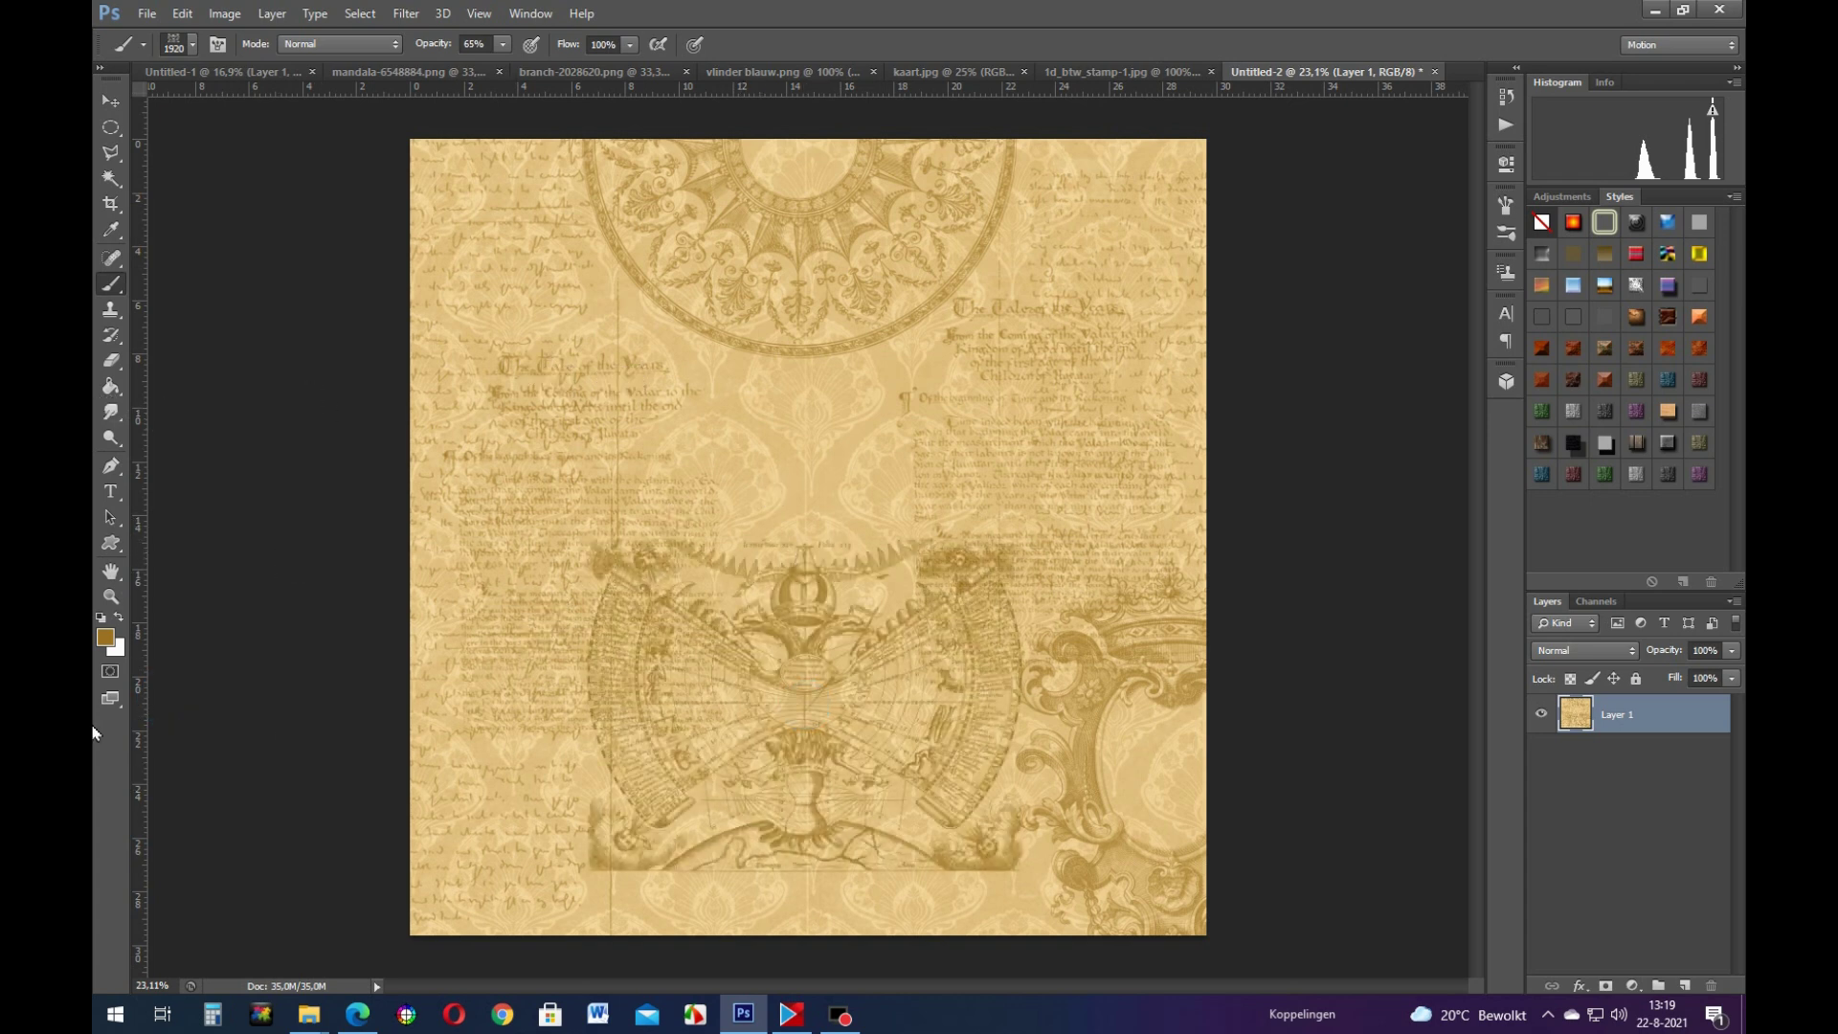
pyautogui.hotkey('ctrl', 'z')
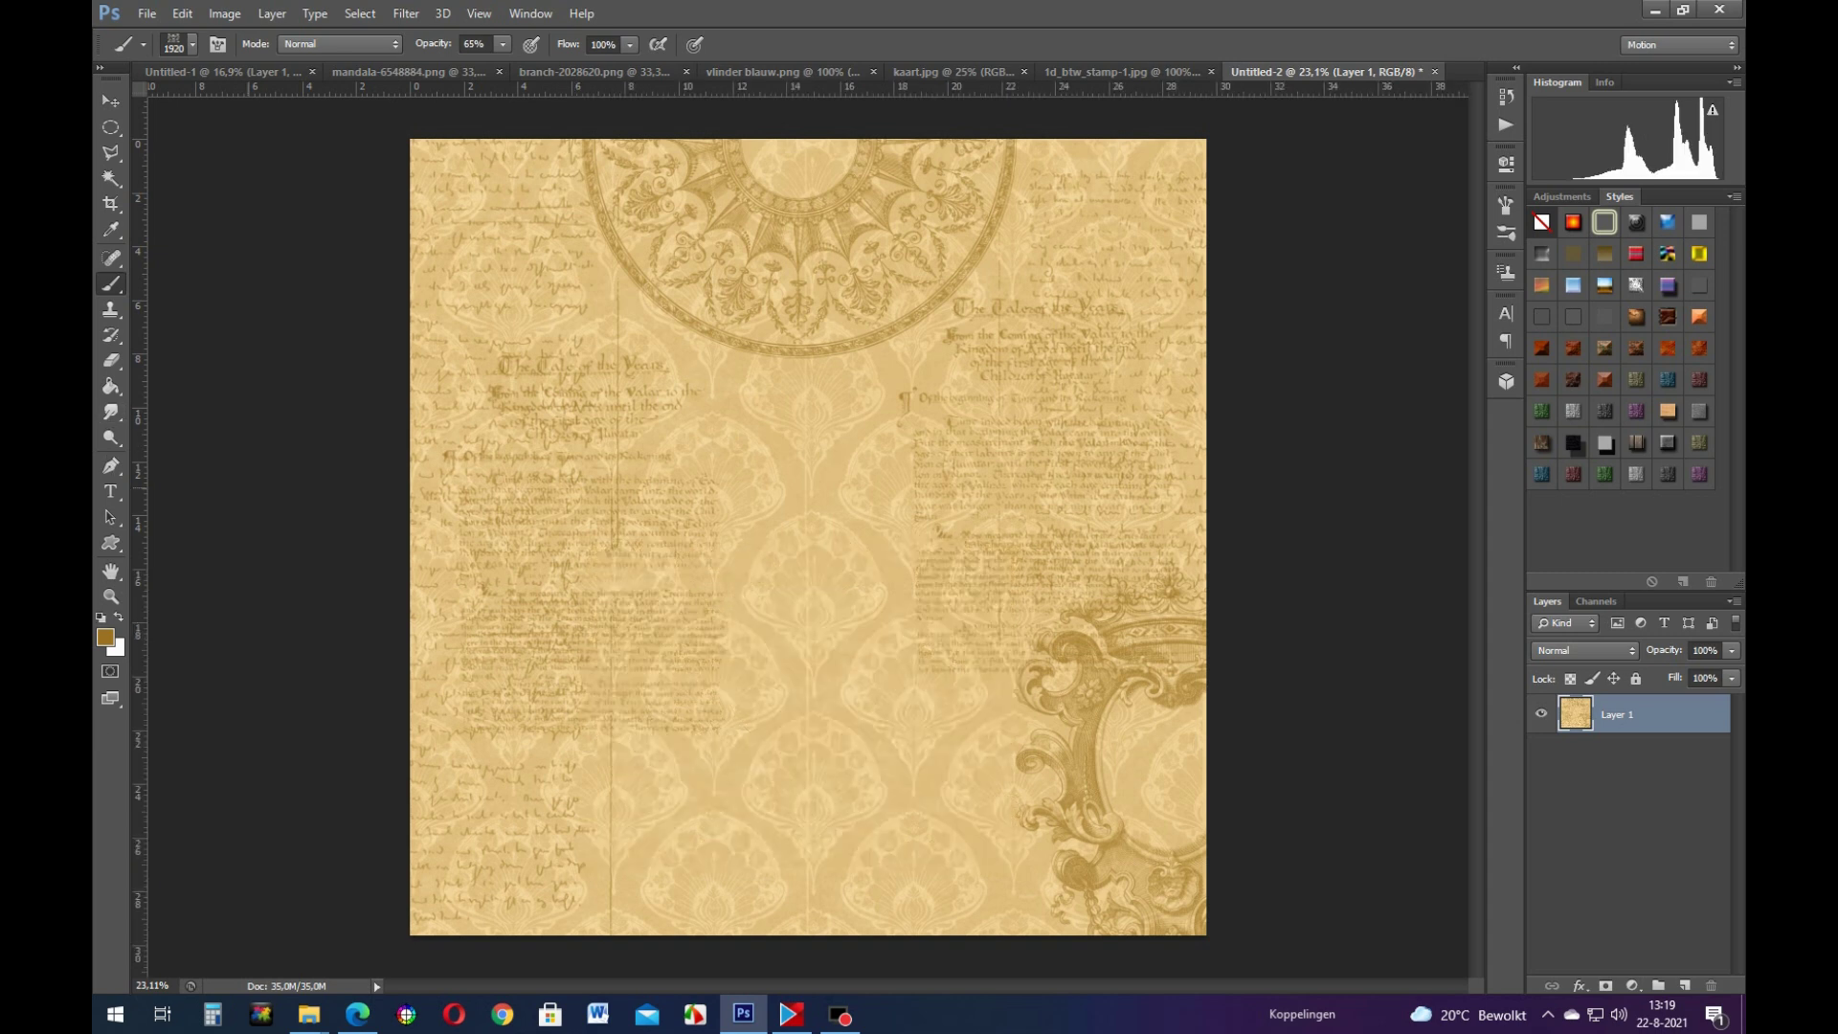
pyautogui.press(']')
pyautogui.press(']')
pyautogui.press(']')
pyautogui.press(']')
pyautogui.press(']')
pyautogui.press(']')
pyautogui.press(']')
pyautogui.press(']')
pyautogui.press(']')
pyautogui.press(']')
pyautogui.press(']')
pyautogui.click(182, 536)
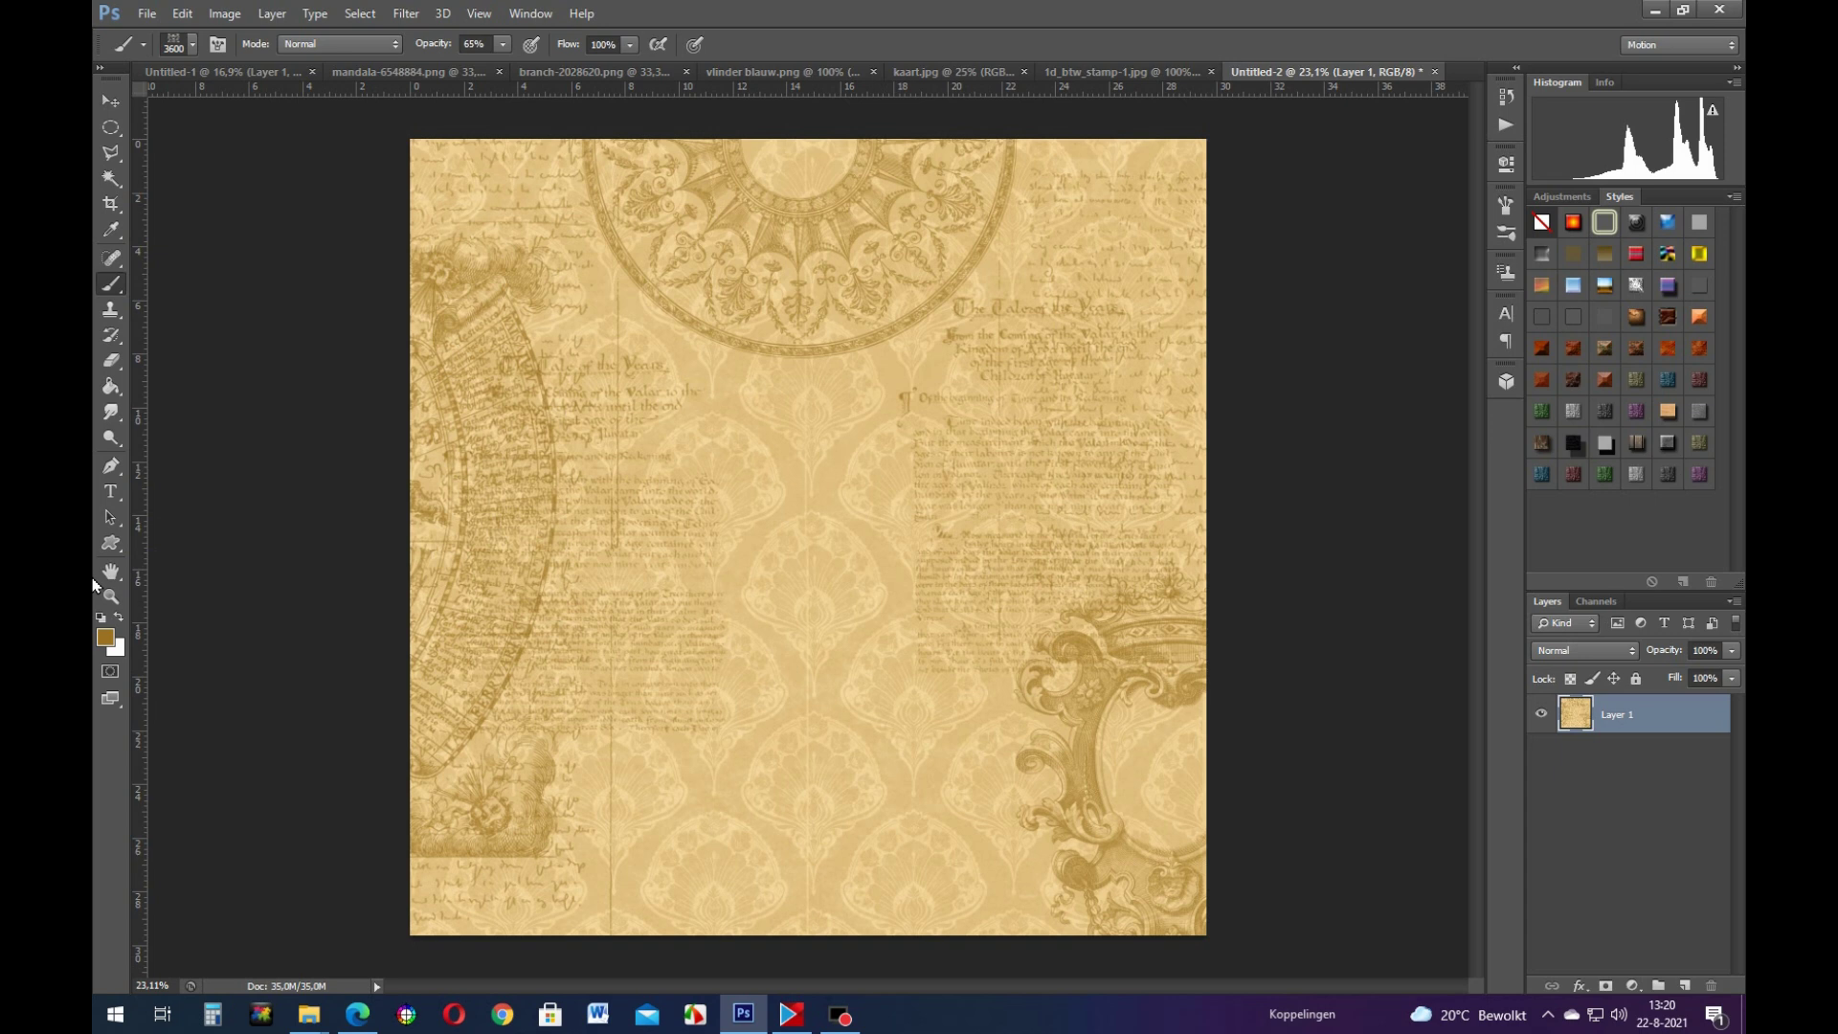
# Step: Browse the brush presets for another ornament to stamp on the background
pyautogui.click(191, 44)
pyautogui.scroll(10, 194, 352)
pyautogui.click(1111, 503)
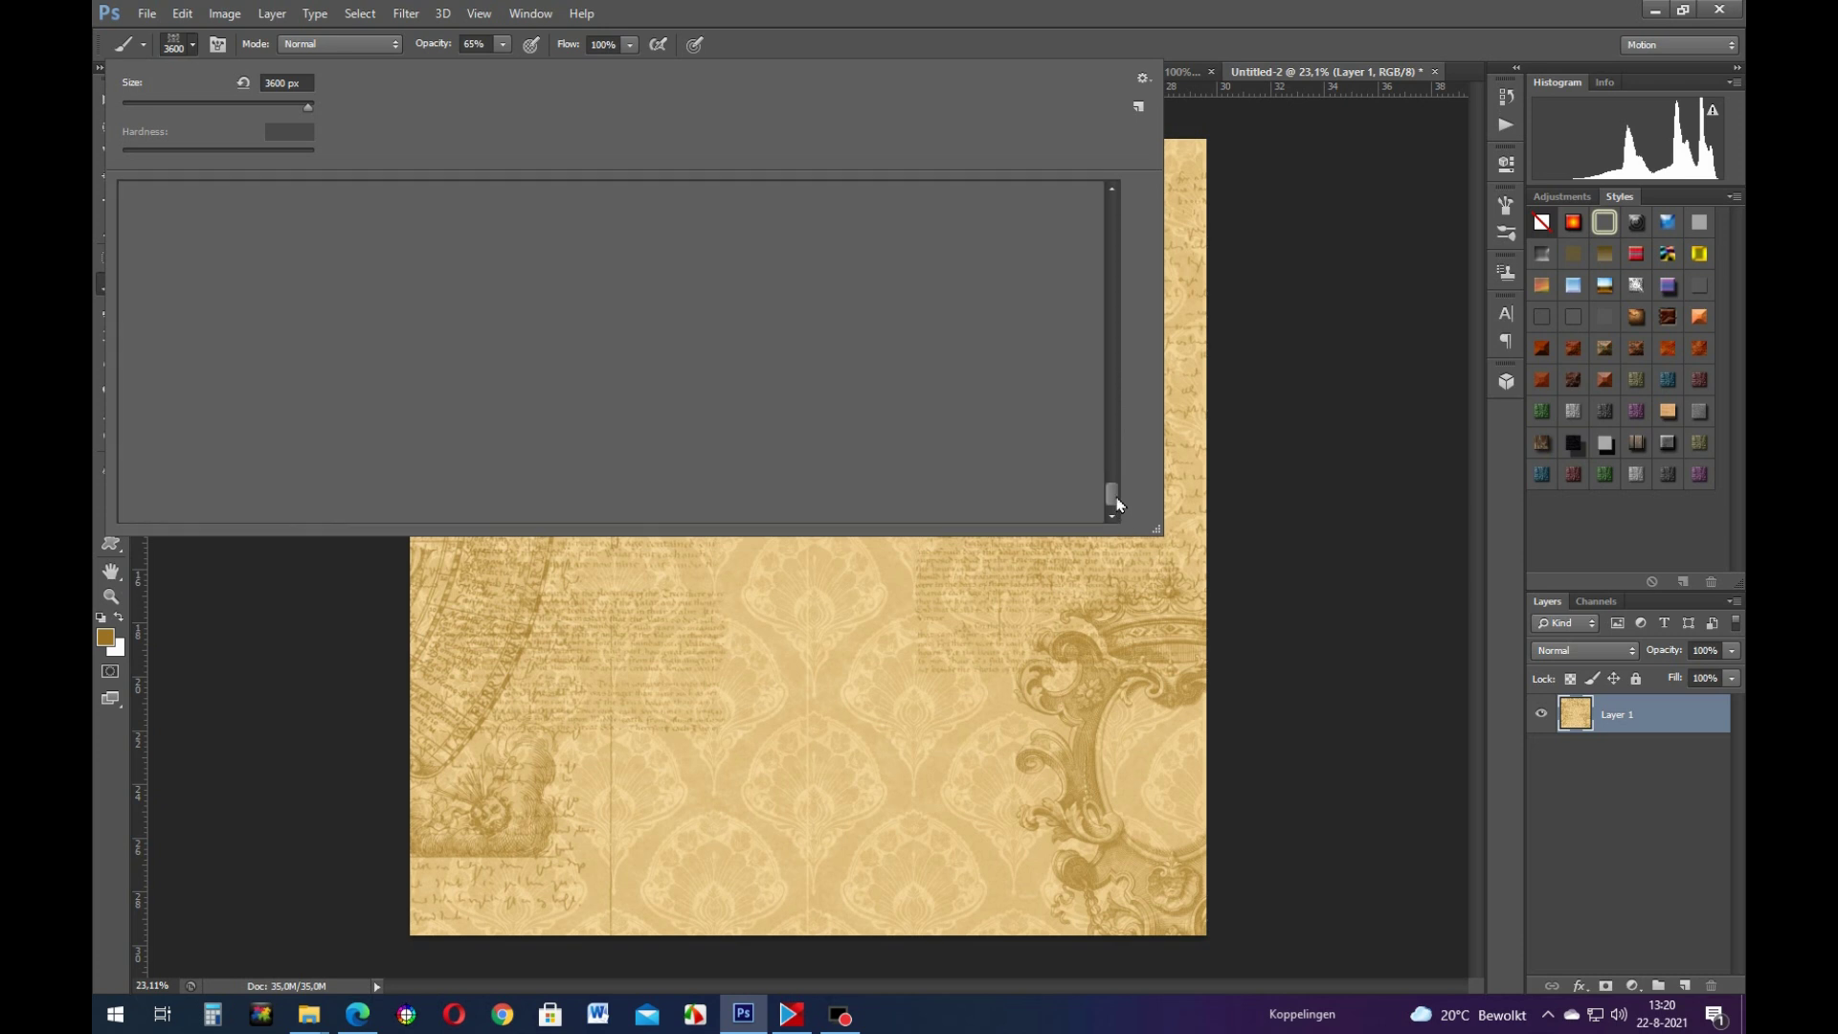
pyautogui.scroll(5, 1056, 431)
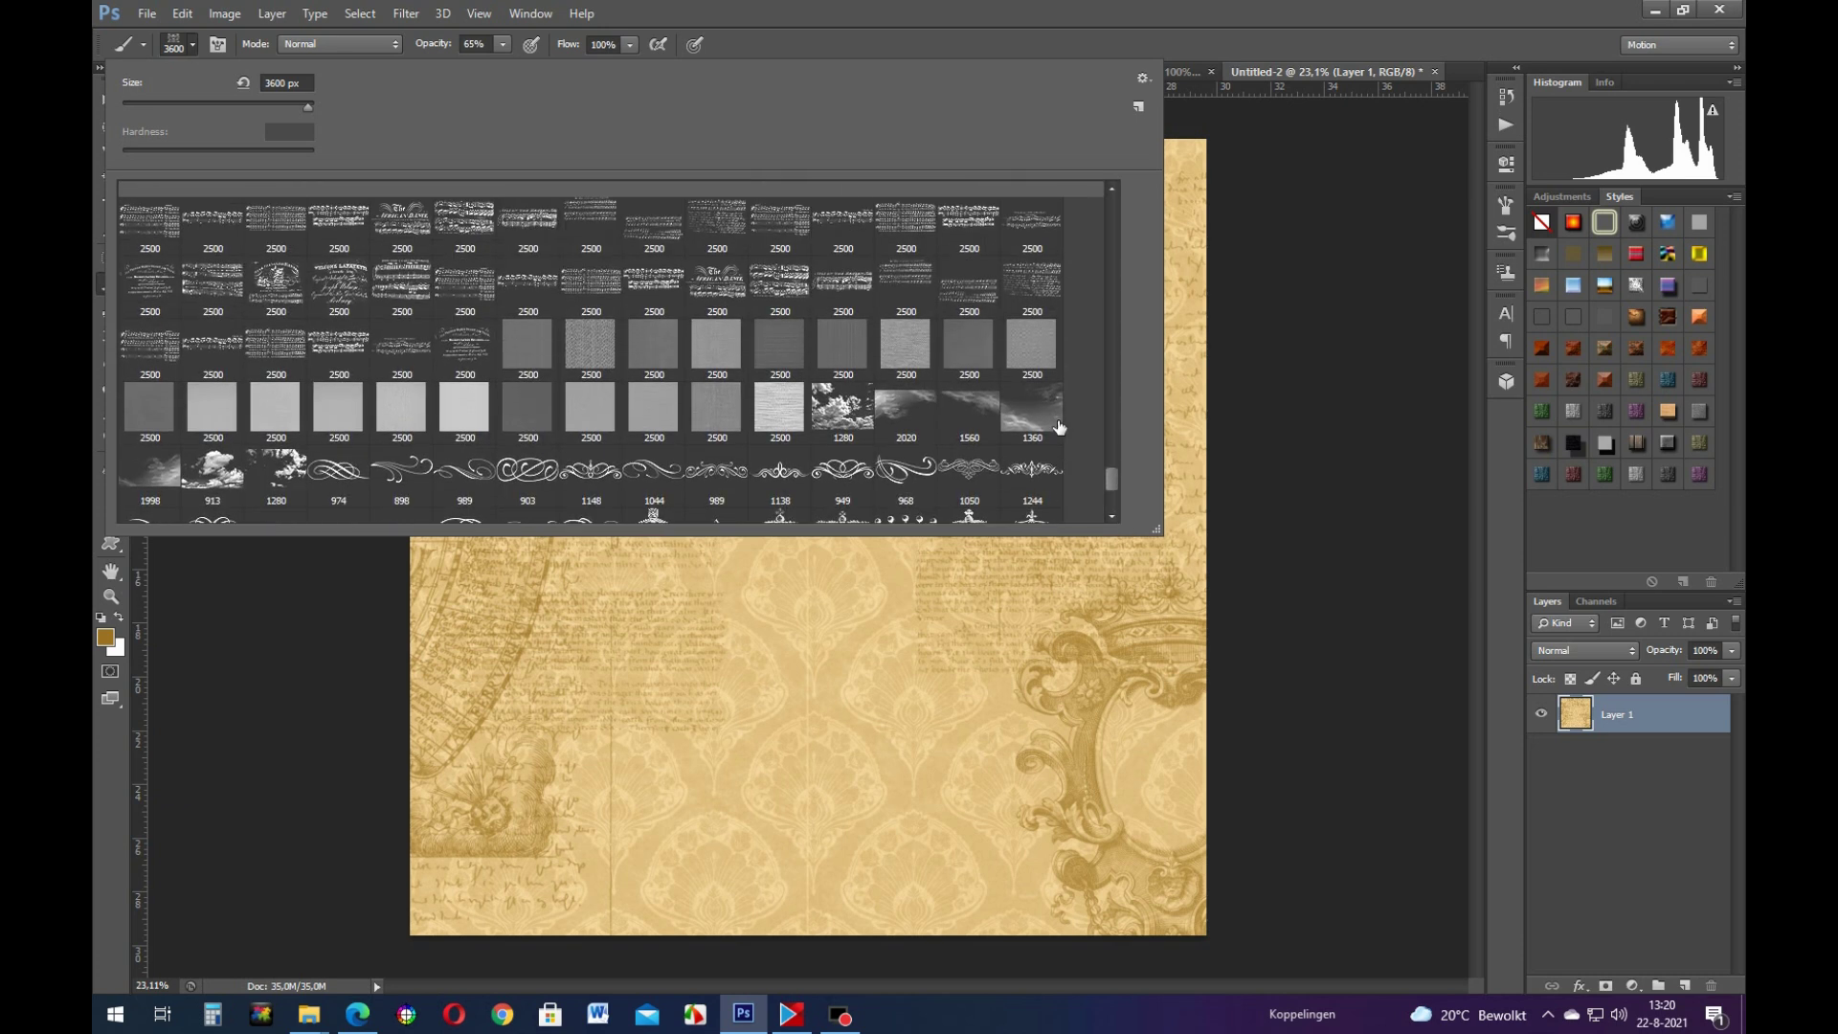
pyautogui.scroll(5, 1060, 428)
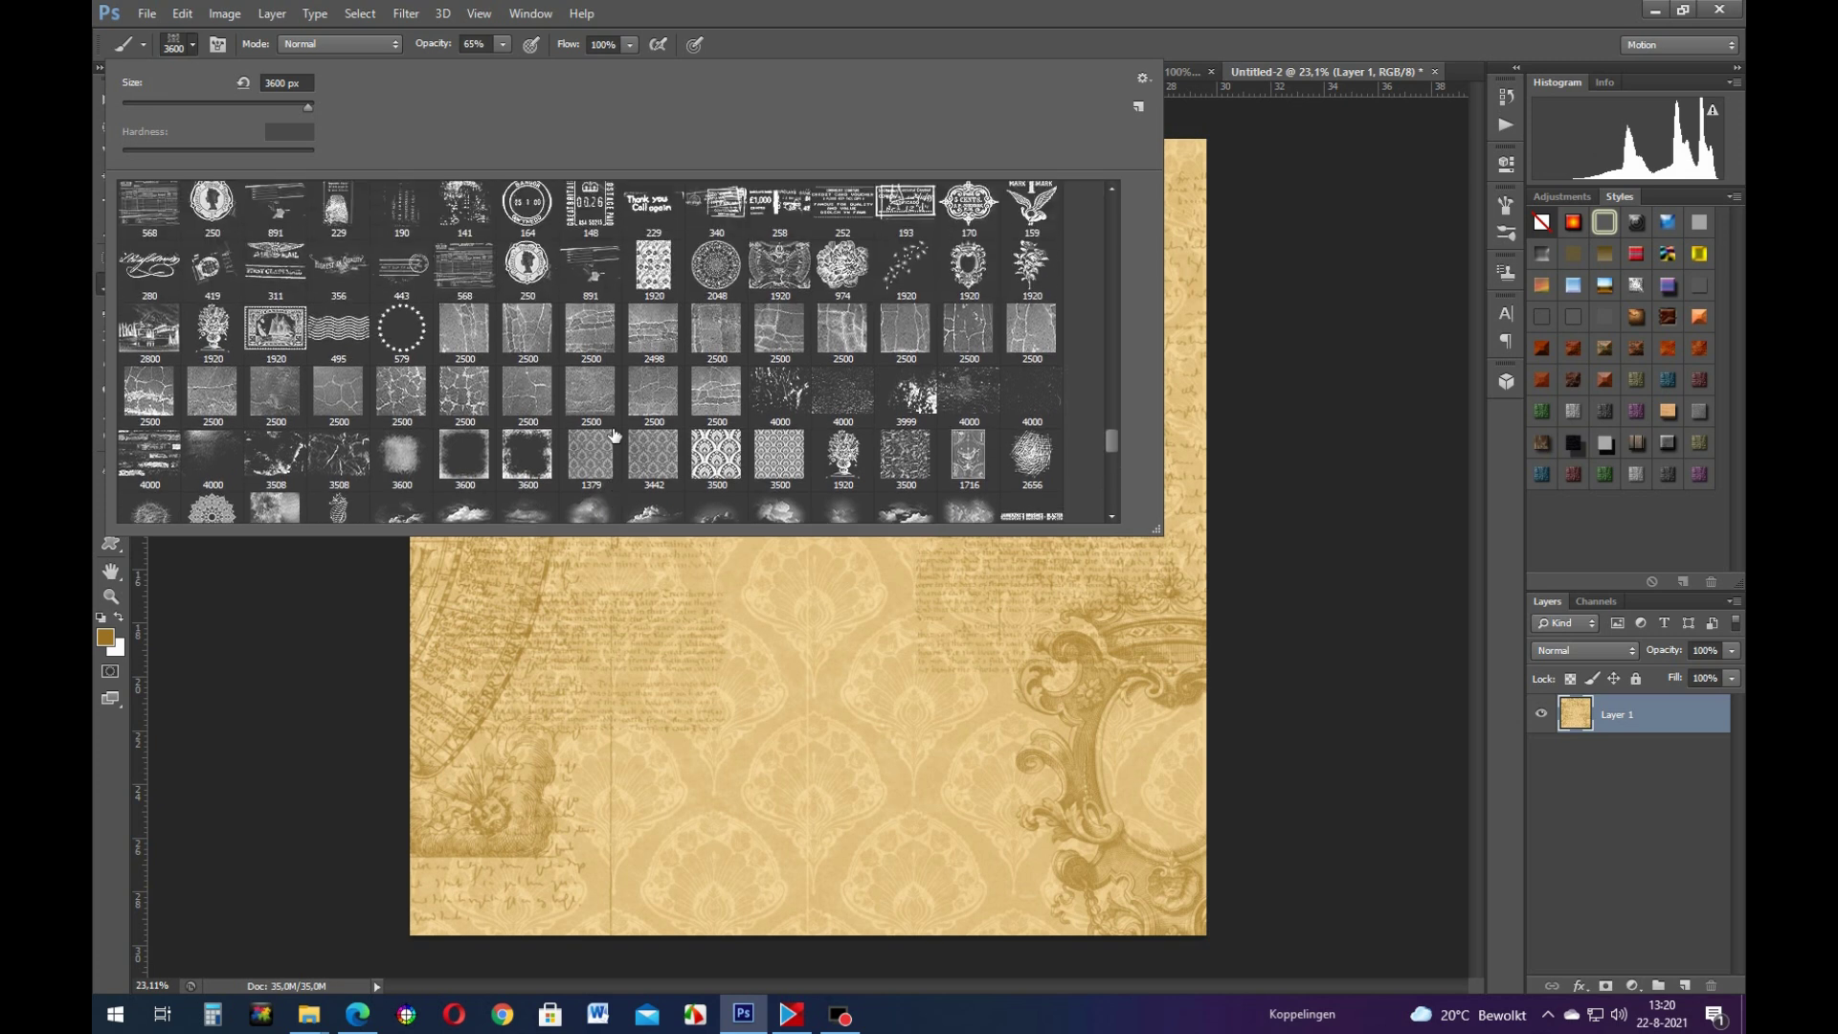
pyautogui.scroll(5, 614, 436)
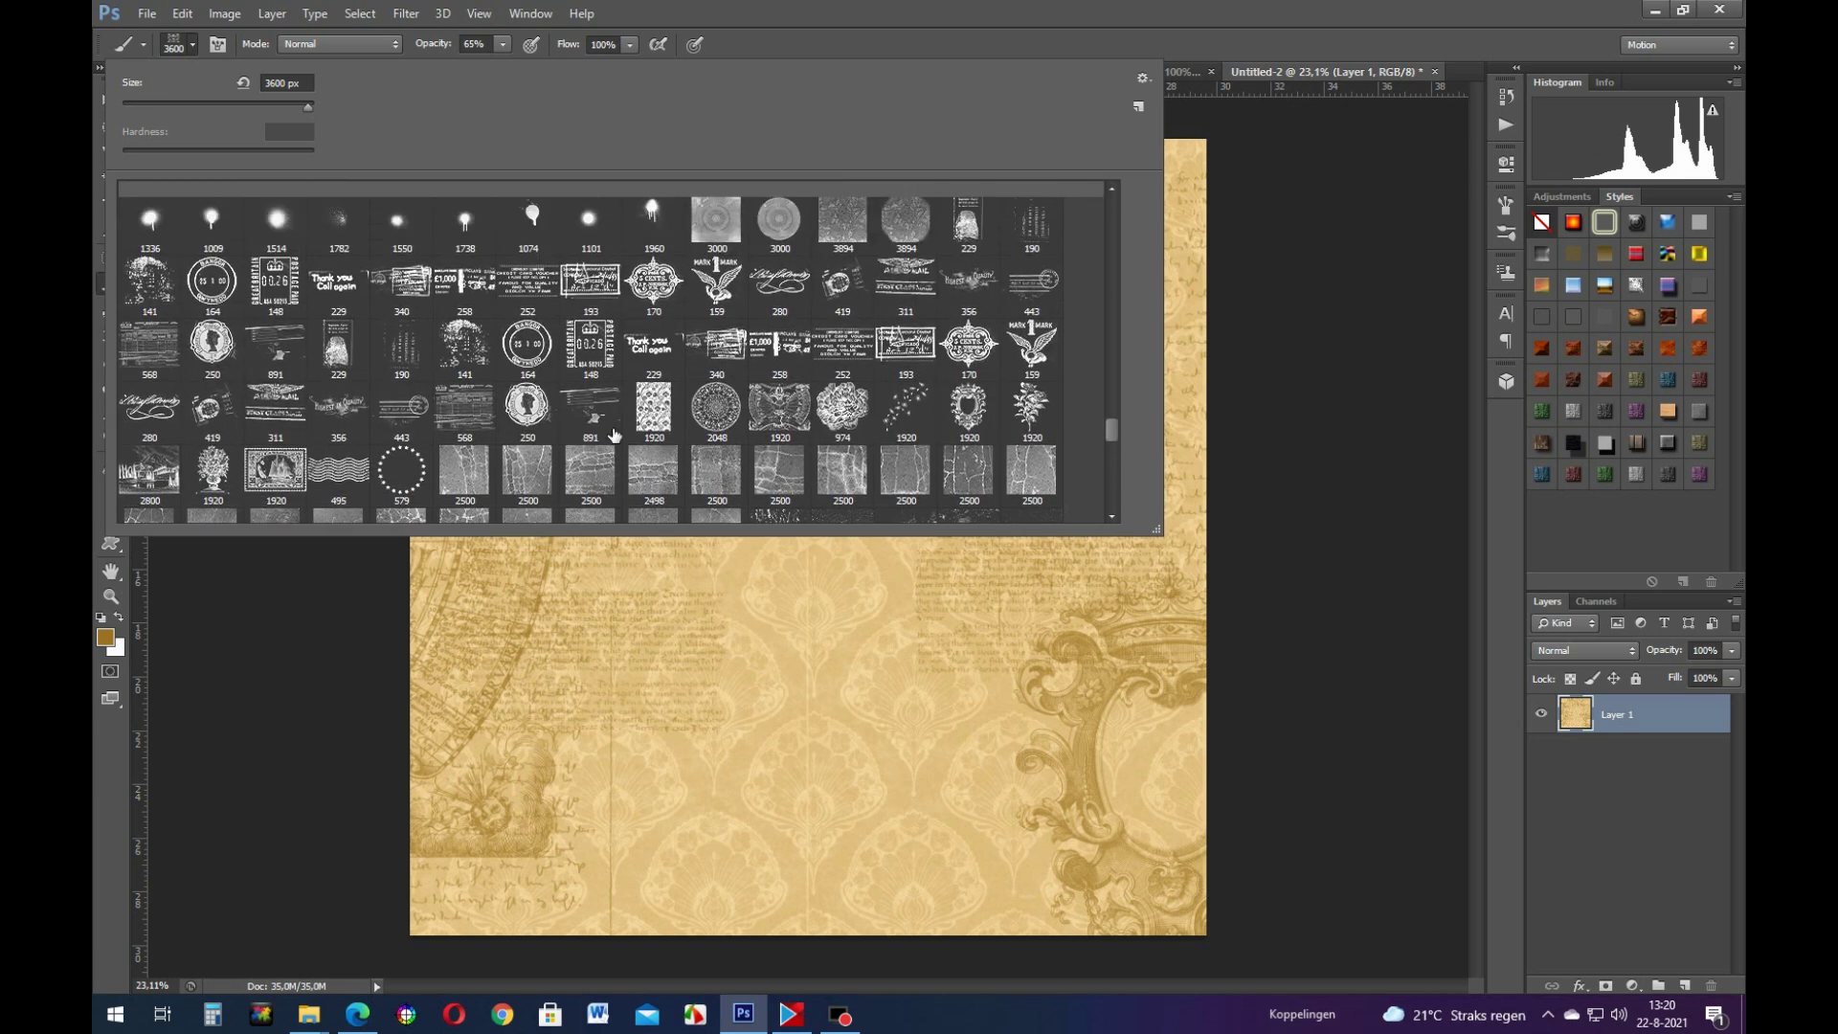
pyautogui.scroll(1, 614, 435)
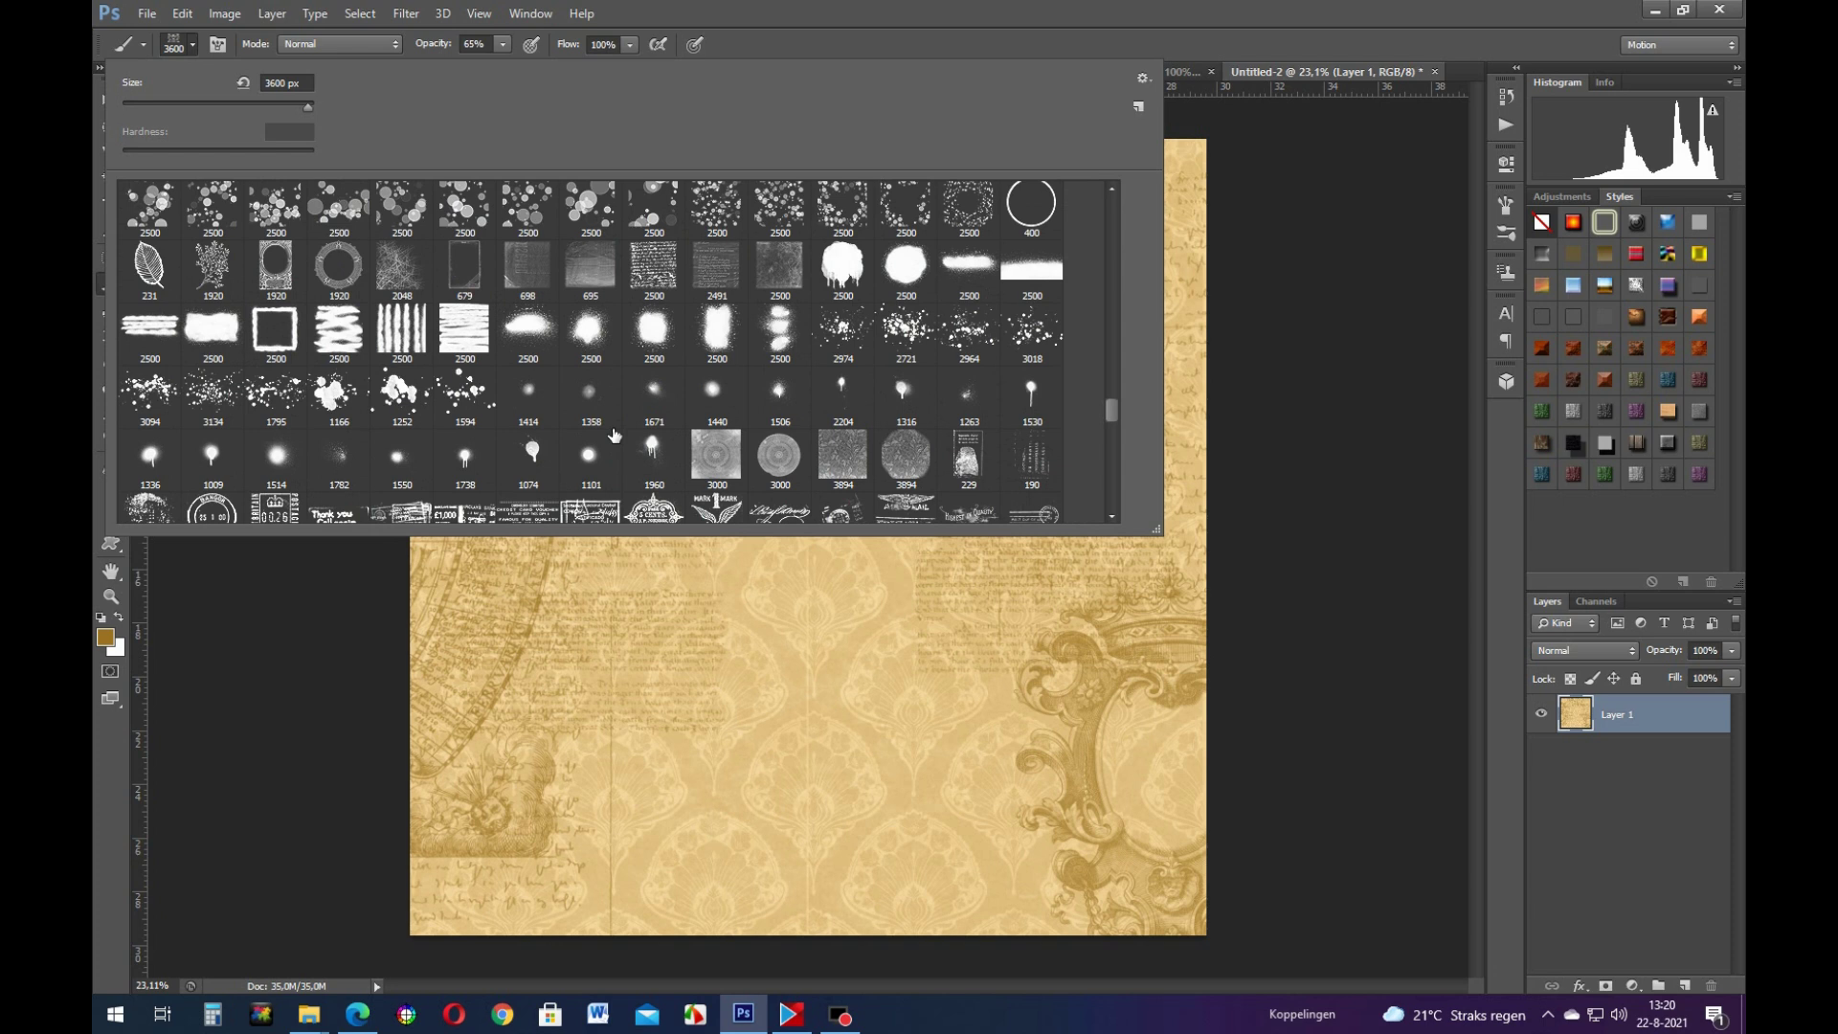
pyautogui.scroll(3, 614, 436)
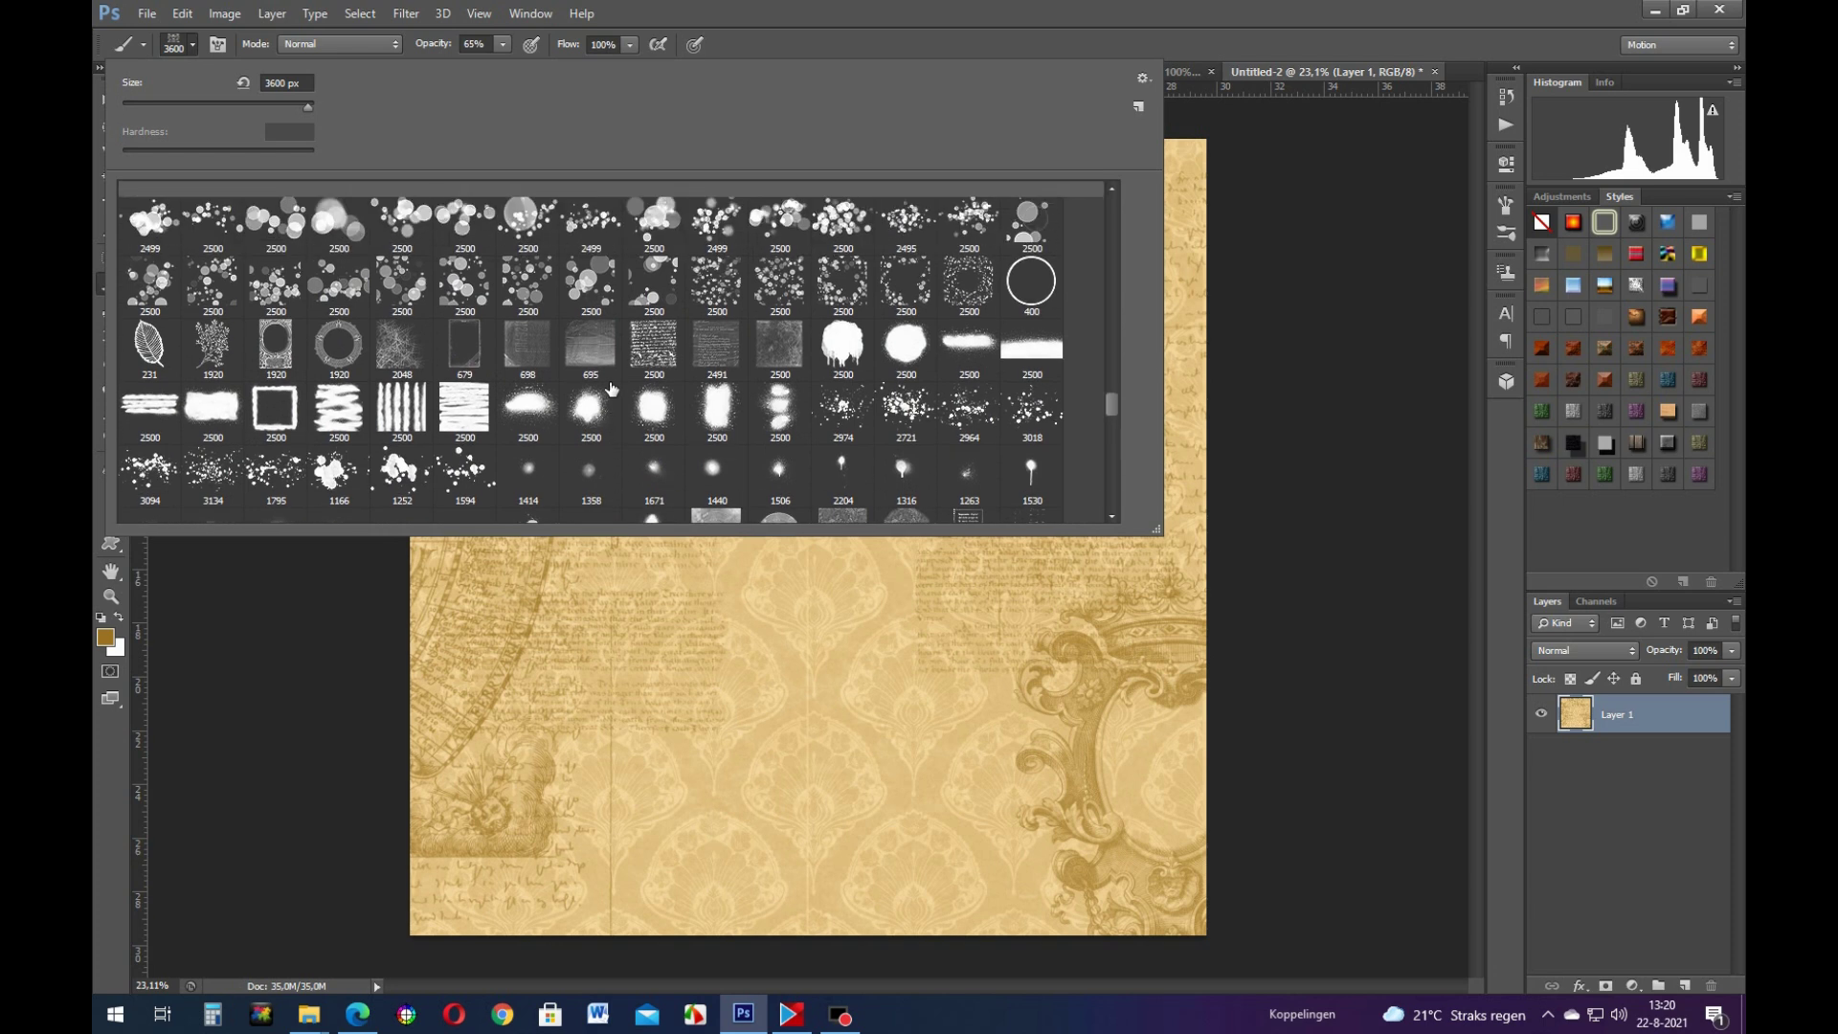
pyautogui.scroll(4, 612, 388)
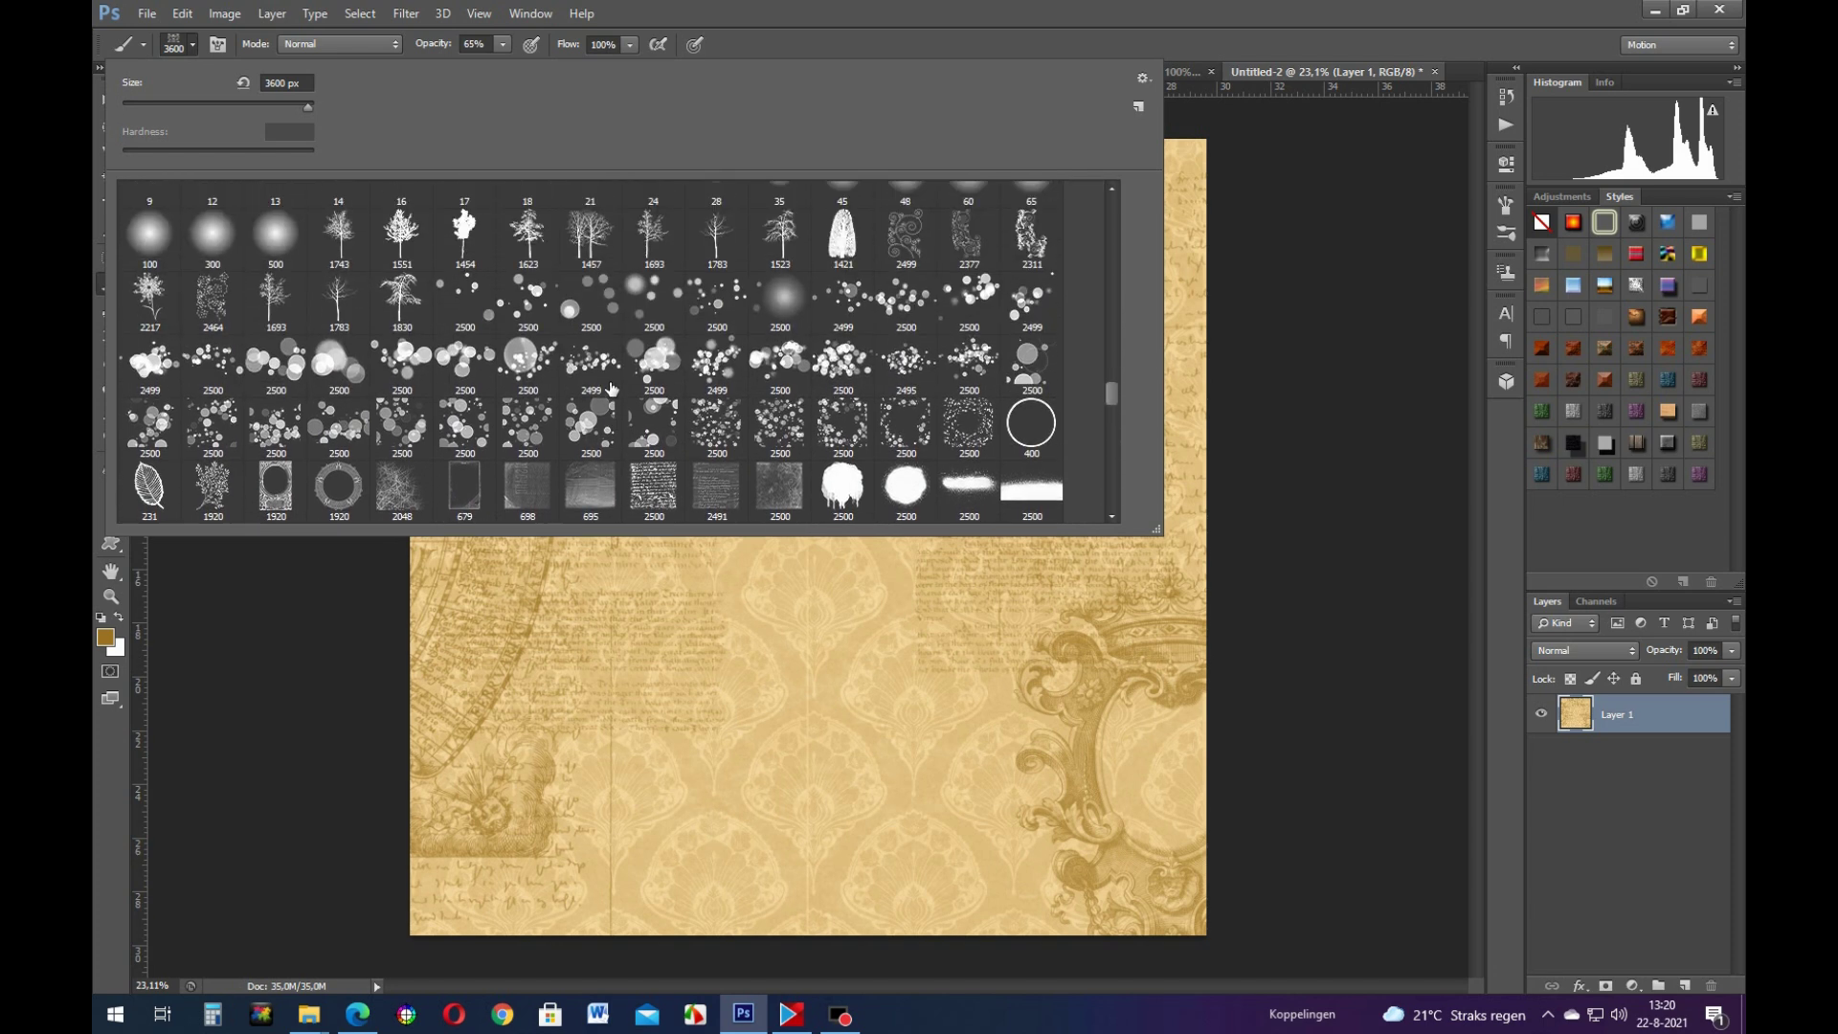
pyautogui.scroll(3, 613, 388)
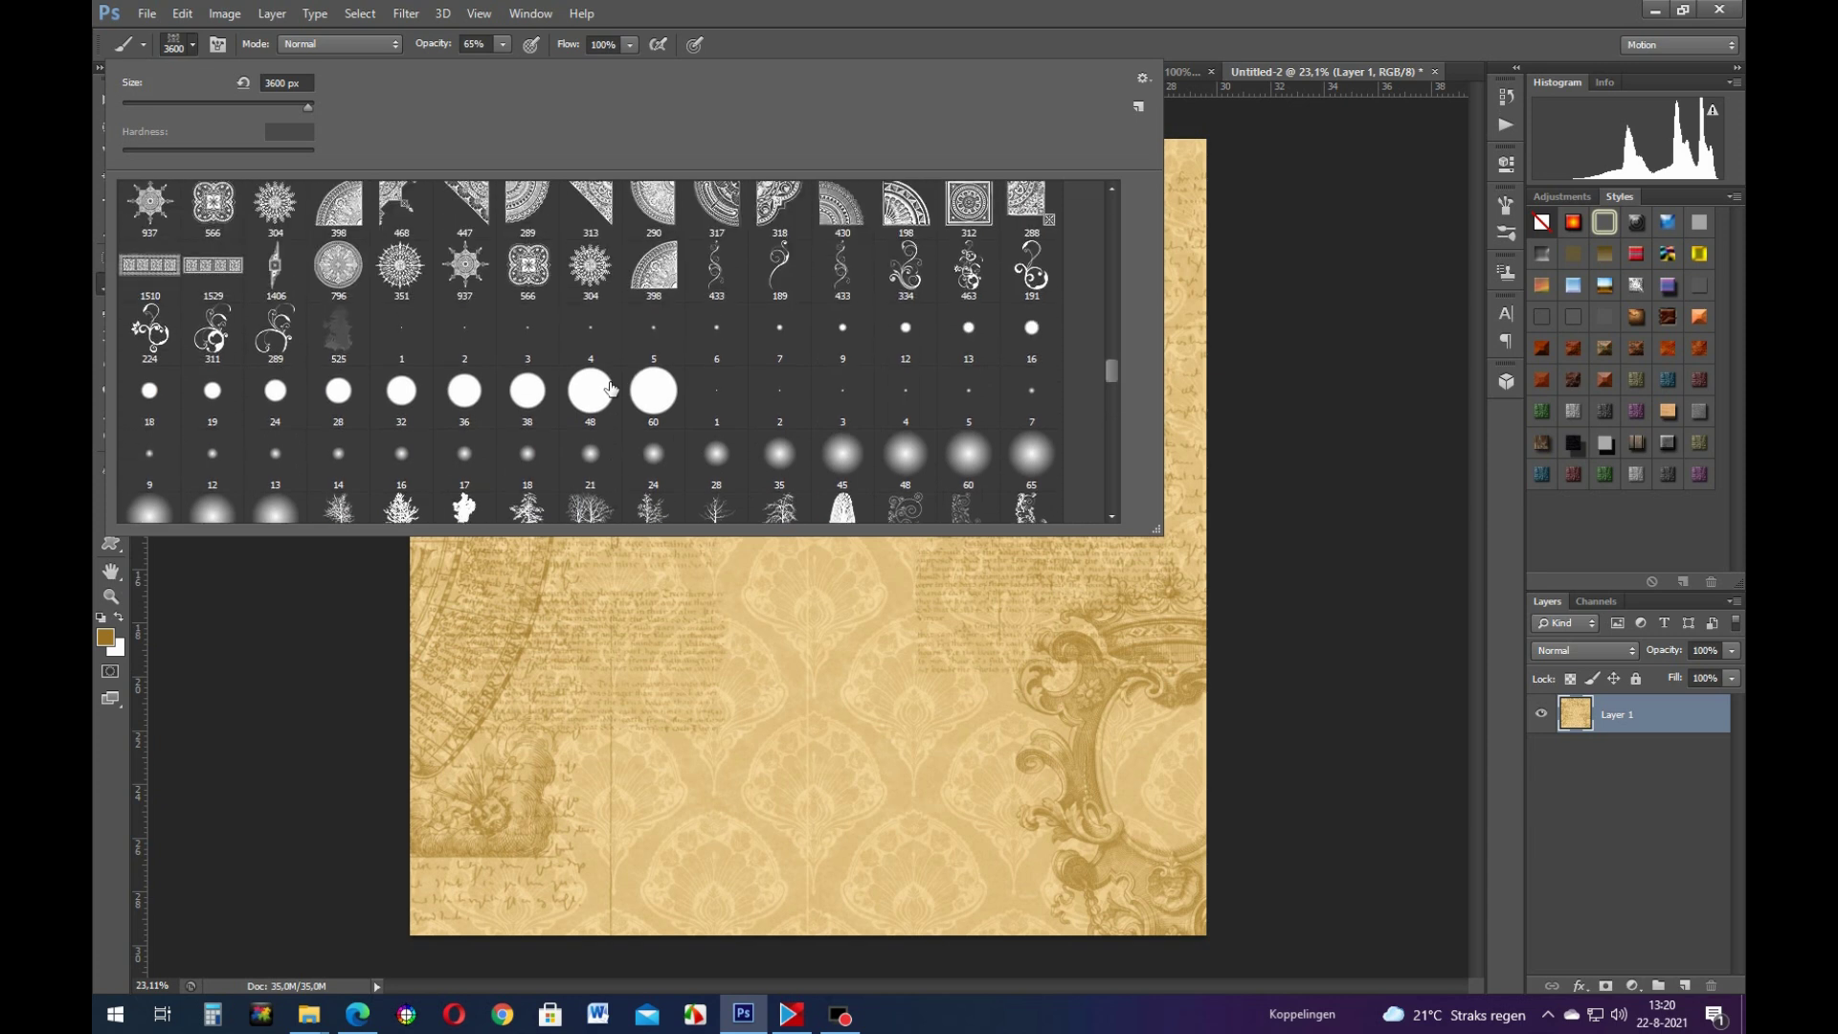
pyautogui.scroll(2, 613, 388)
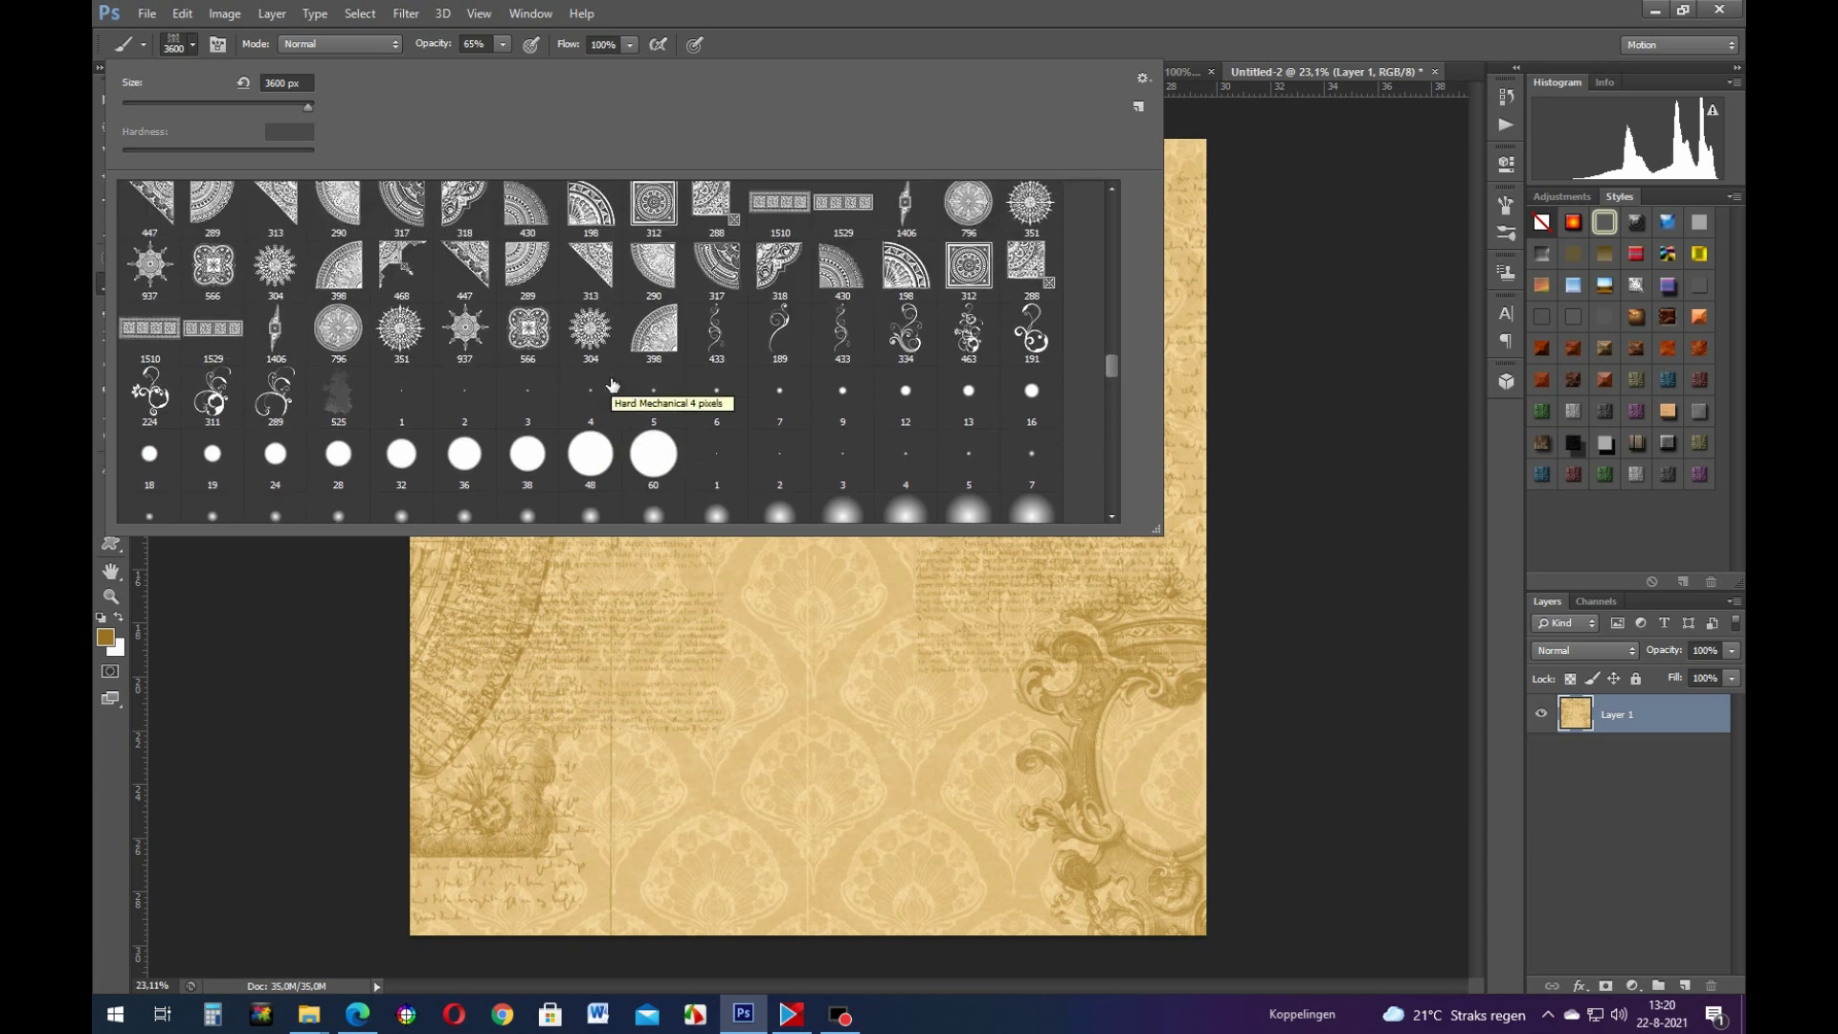
pyautogui.scroll(3, 612, 385)
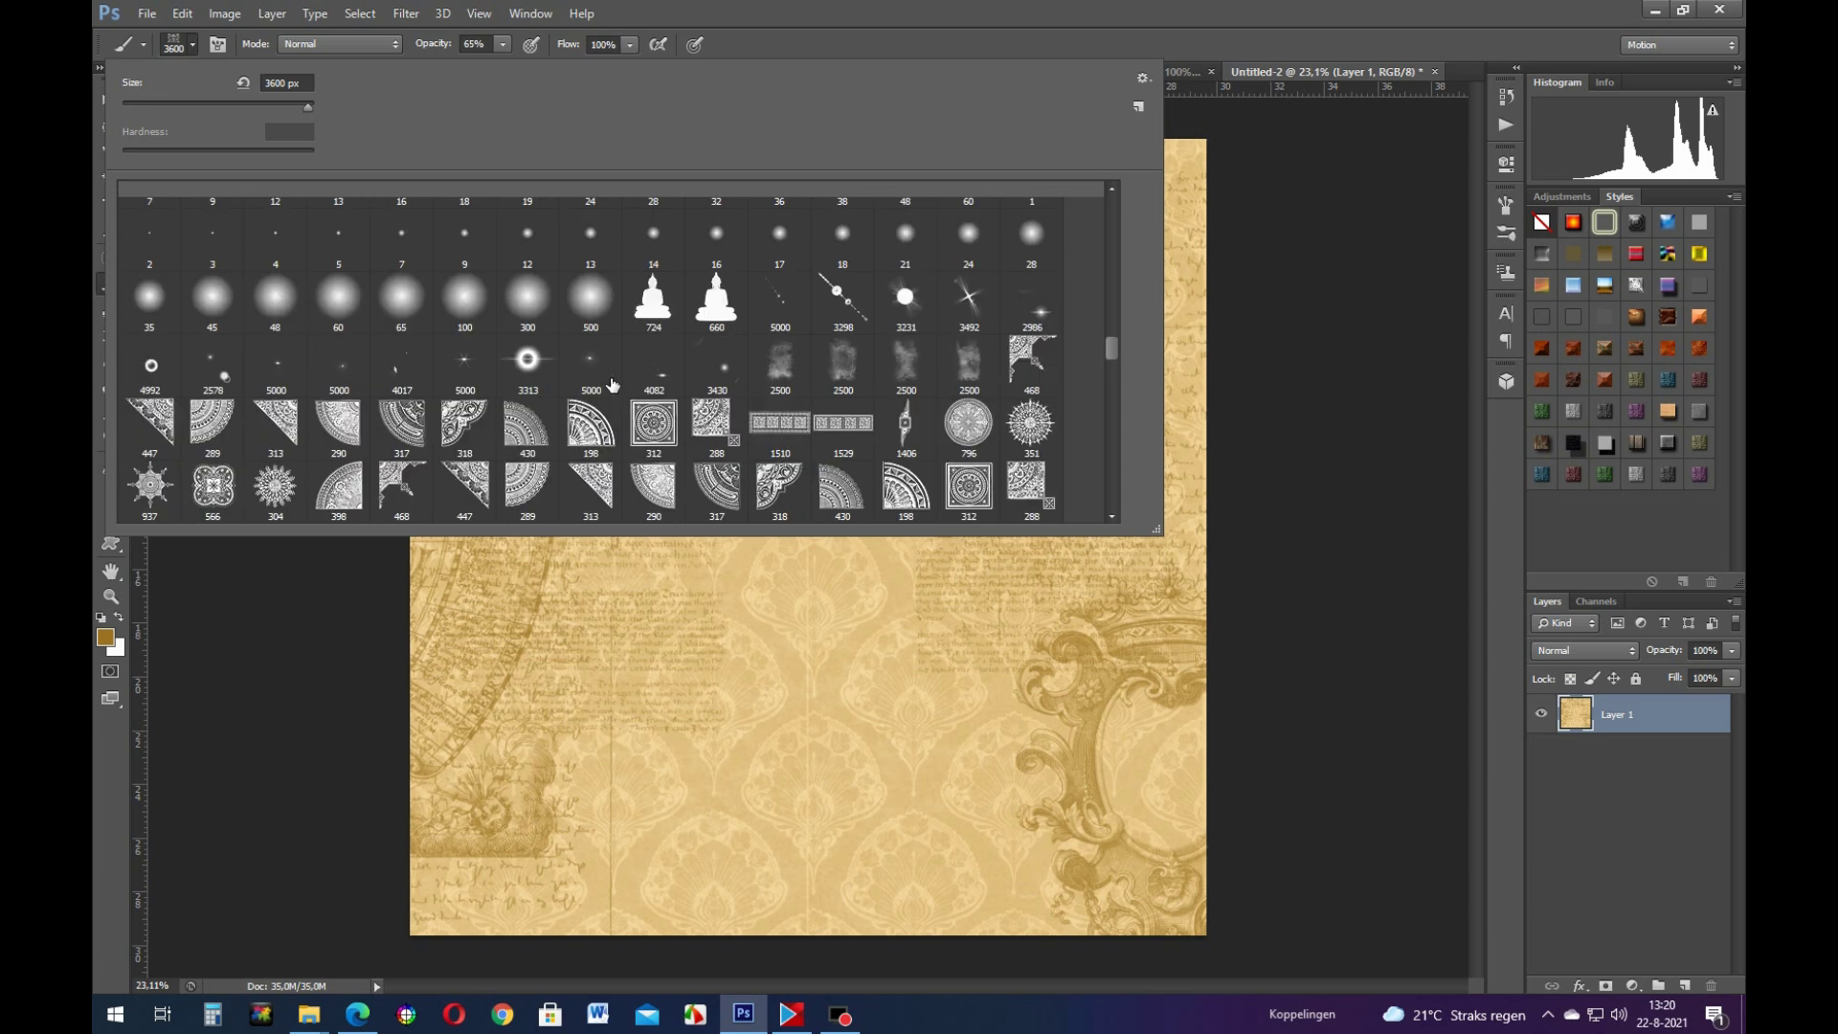
pyautogui.moveTo(1112, 360)
pyautogui.mouseDown()
pyautogui.moveTo(1108, 344)
pyautogui.moveTo(1108, 495)
pyautogui.moveTo(1103, 450)
pyautogui.mouseUp()
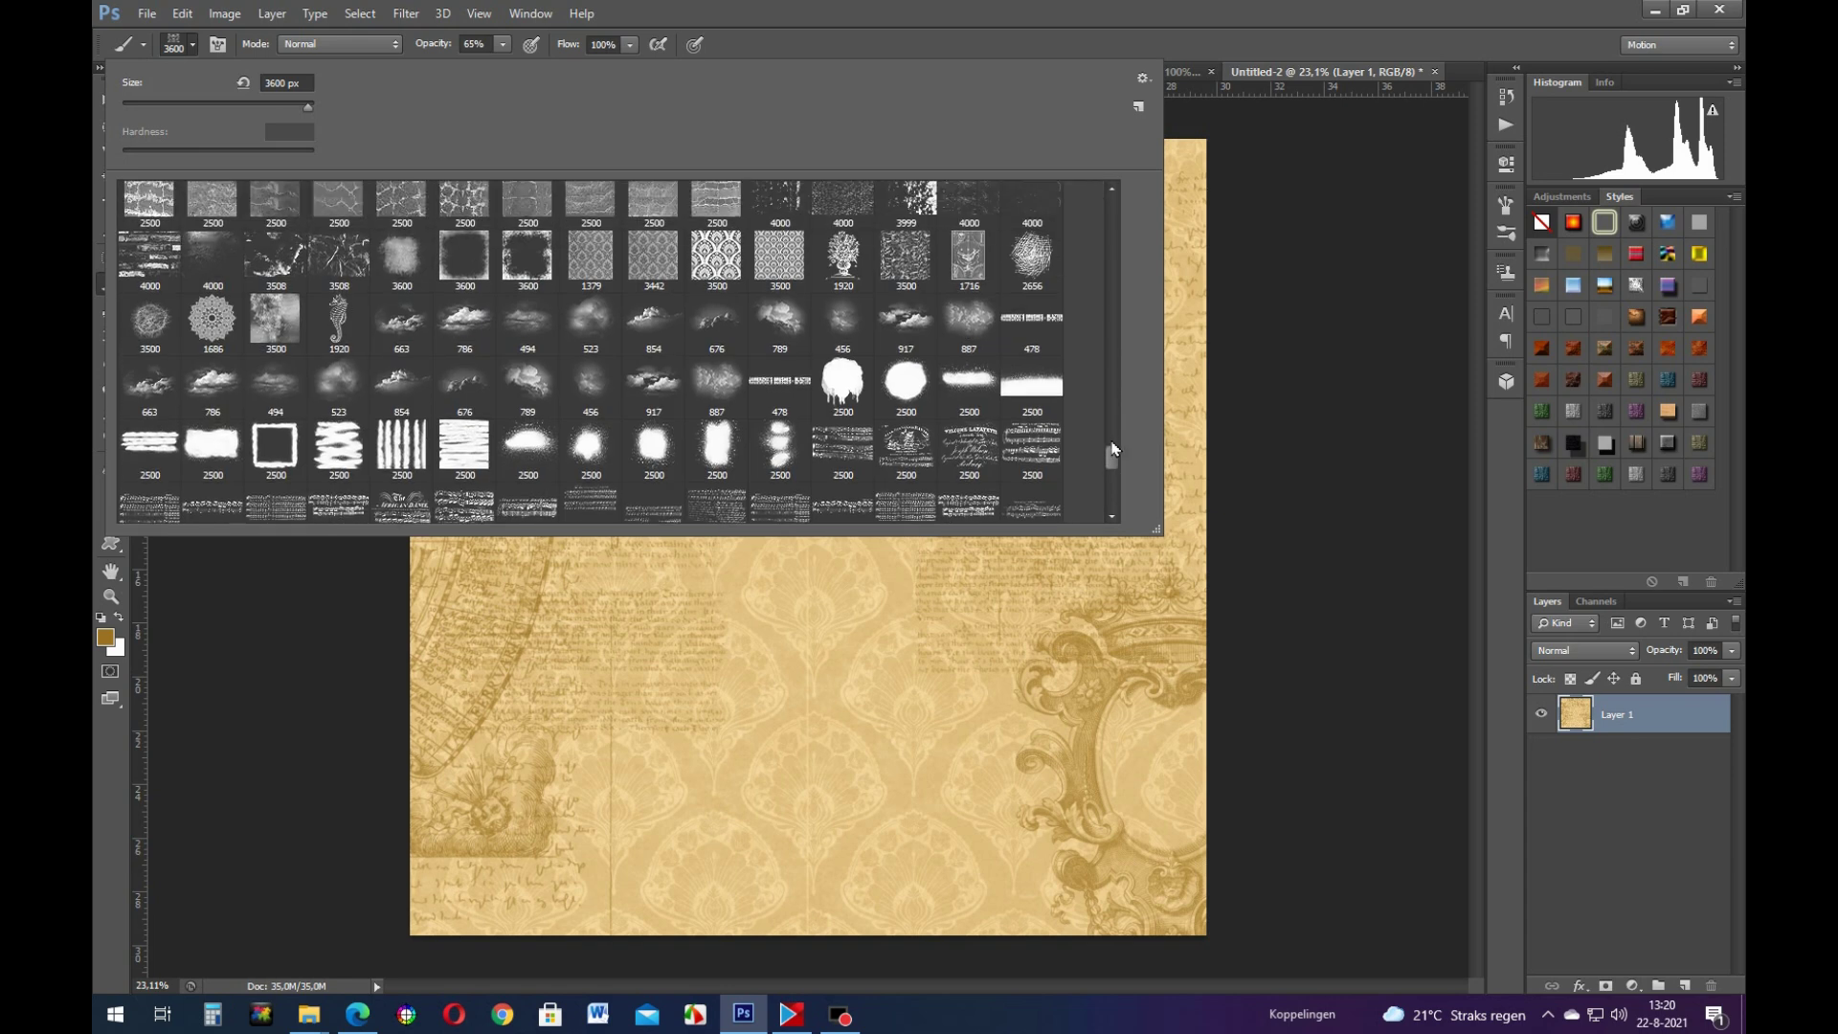
pyautogui.scroll(1, 1114, 450)
pyautogui.scroll(-10, 1113, 450)
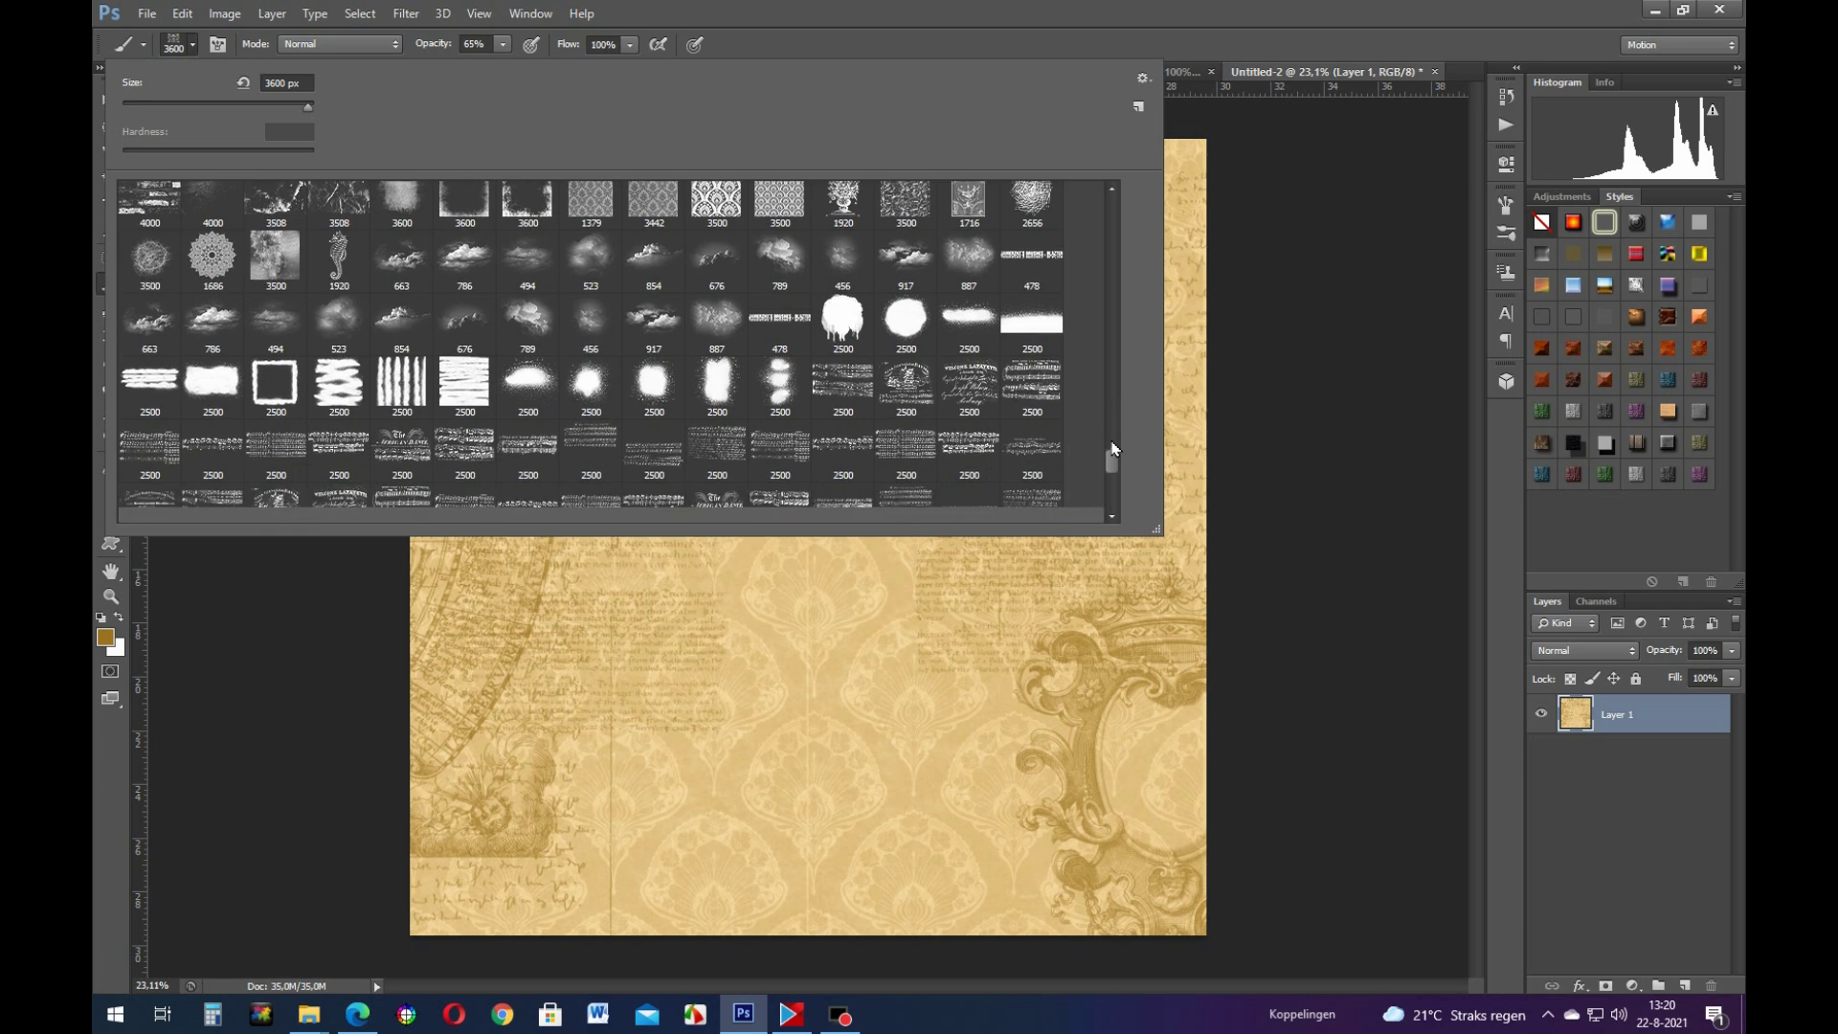
pyautogui.scroll(-10, 1113, 450)
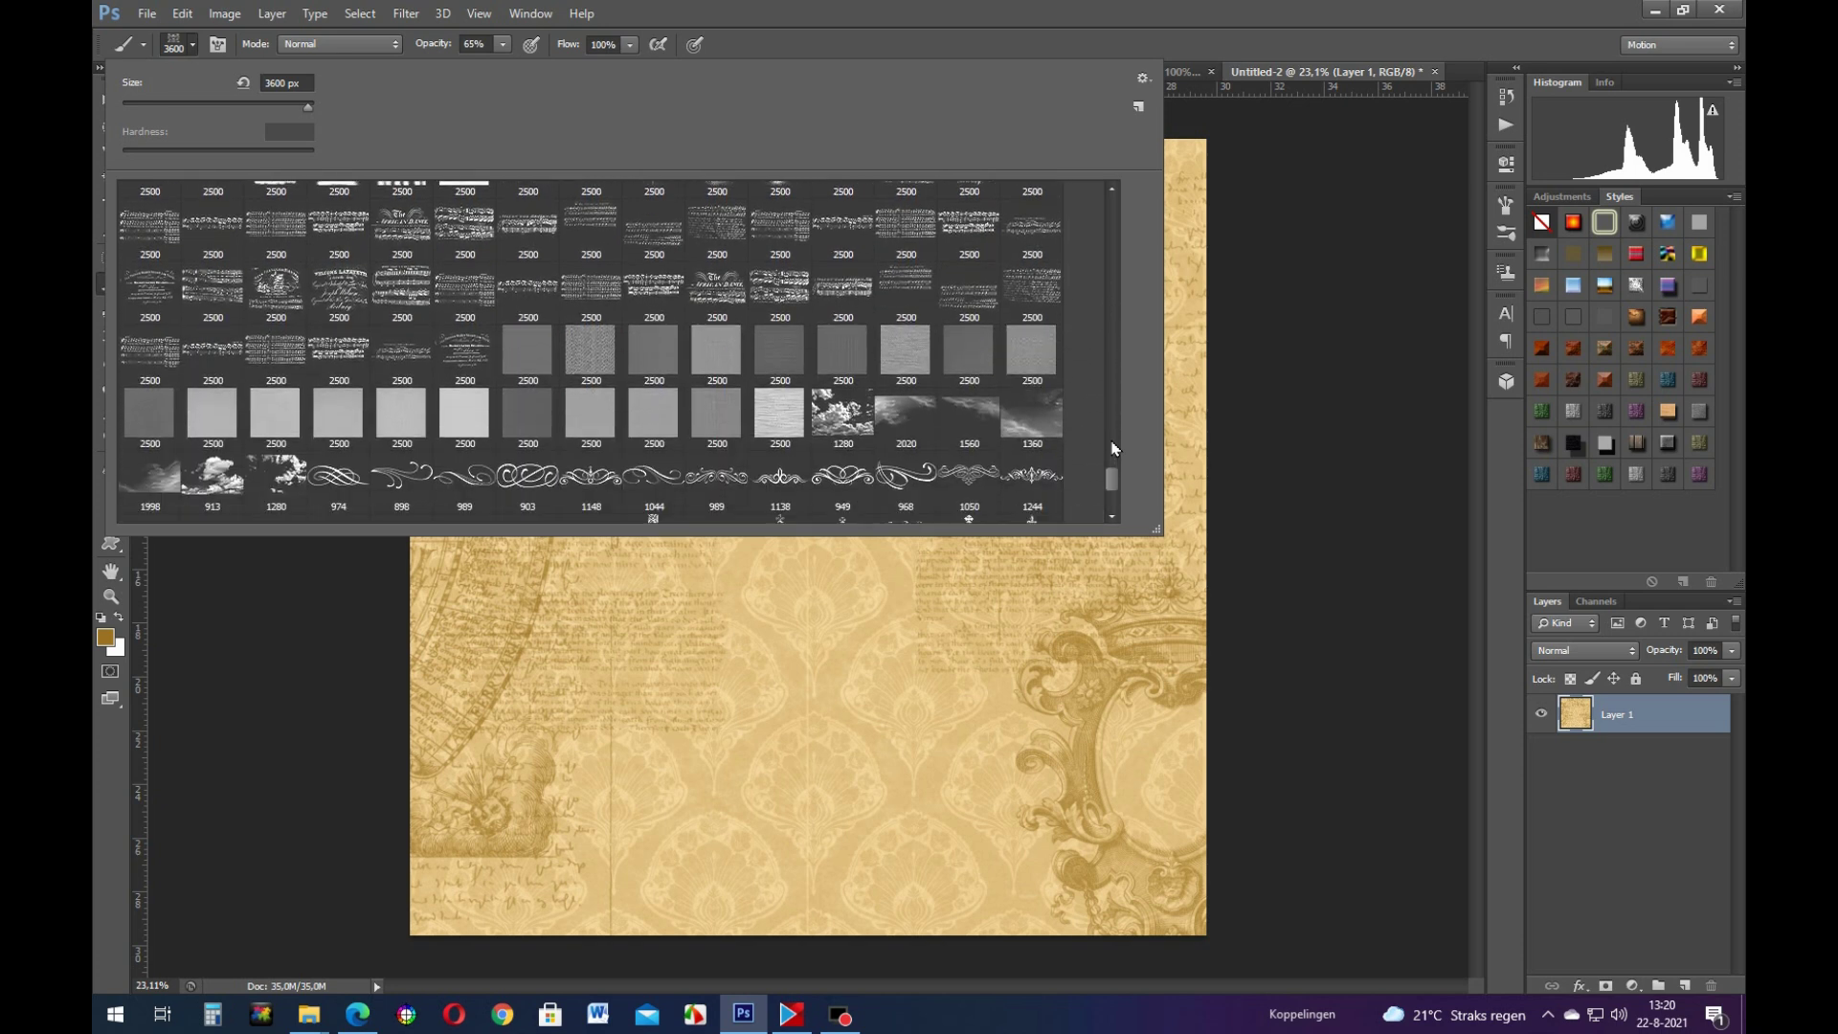
pyautogui.scroll(-6, 1114, 448)
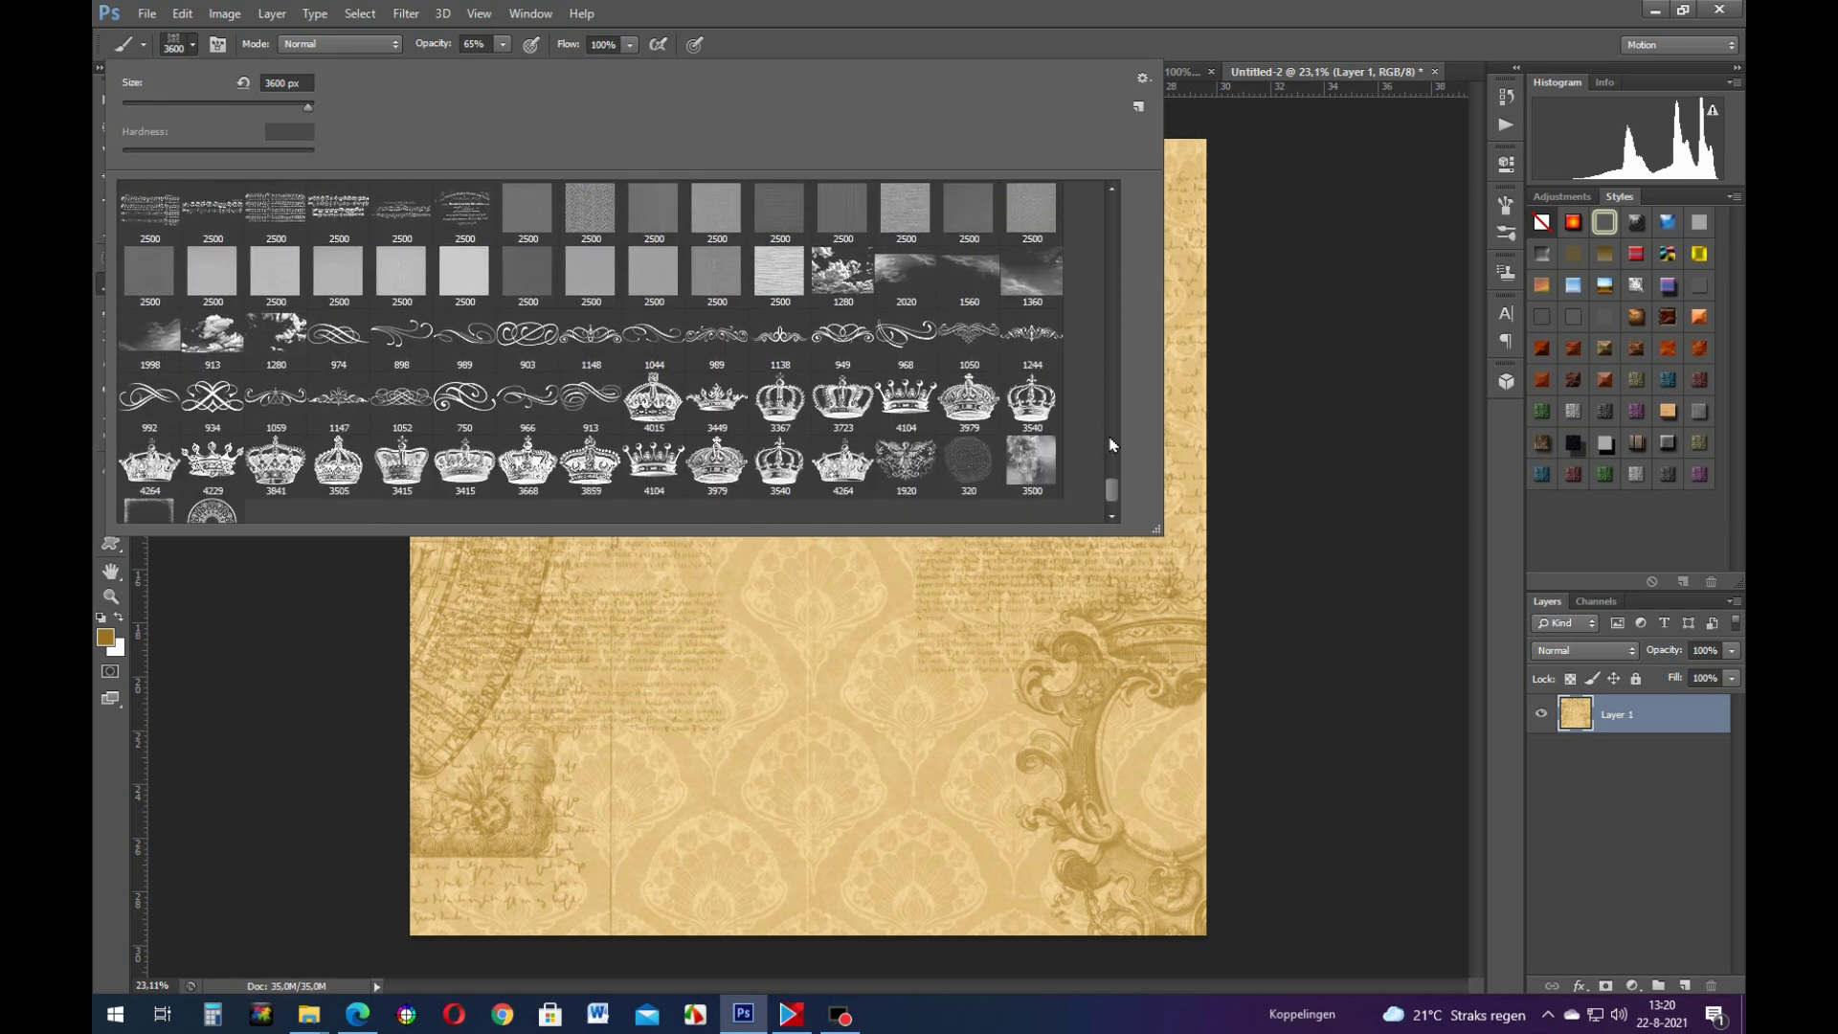
pyautogui.scroll(10, 1110, 445)
pyautogui.scroll(10, 1111, 446)
pyautogui.scroll(8, 1111, 445)
pyautogui.scroll(8, 1111, 445)
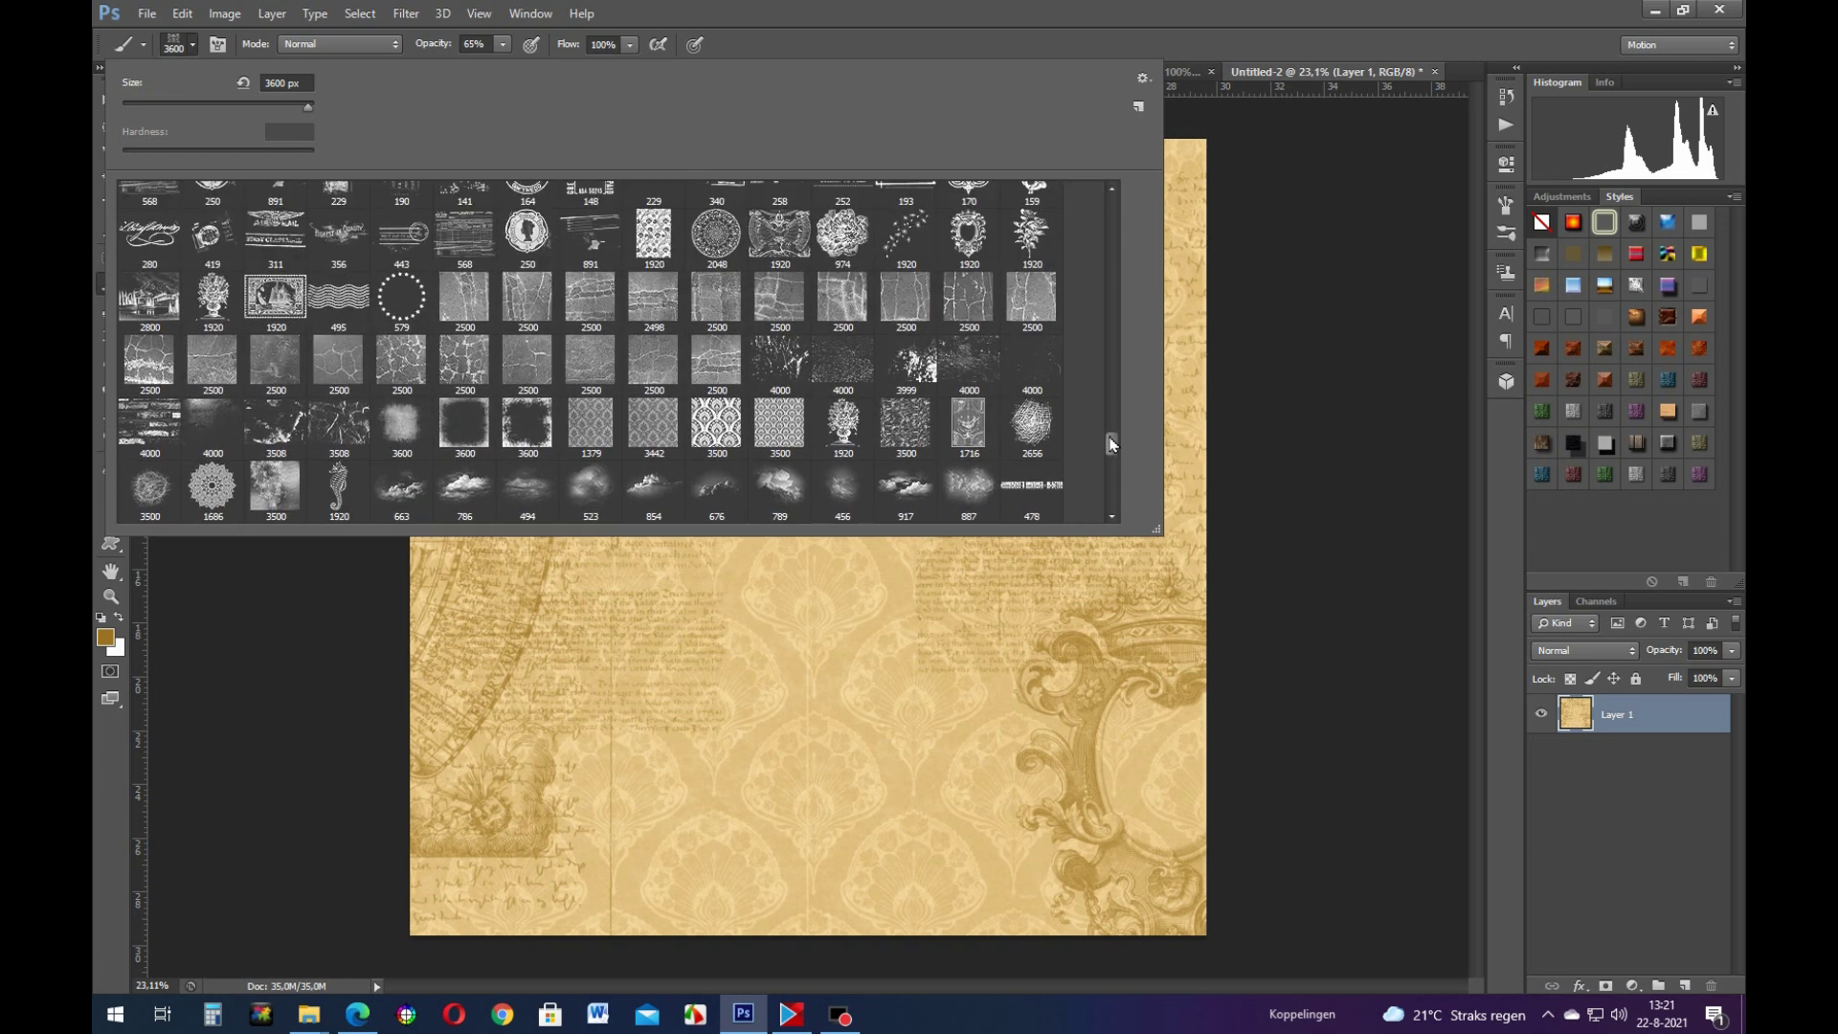
# Step: Stamp the 974 px flower brush at the canvas's lower middle, both left corners, the upper right corner and the right edge
pyautogui.scroll(3, 1111, 445)
pyautogui.click(843, 296)
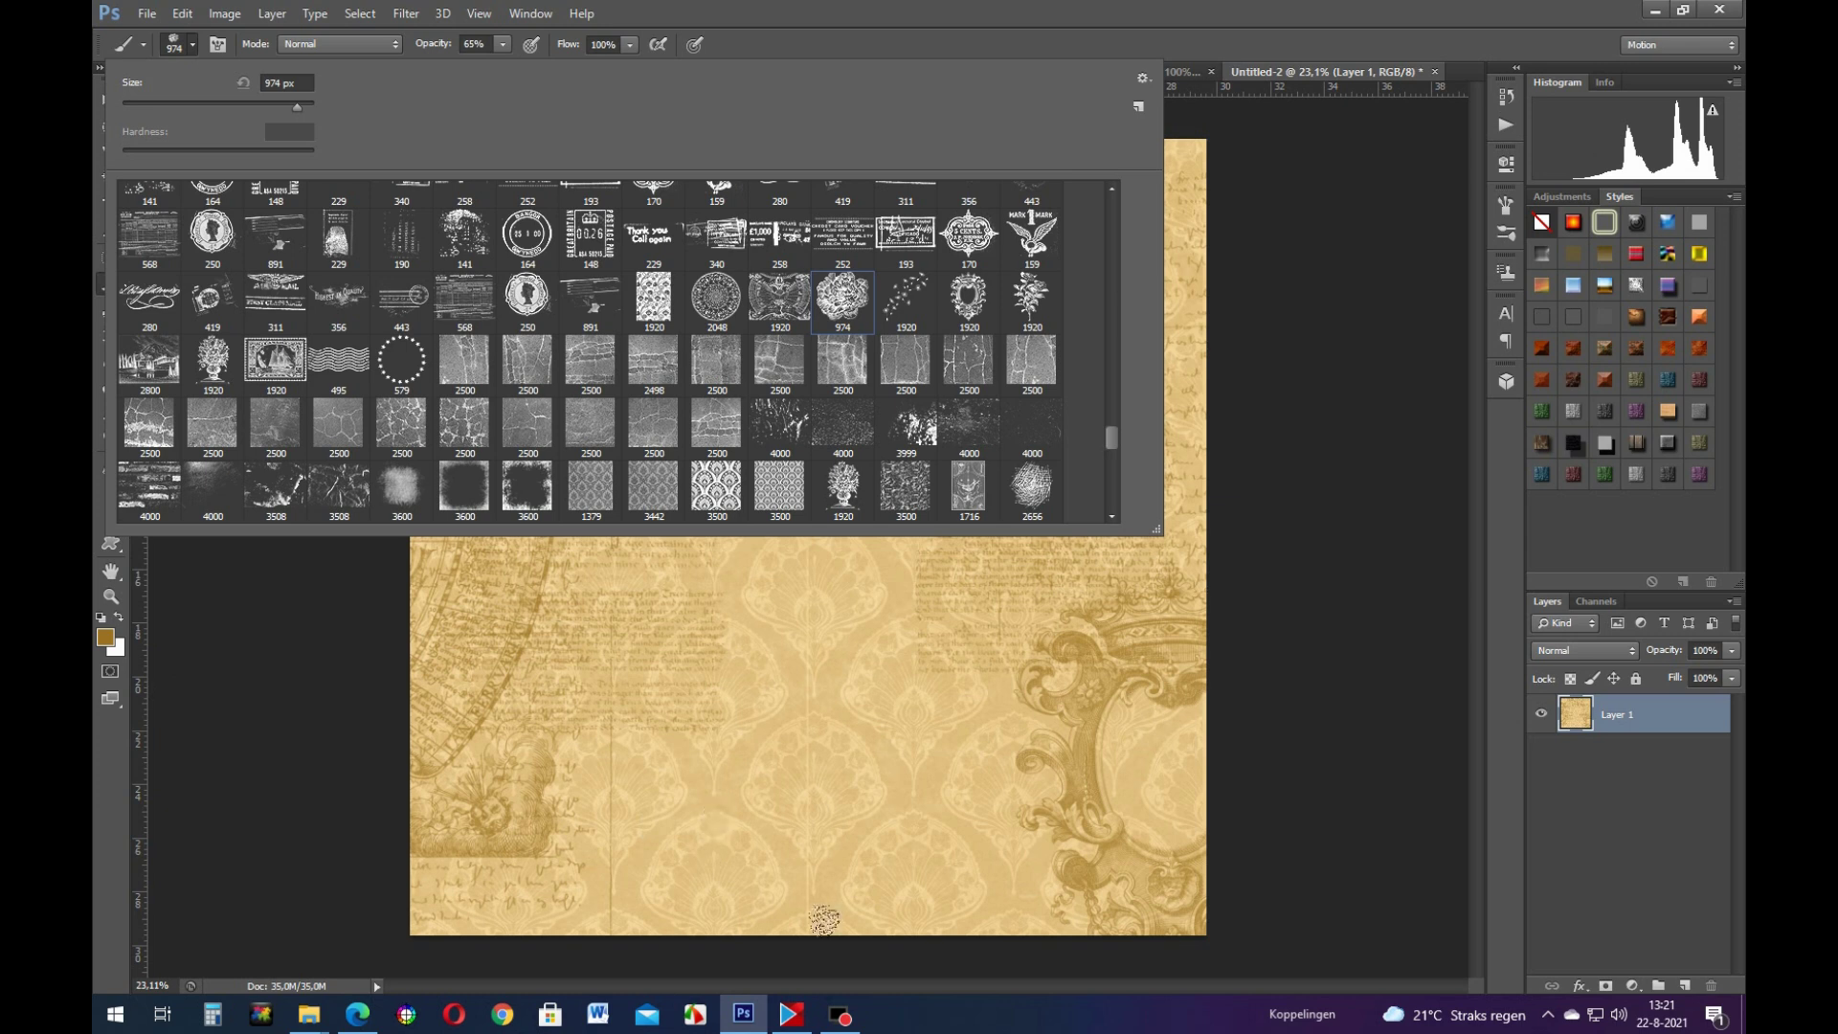
pyautogui.click(794, 875)
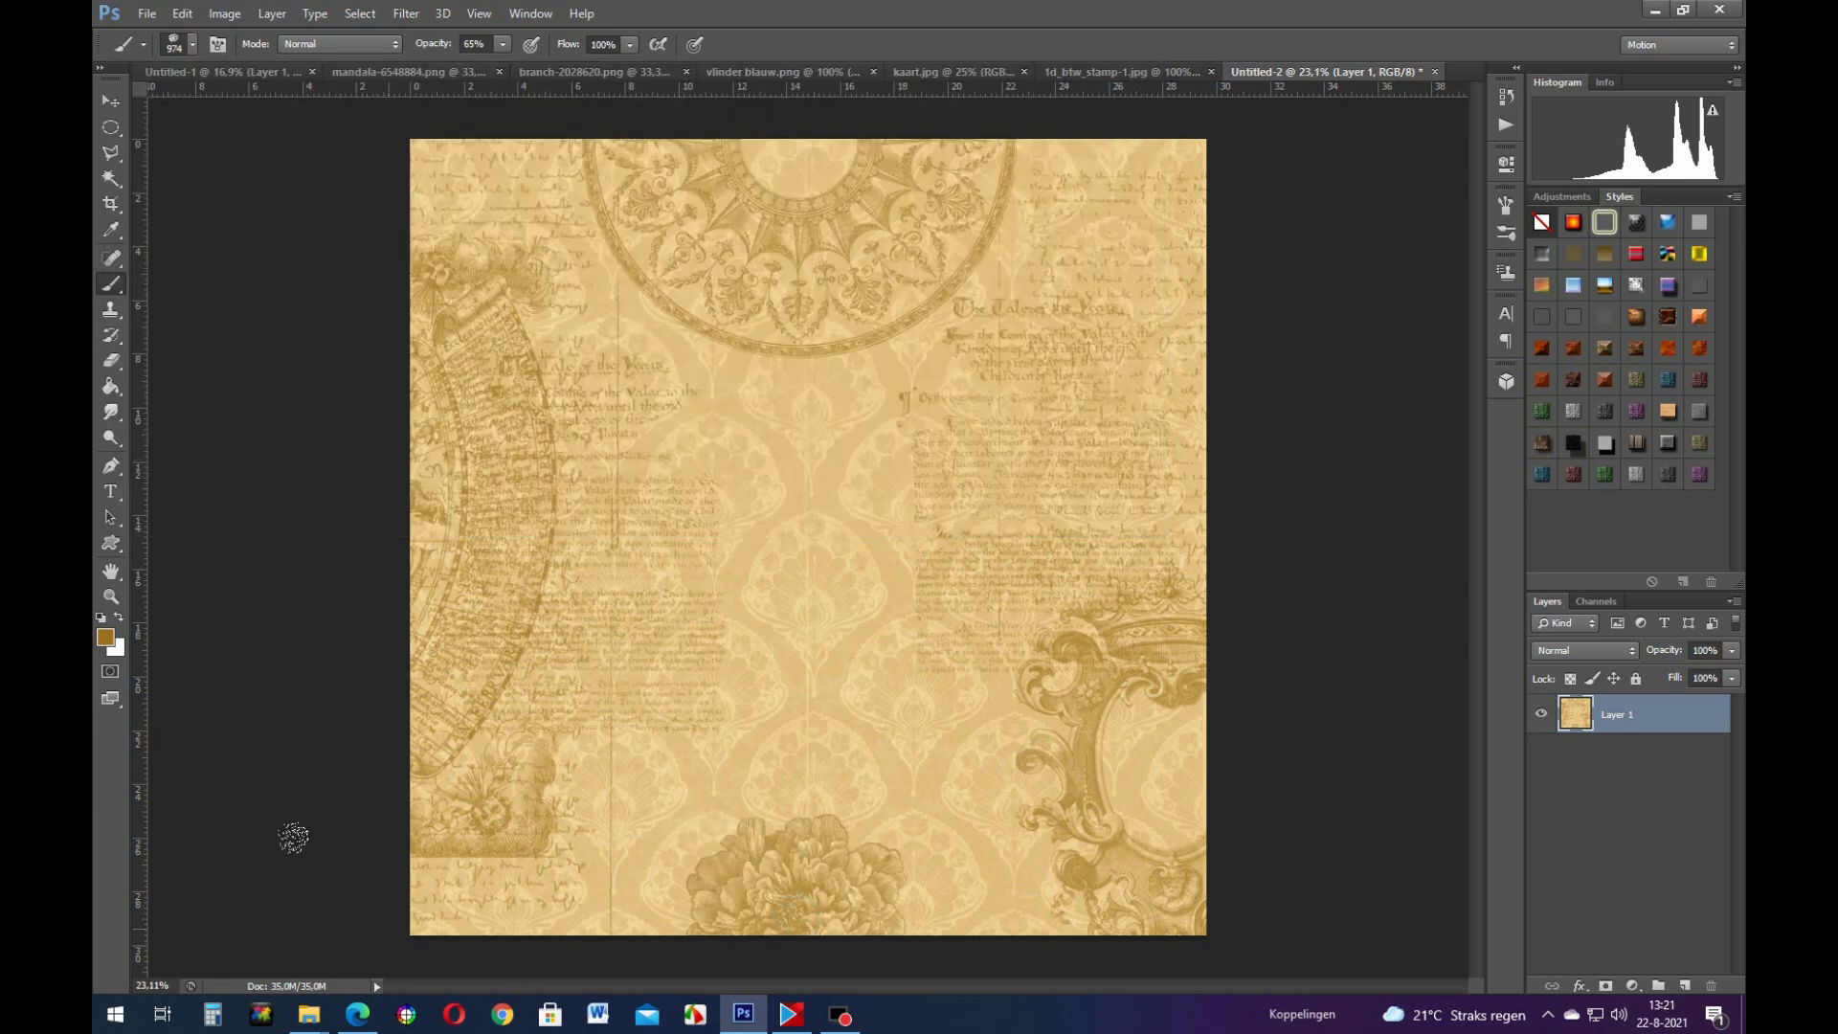
pyautogui.click(438, 879)
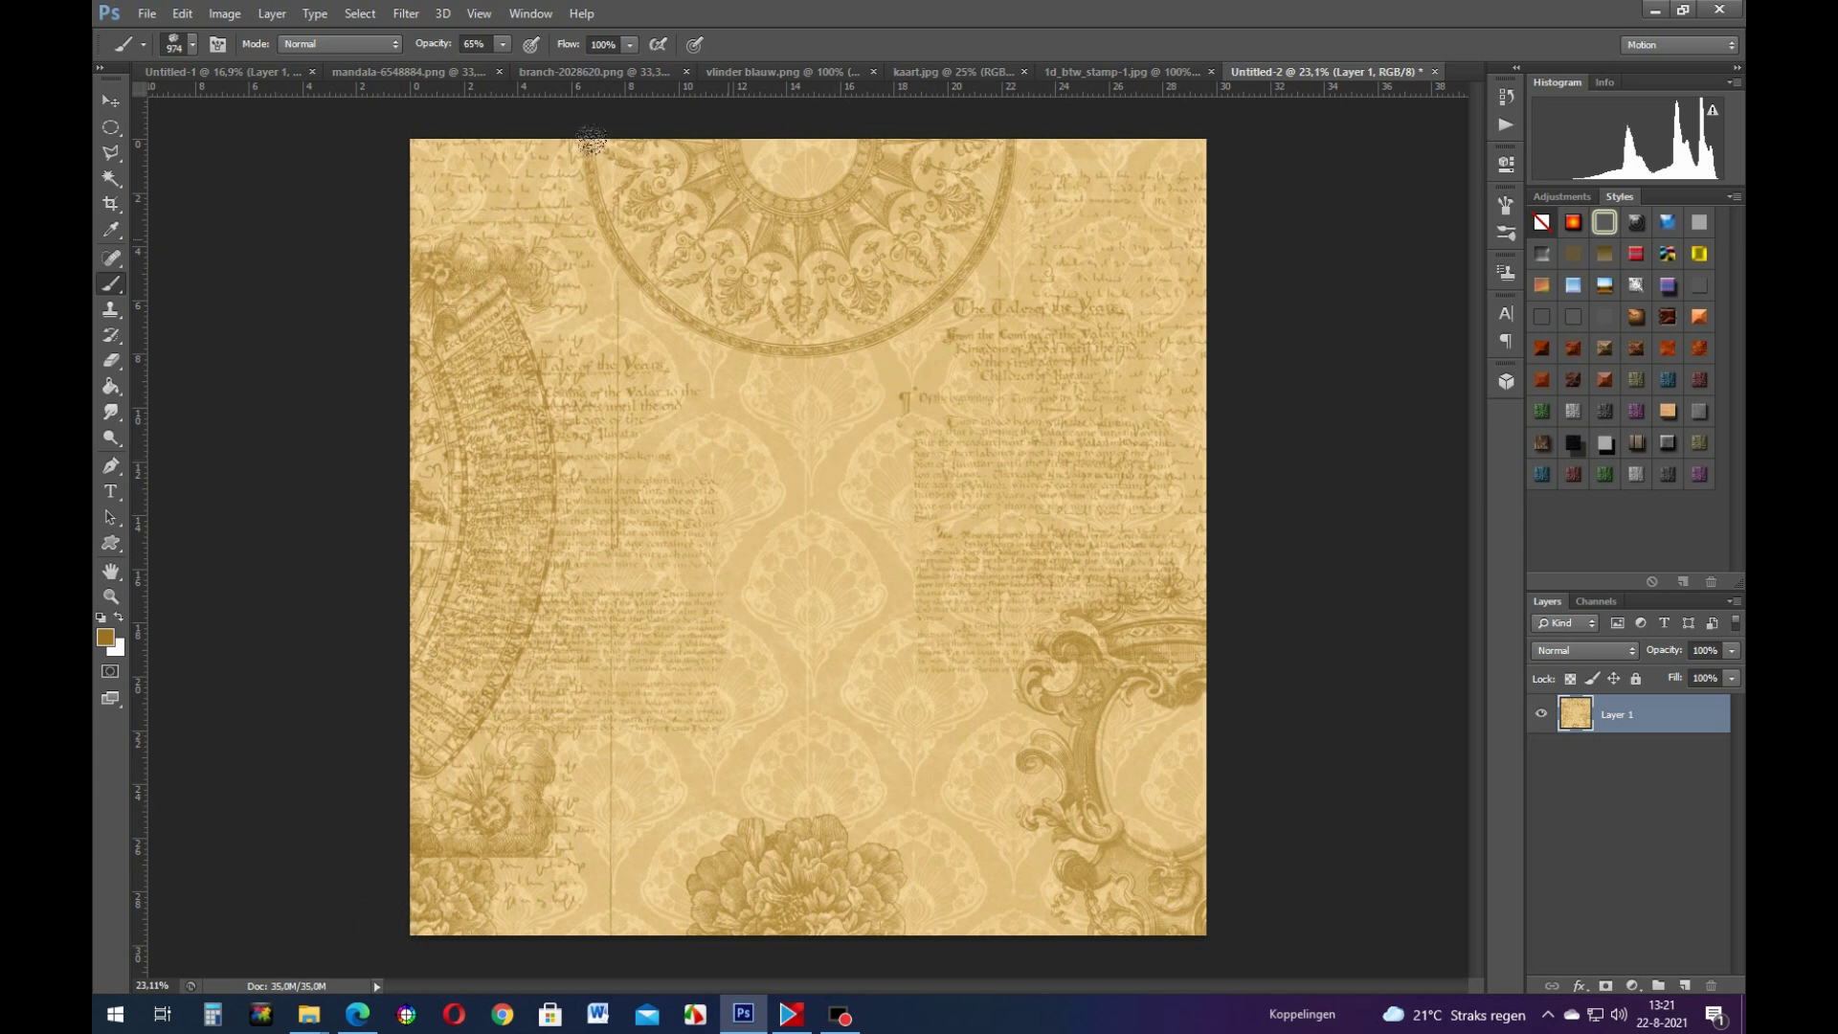
pyautogui.click(481, 162)
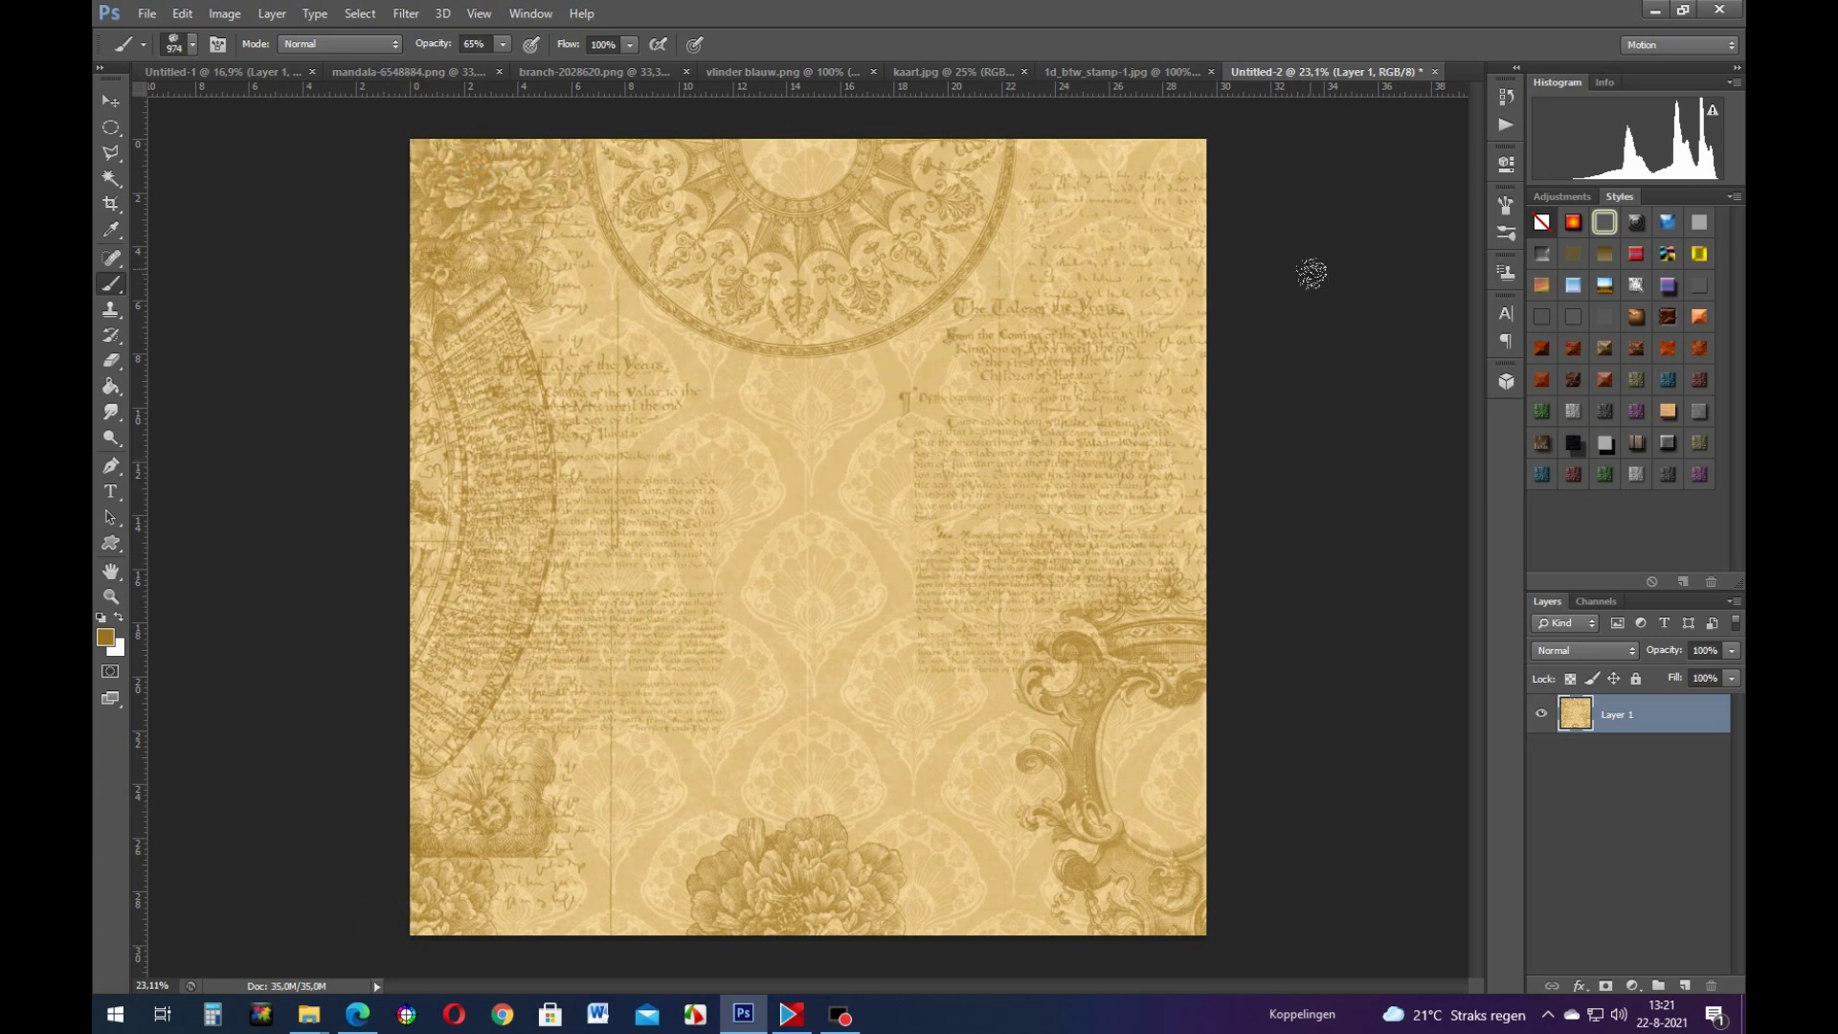
pyautogui.click(1204, 191)
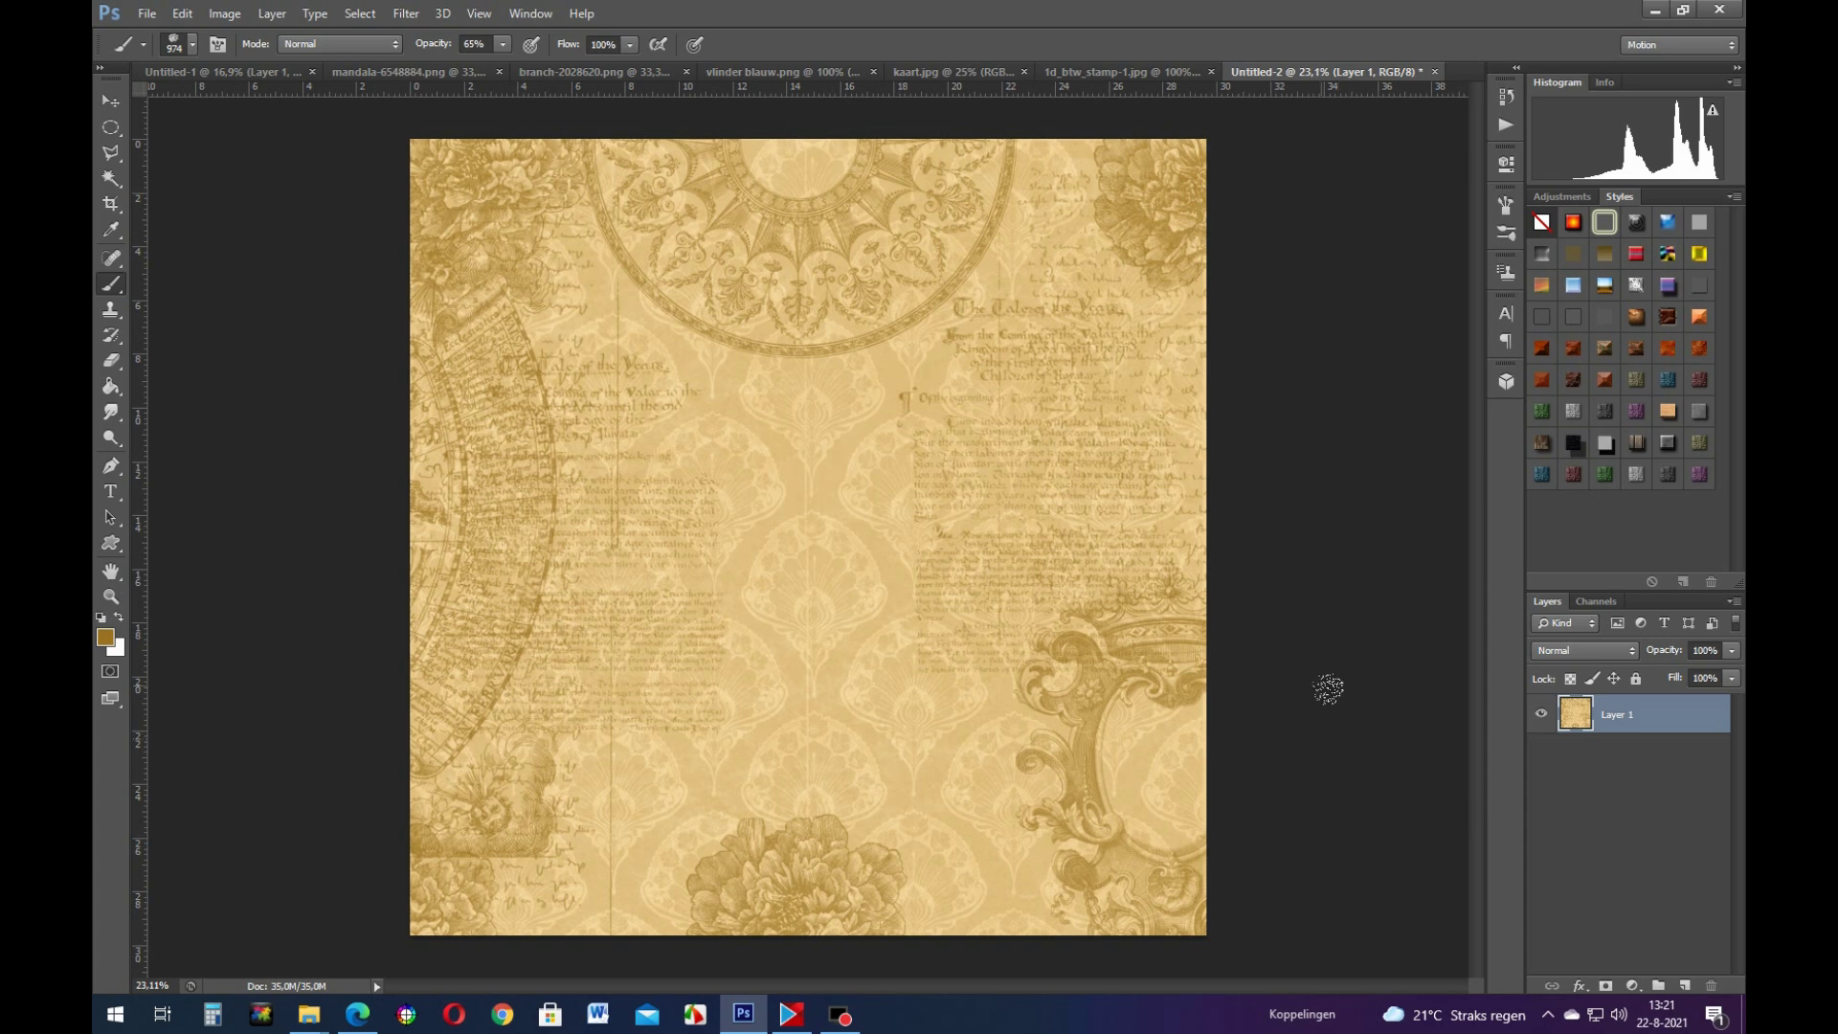
pyautogui.click(1182, 449)
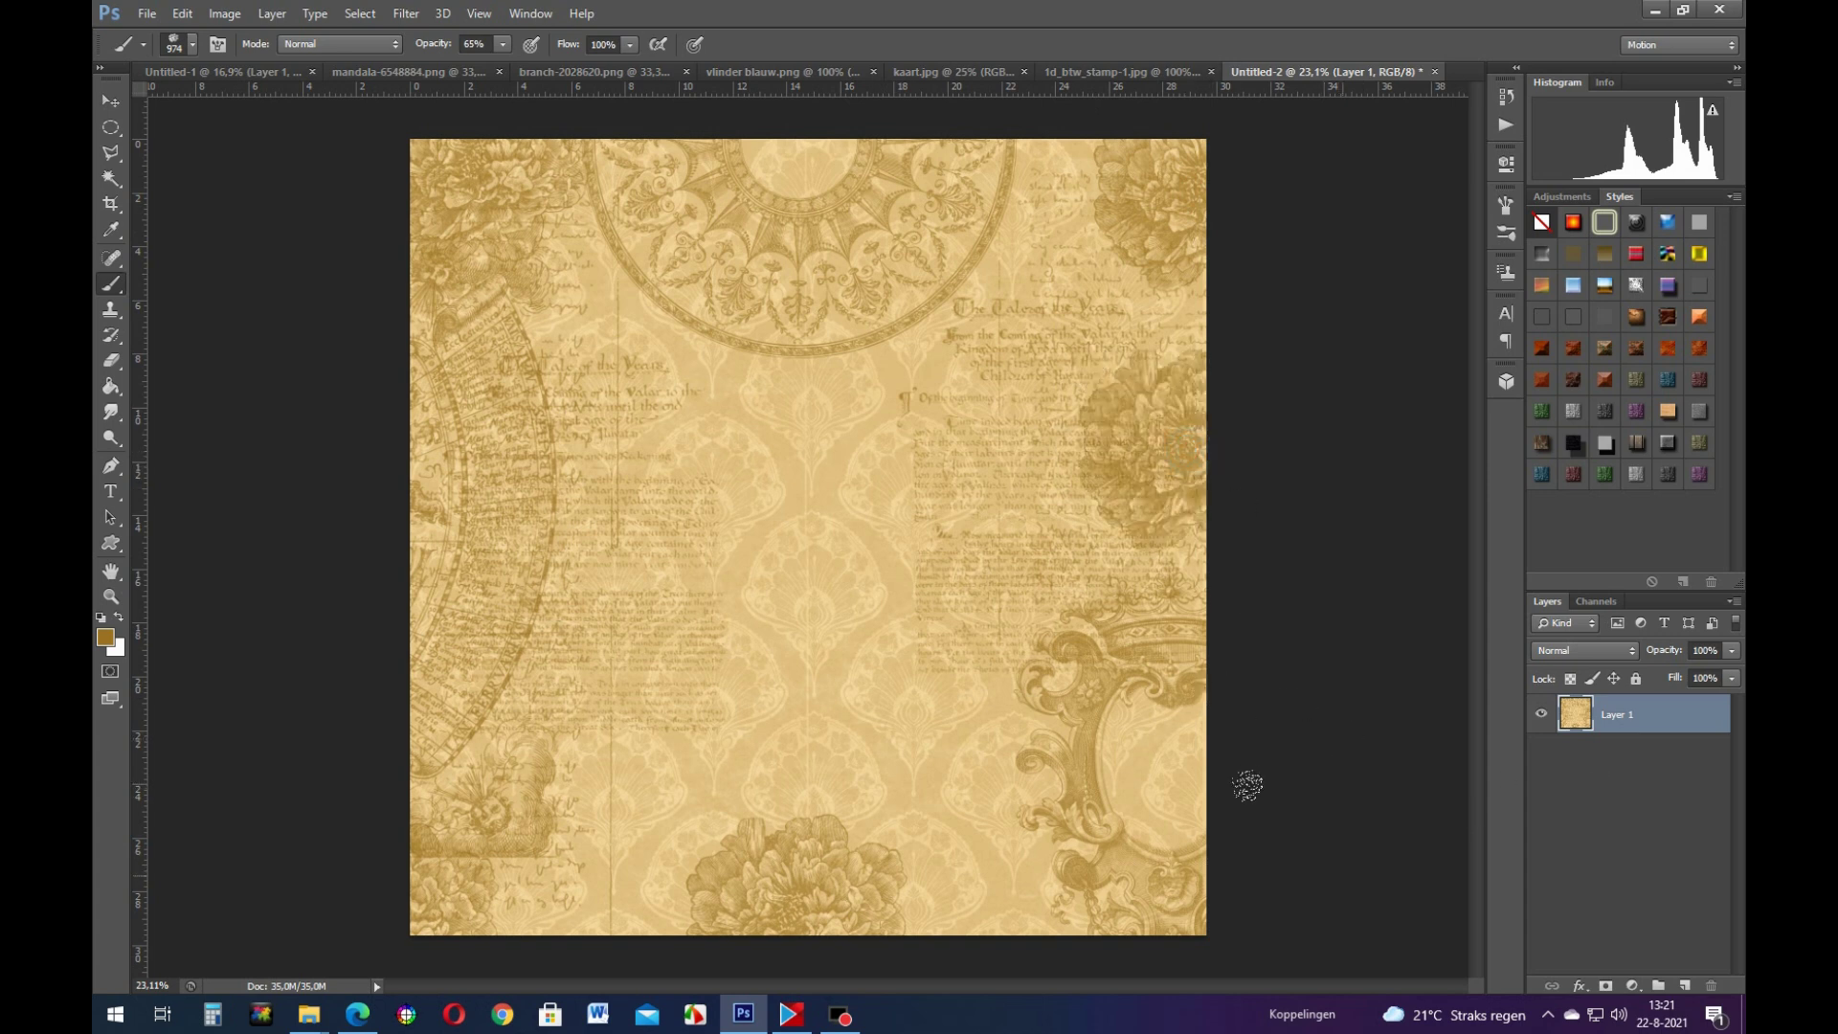
# Step: Copy the selected blue butterfly from the vlinder blauw.png document
pyautogui.click(724, 72)
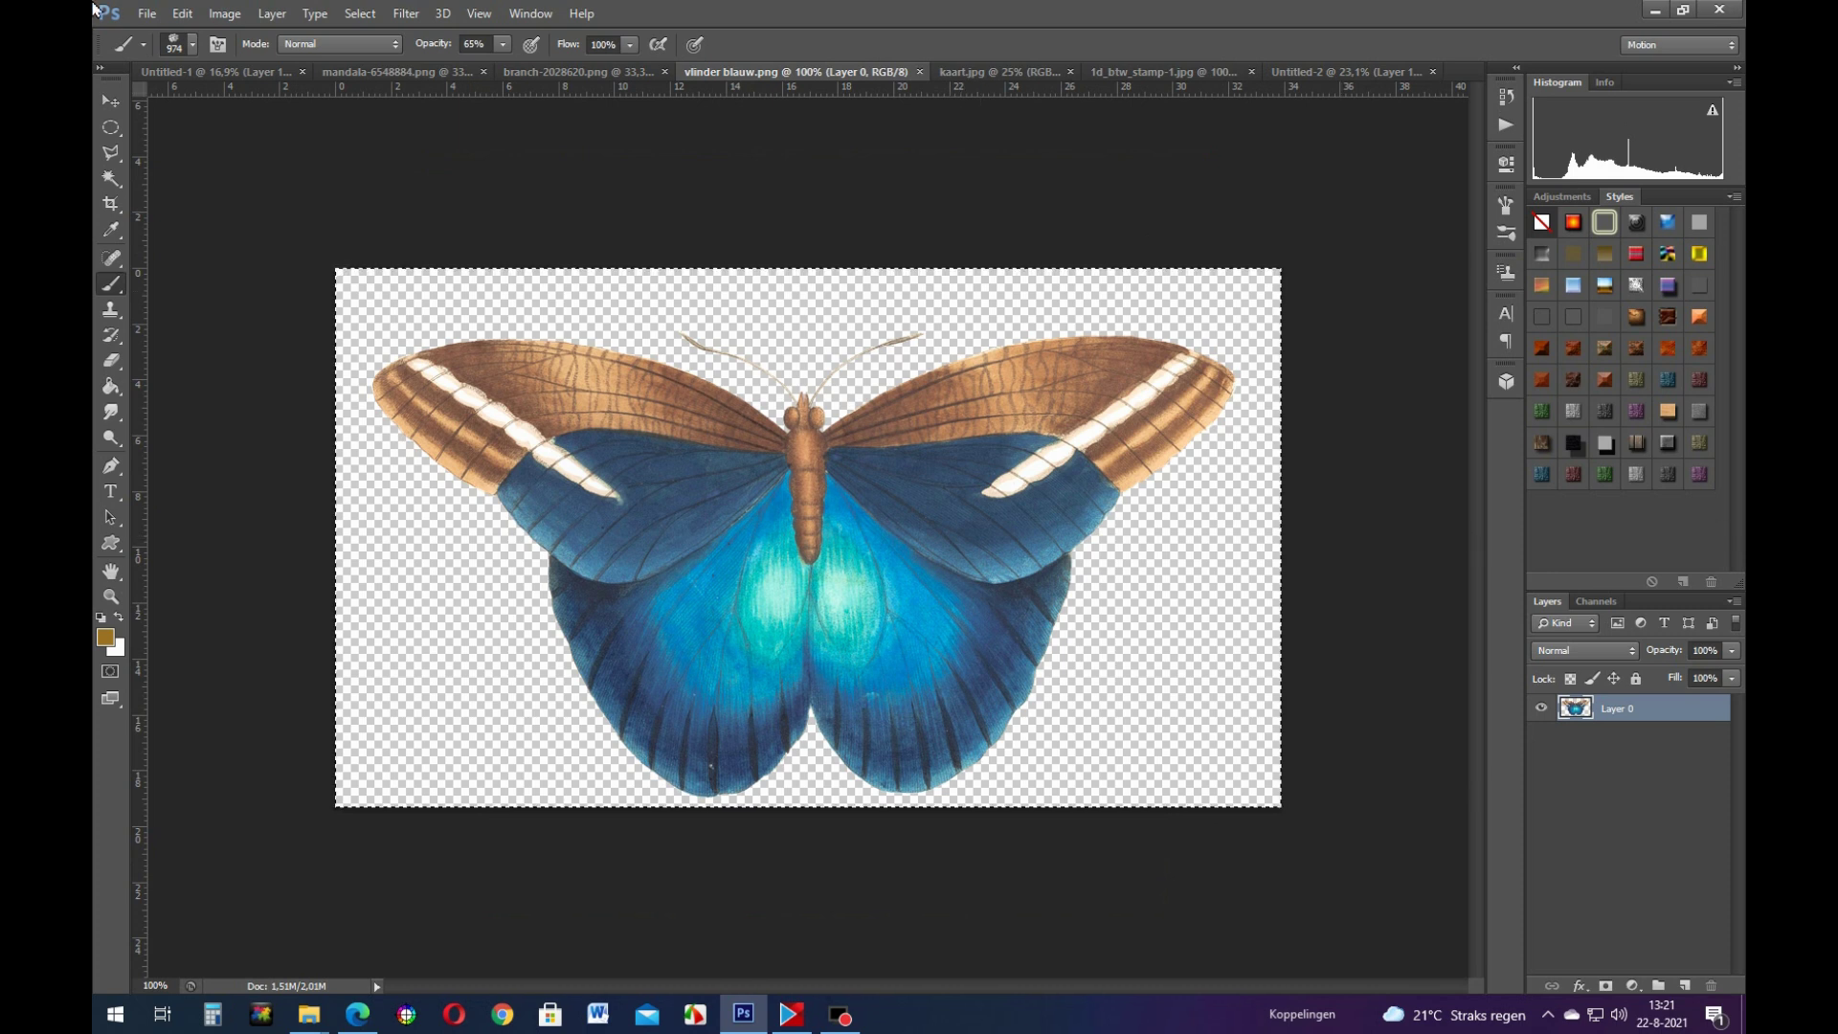
pyautogui.click(183, 14)
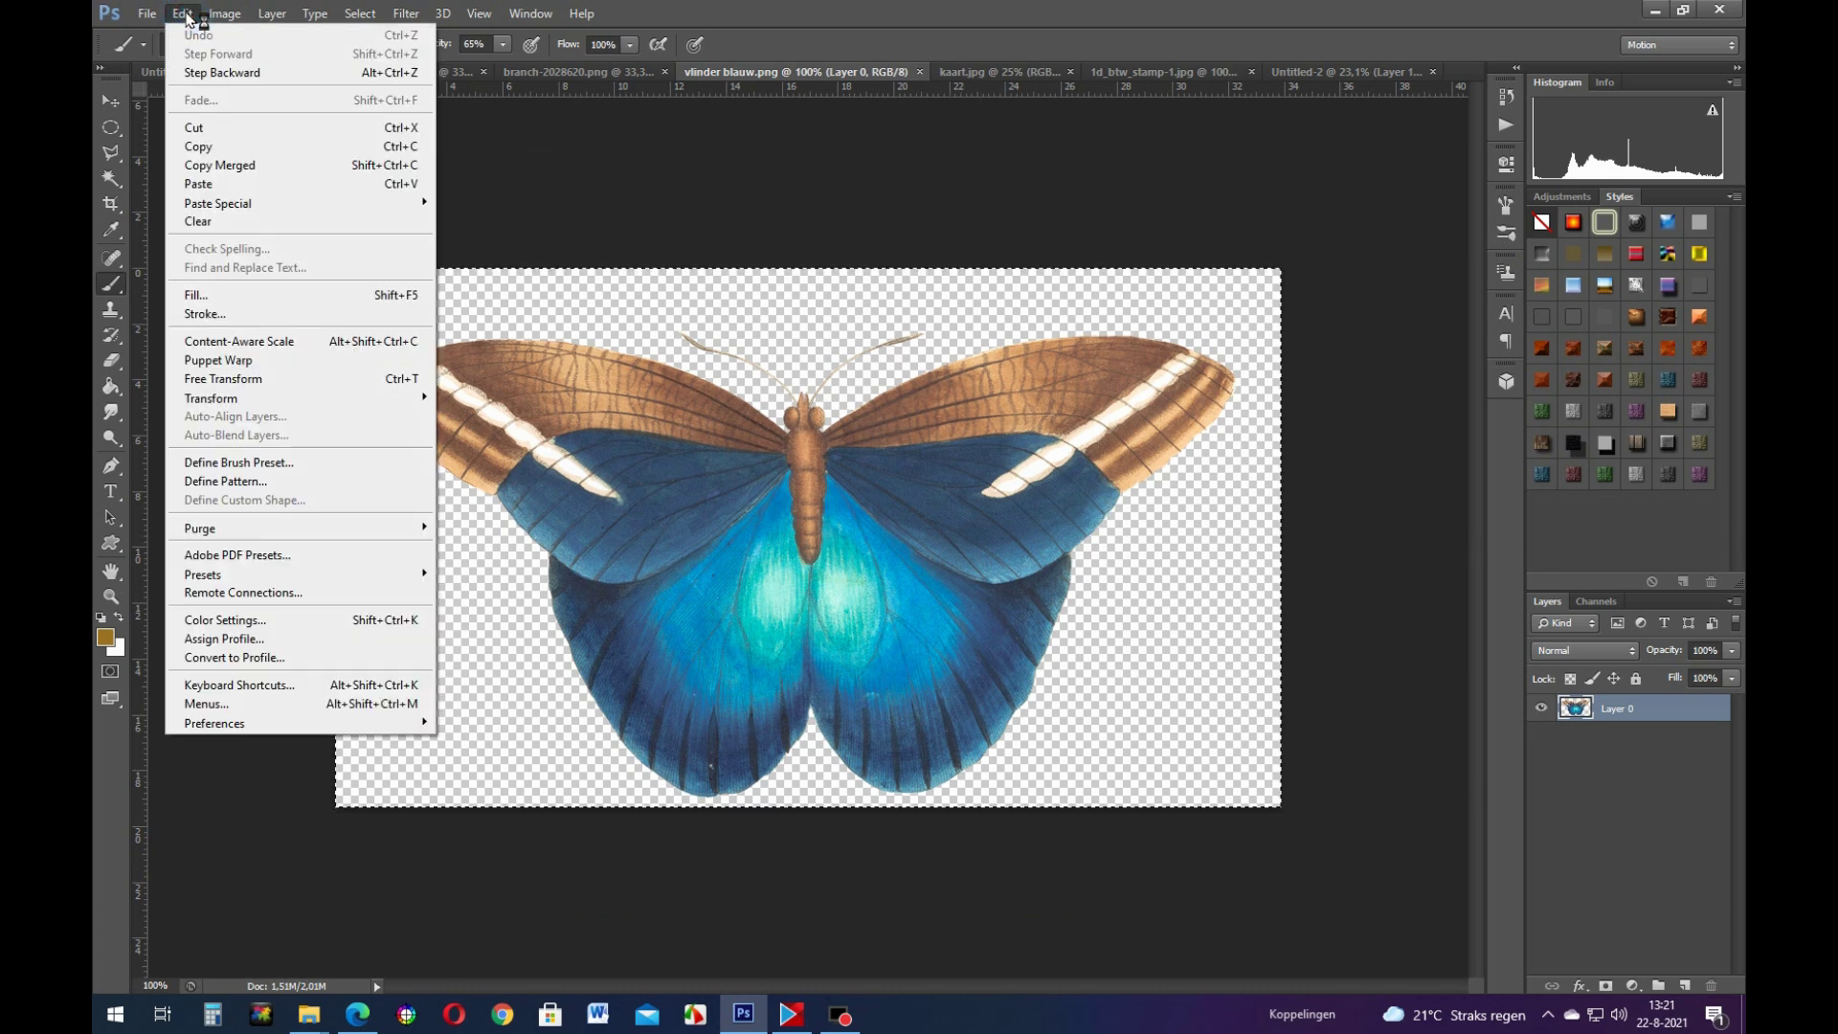
pyautogui.click(225, 13)
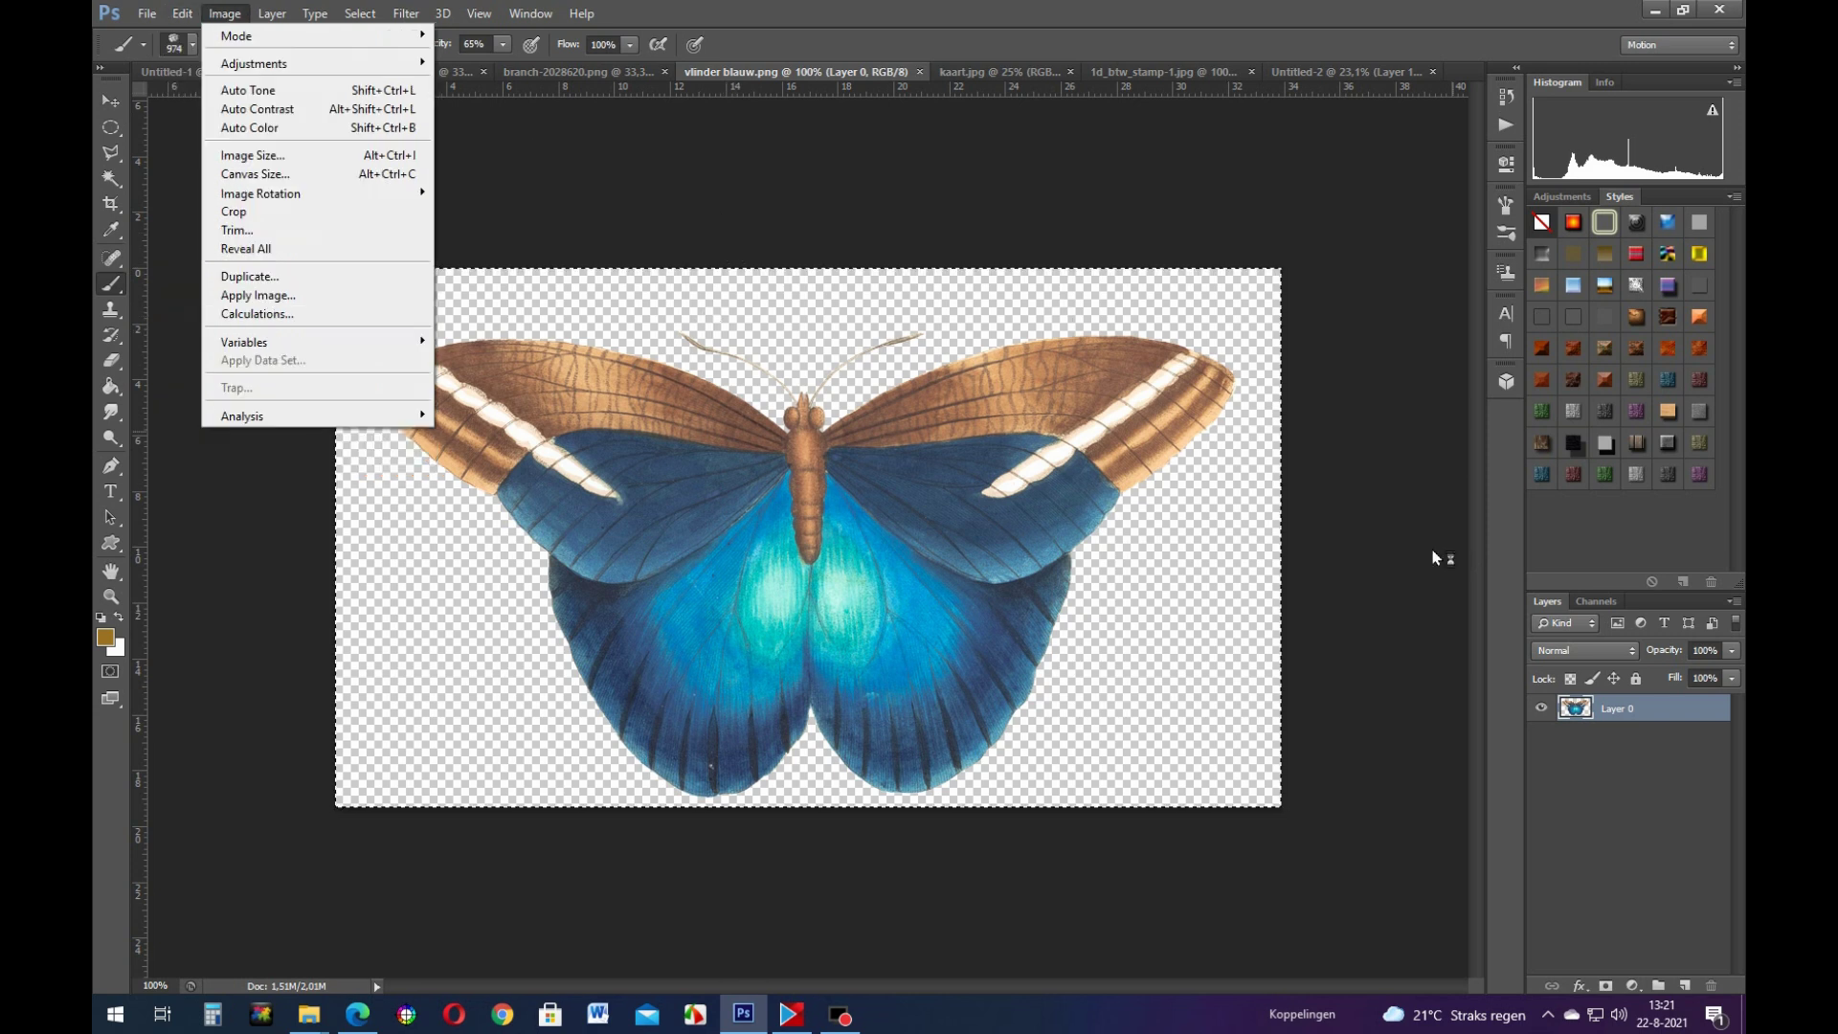
pyautogui.click(259, 232)
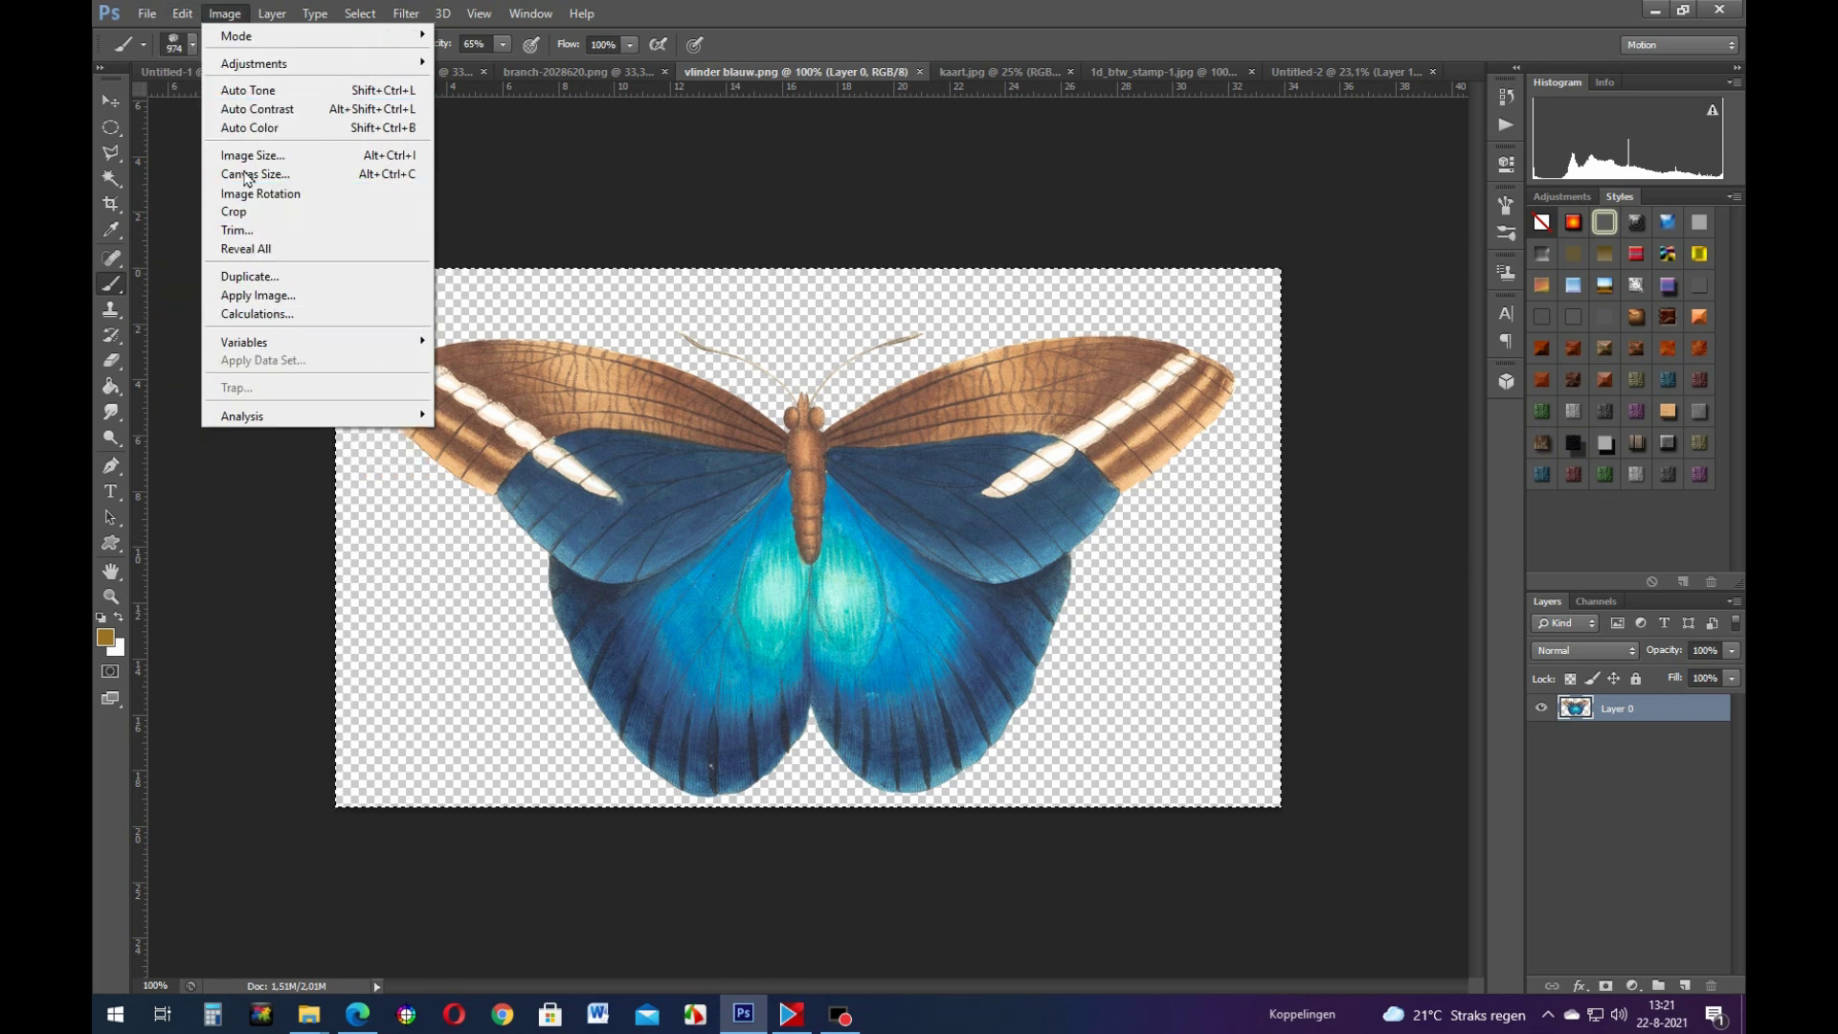
pyautogui.click(183, 13)
pyautogui.click(219, 149)
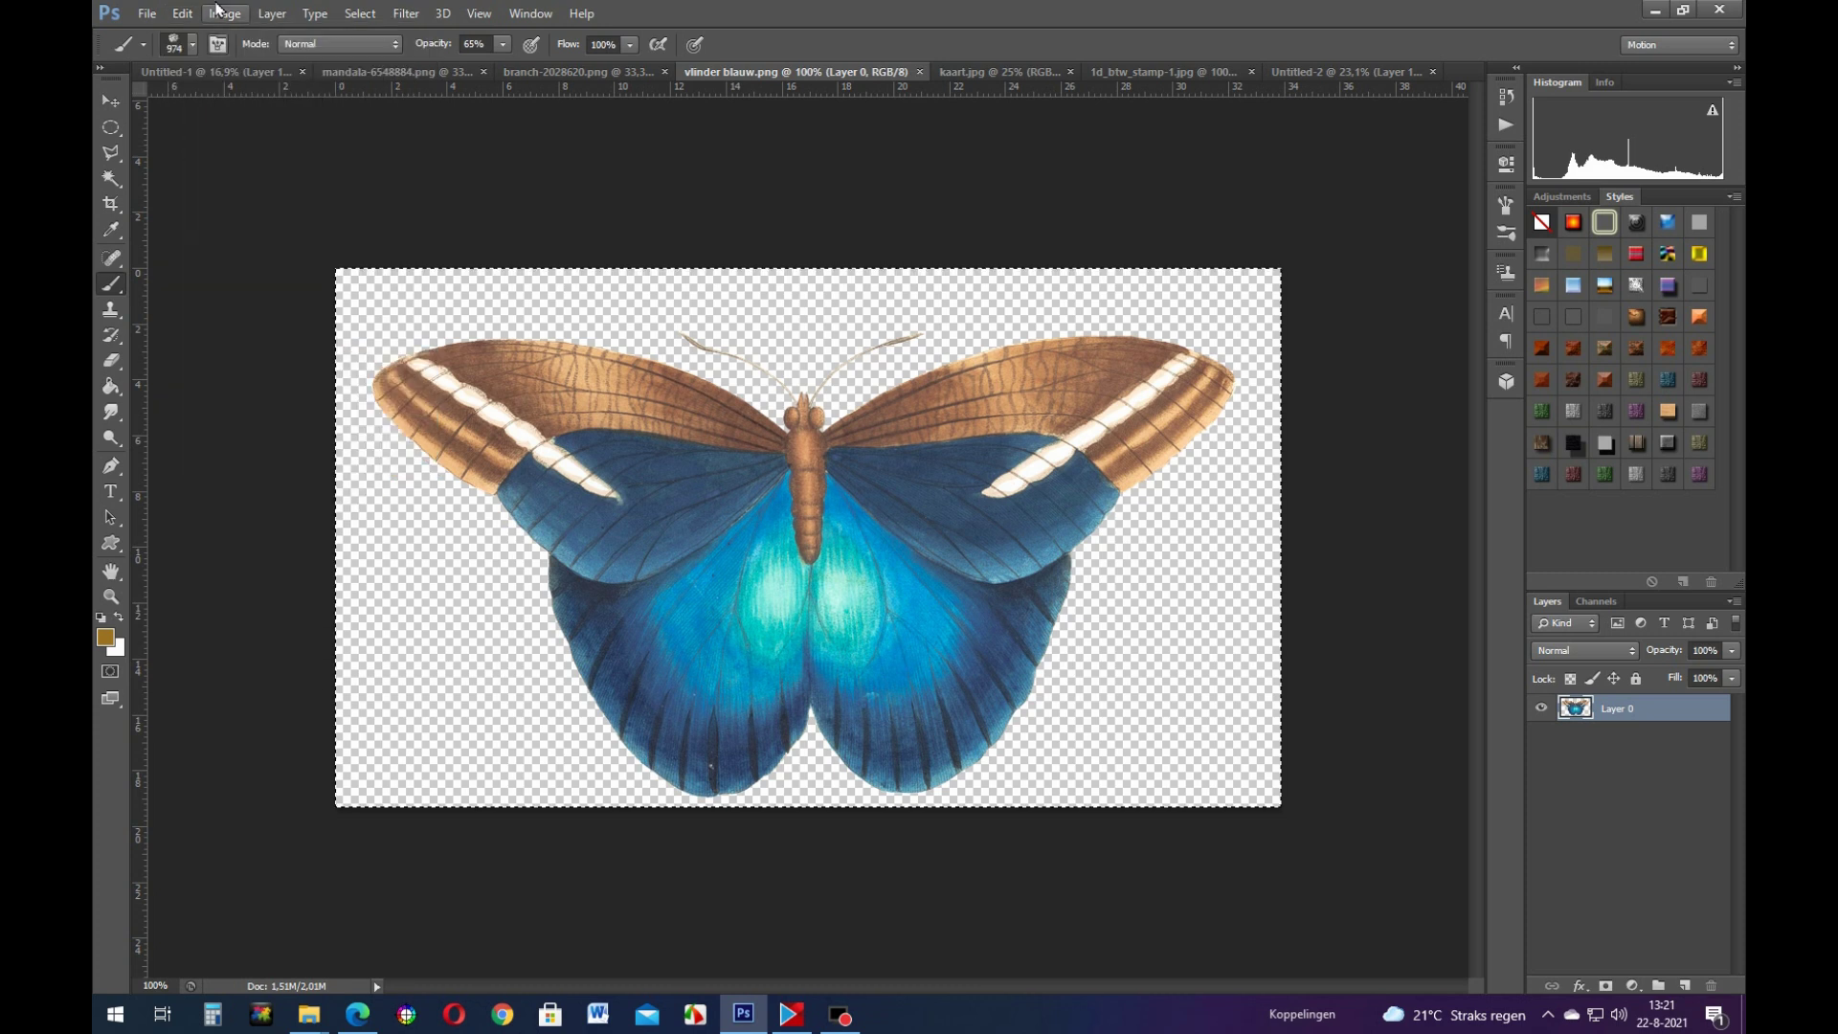
# Step: Paste the copied butterfly into the Untitled-2 background document as a new layer
pyautogui.click(165, 71)
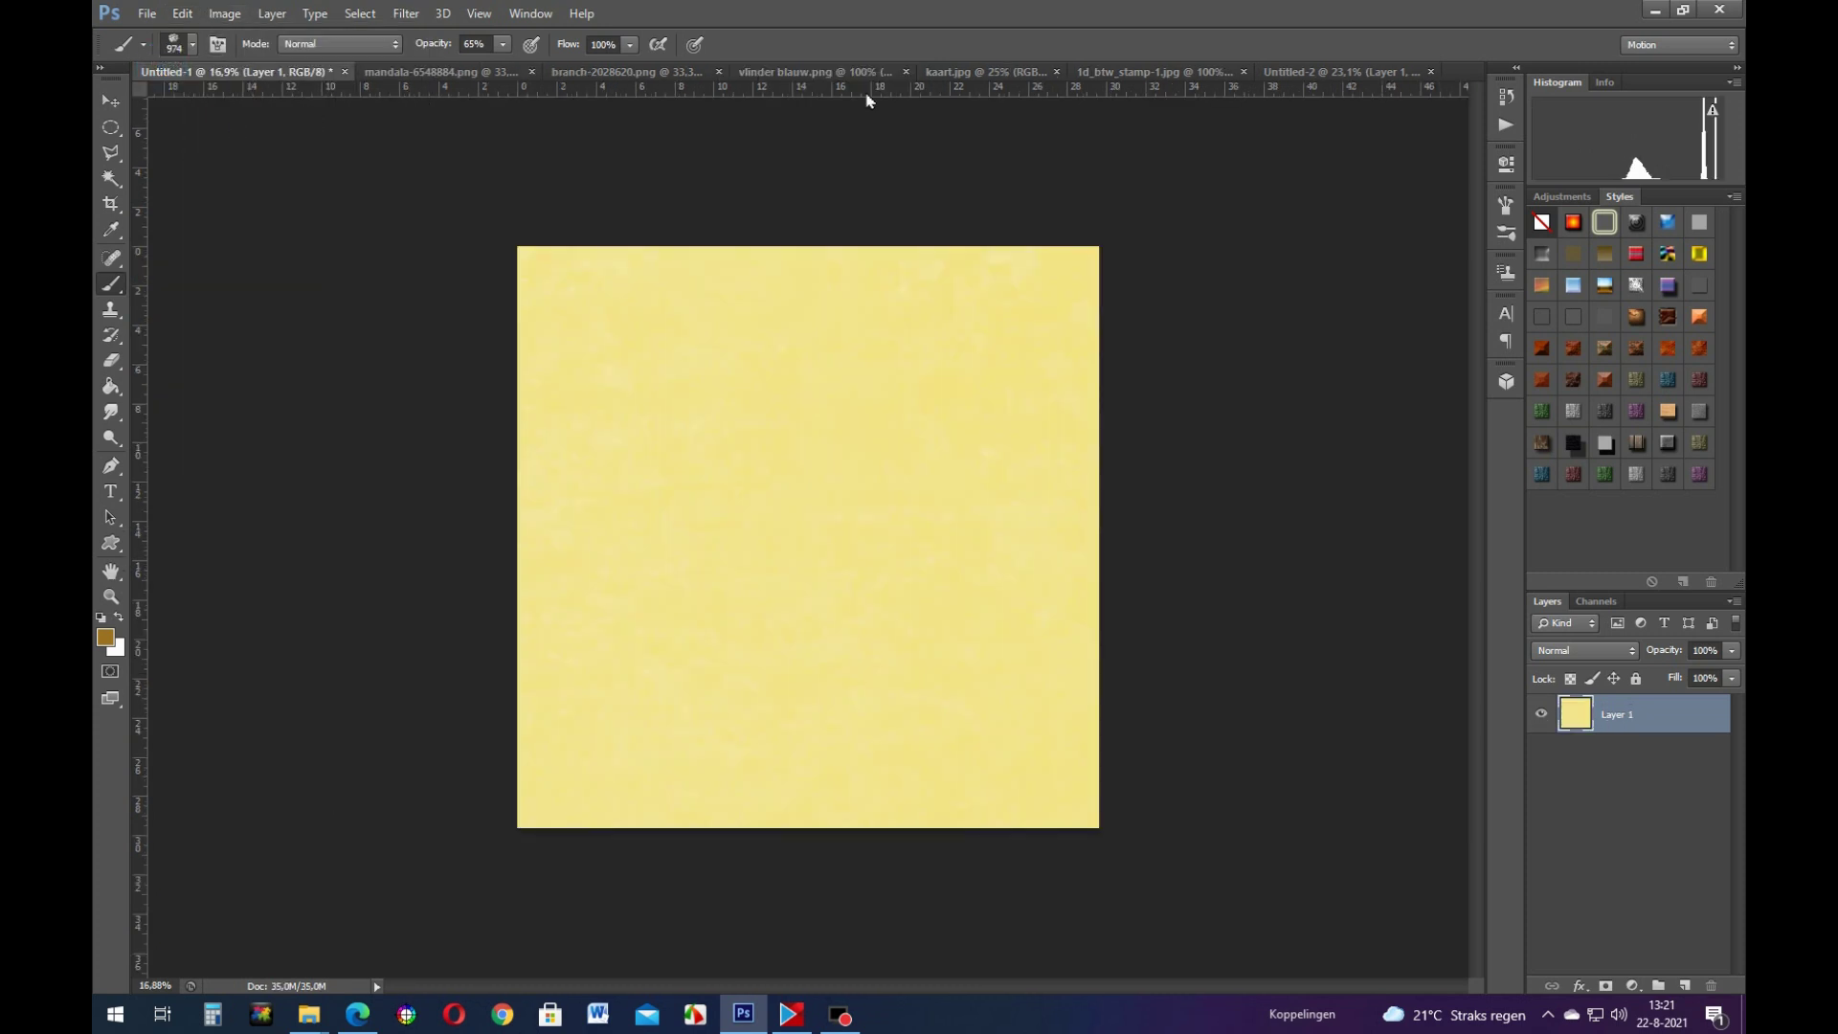
pyautogui.click(1190, 73)
pyautogui.click(1313, 69)
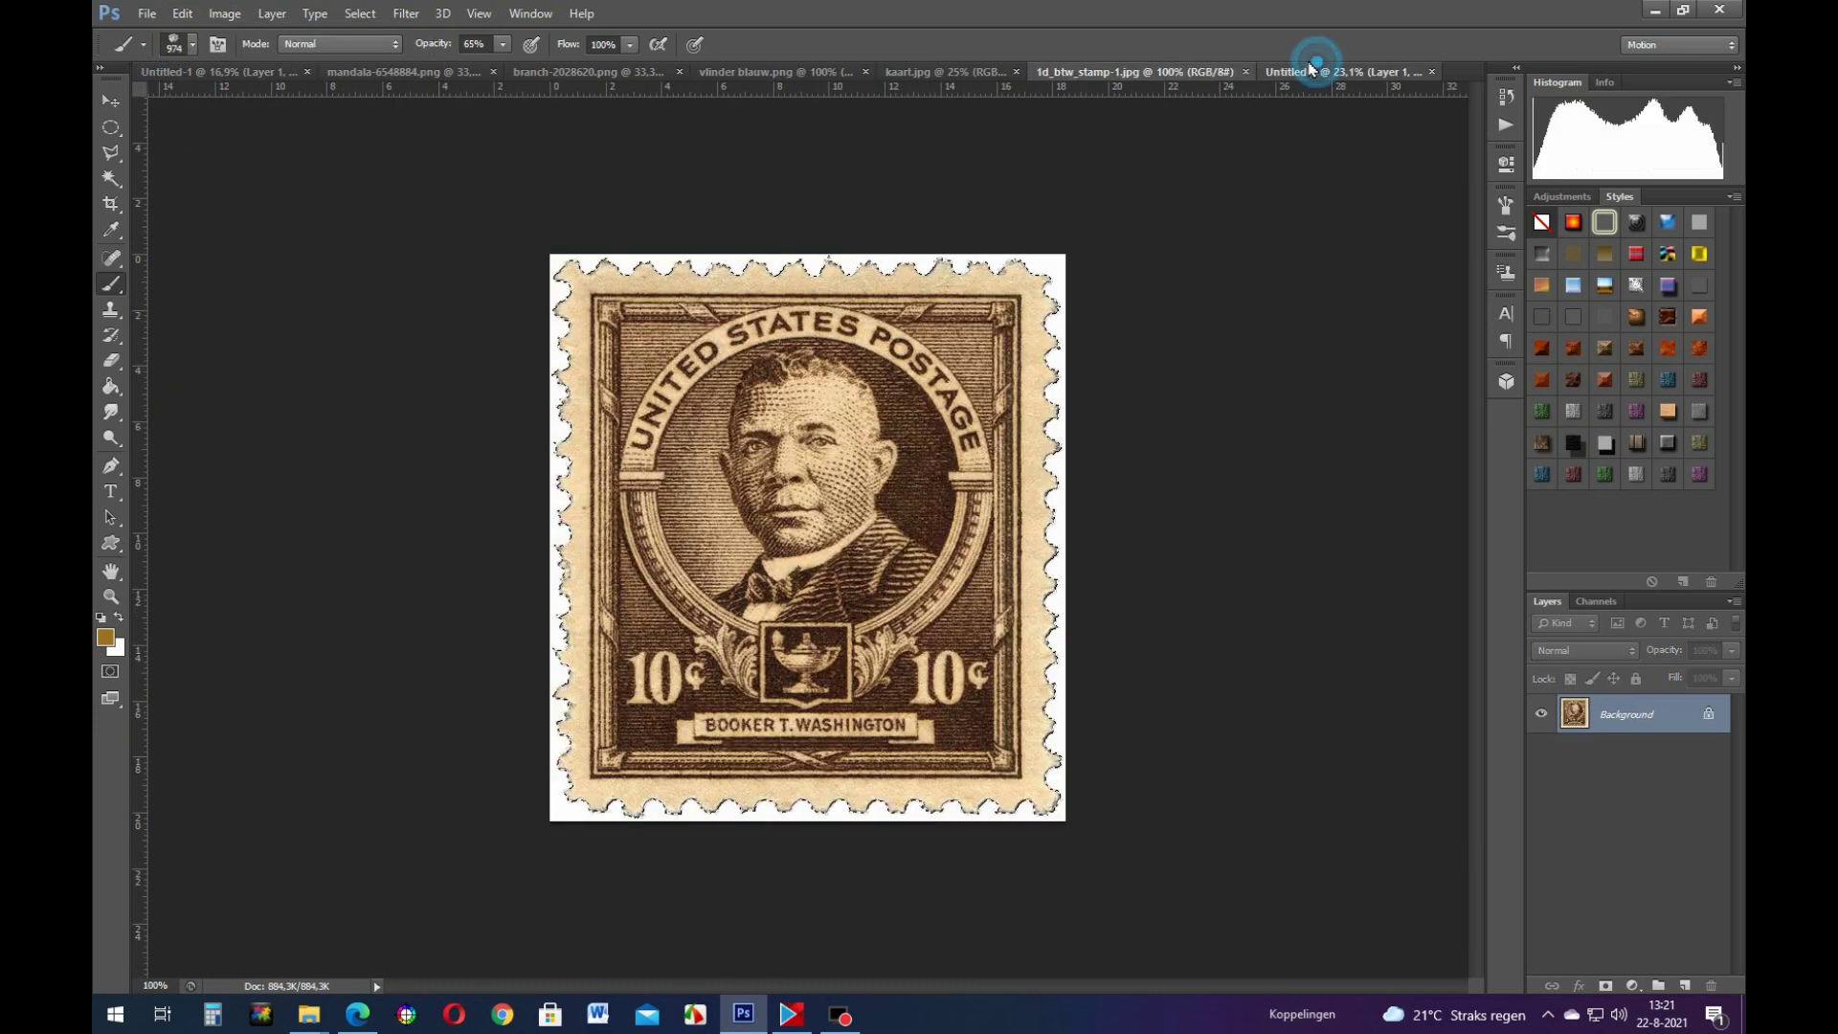
pyautogui.click(183, 13)
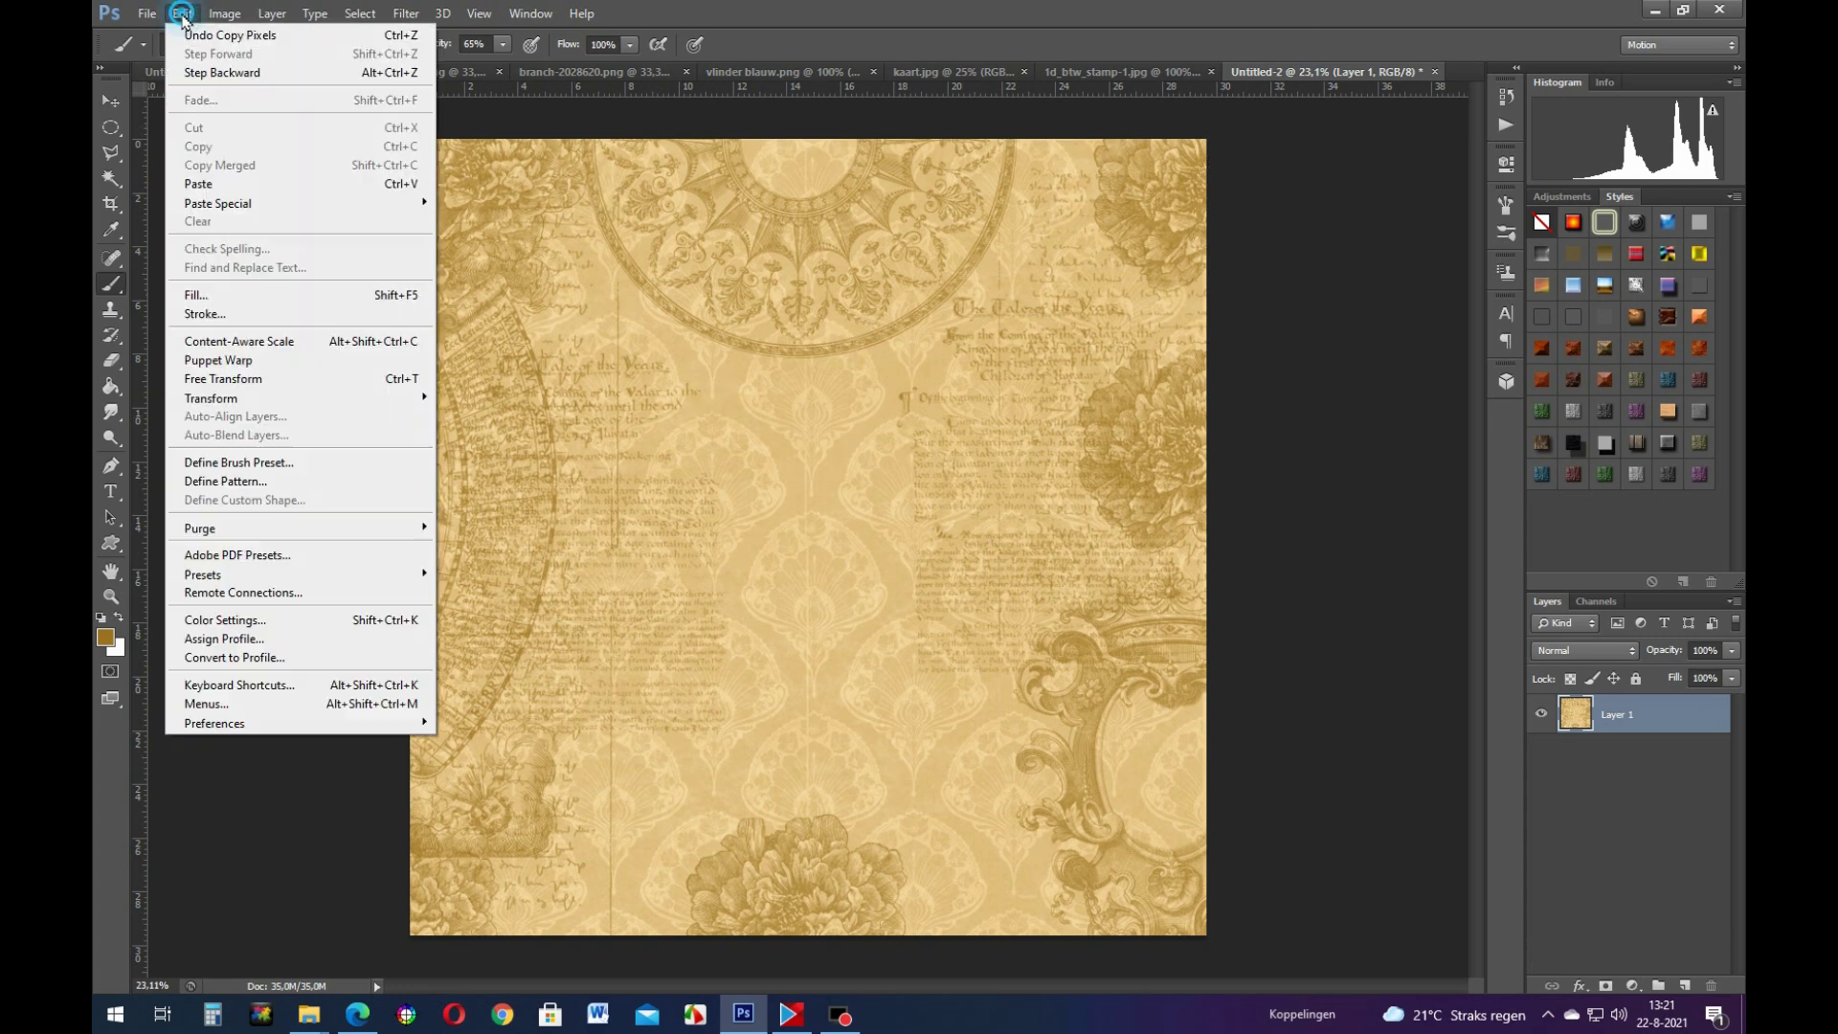
pyautogui.click(199, 184)
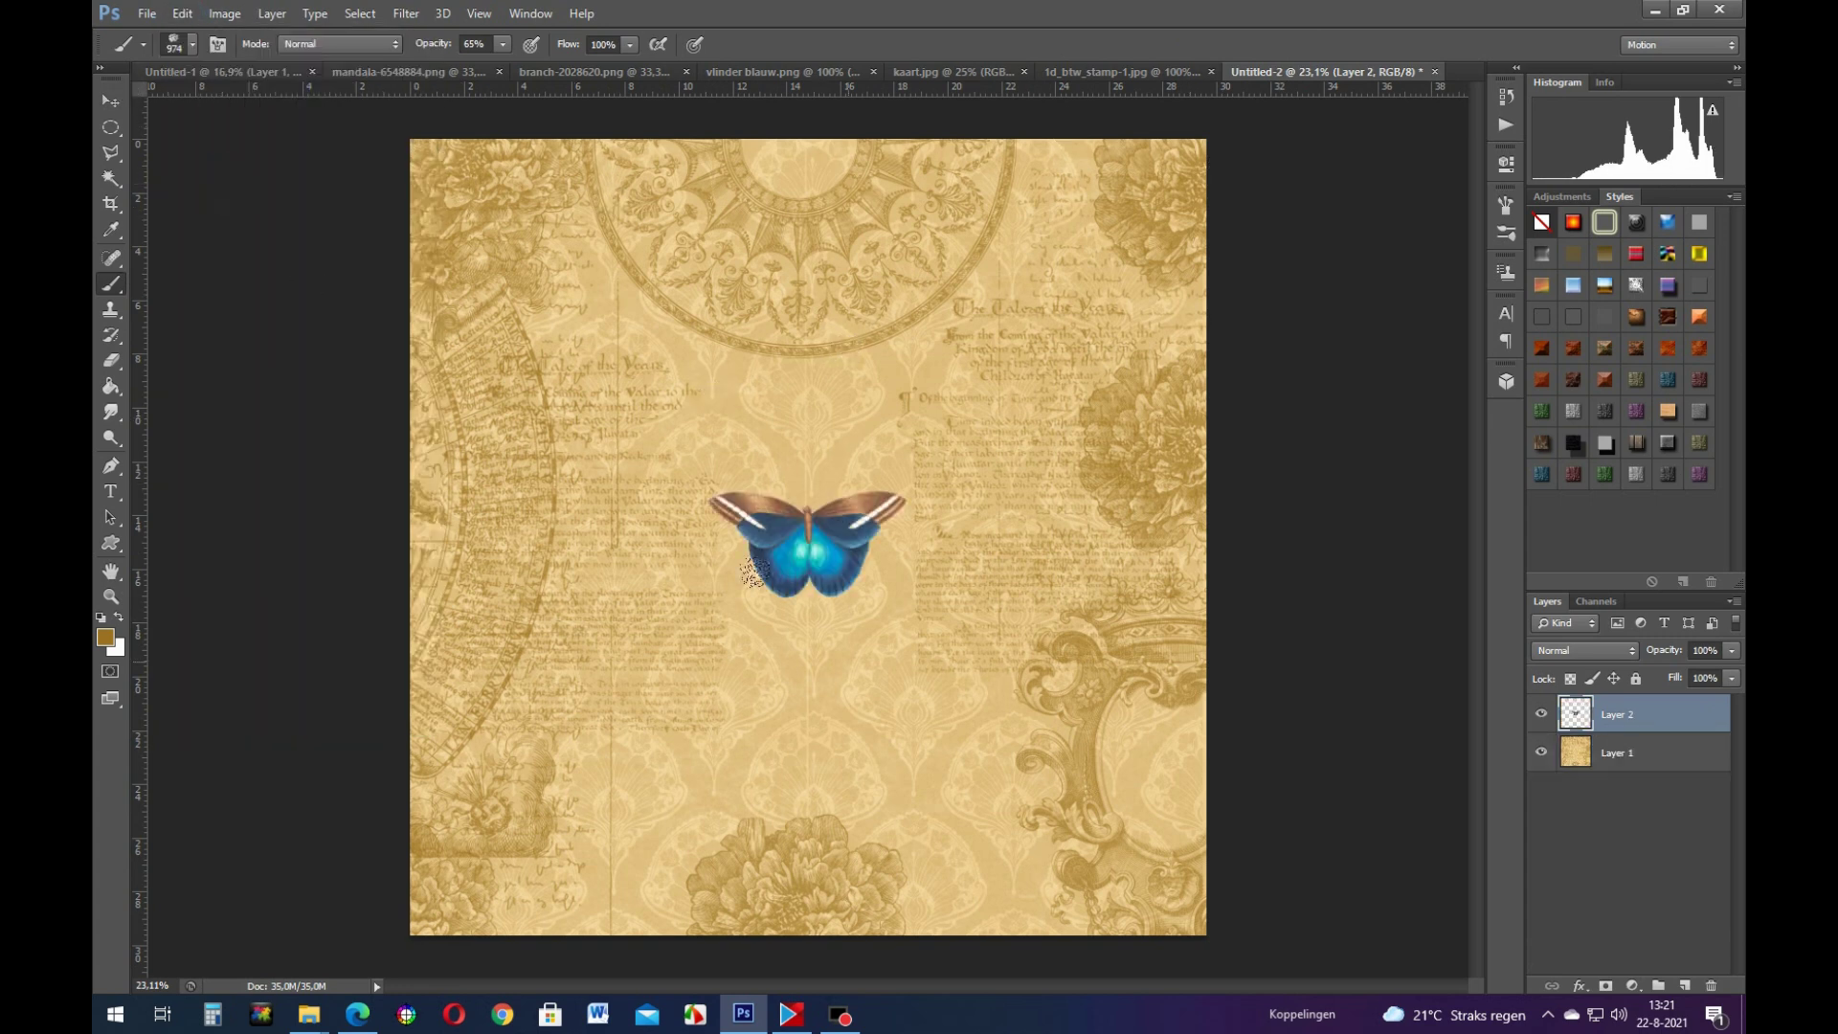
# Step: Scale the pasted butterfly to about 360% width and 352% height across the canvas, apply the transformation and nudge it slightly up and left
pyautogui.click(183, 13)
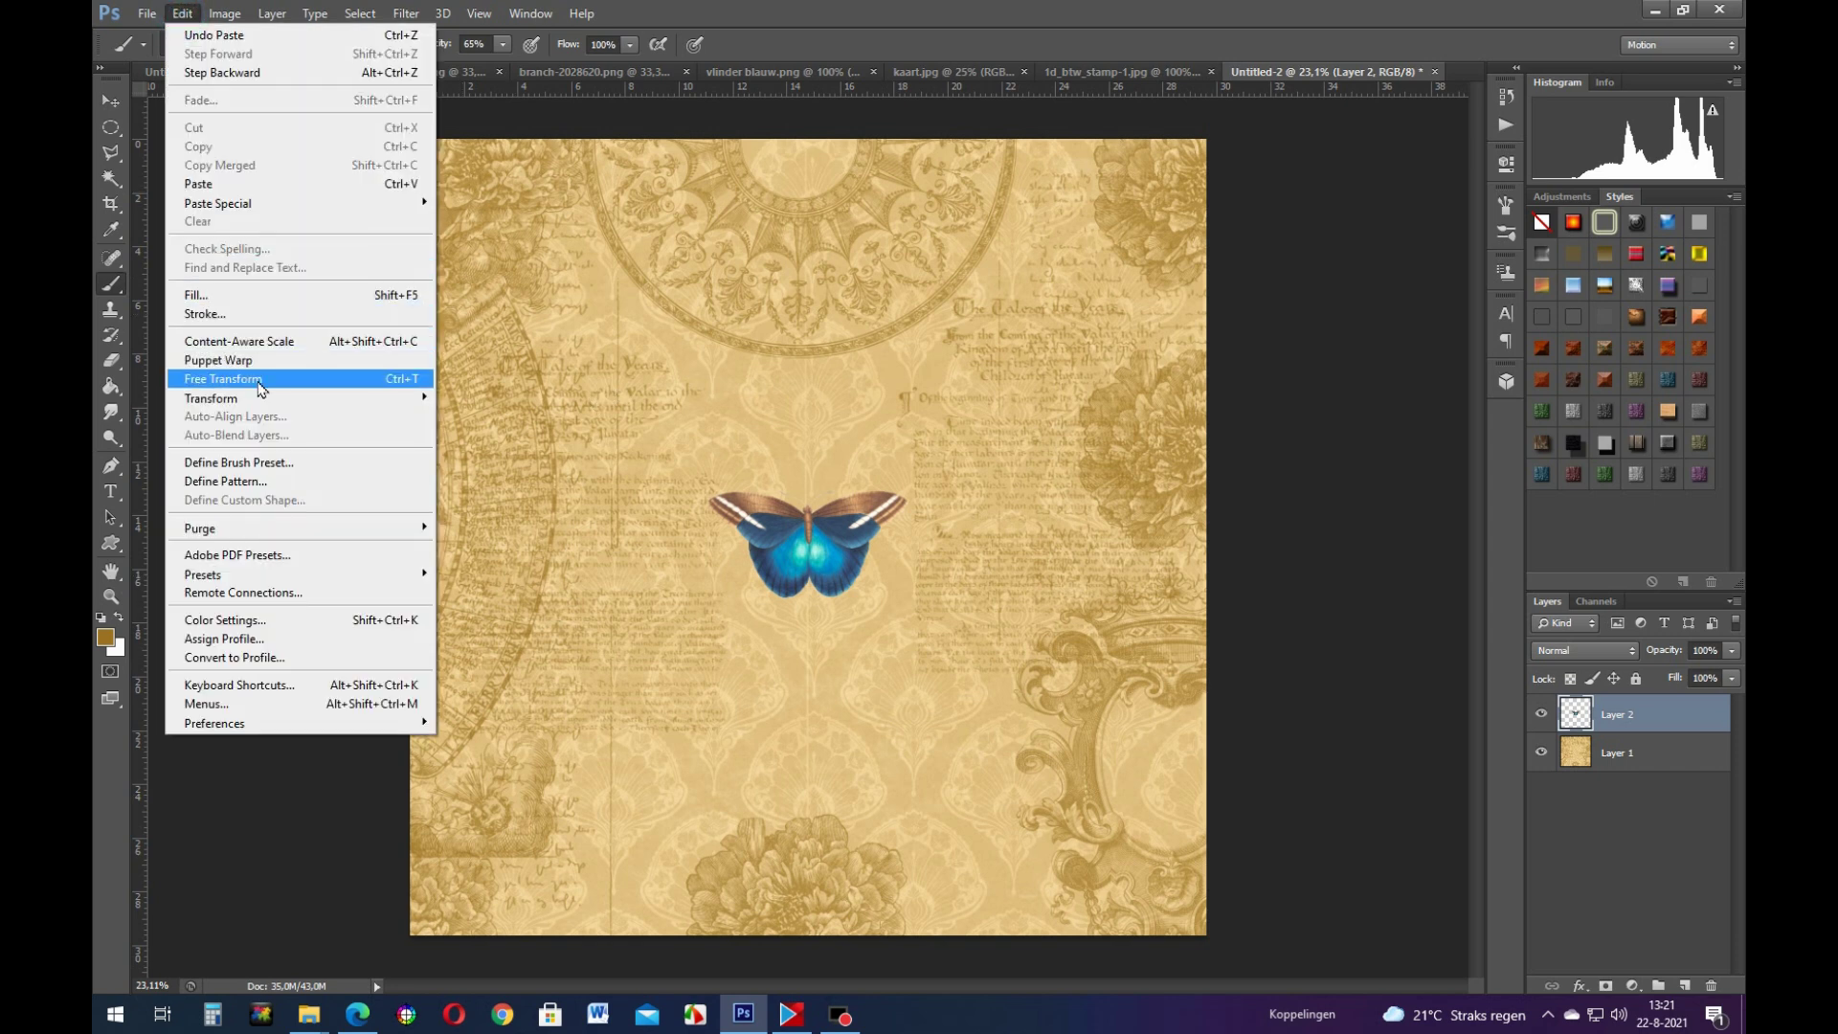
pyautogui.moveTo(312, 400)
pyautogui.click(522, 421)
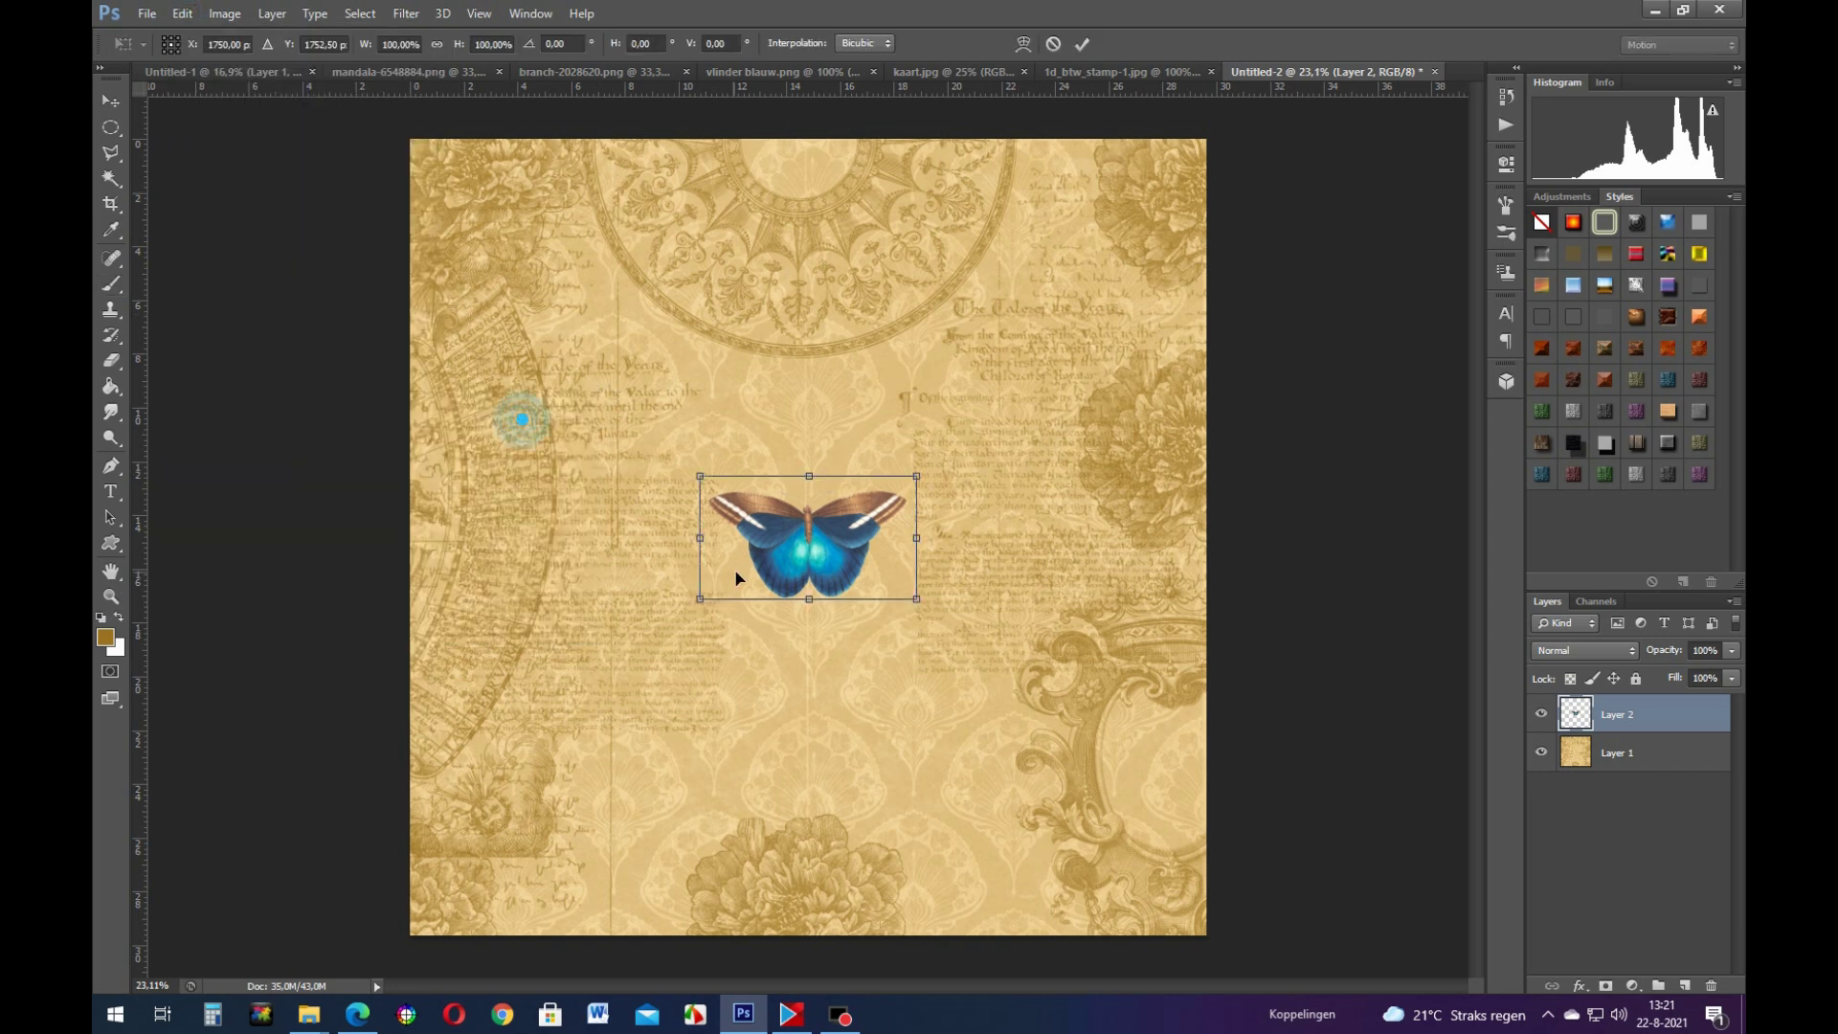
pyautogui.moveTo(694, 471); pyautogui.dragTo(433, 286)
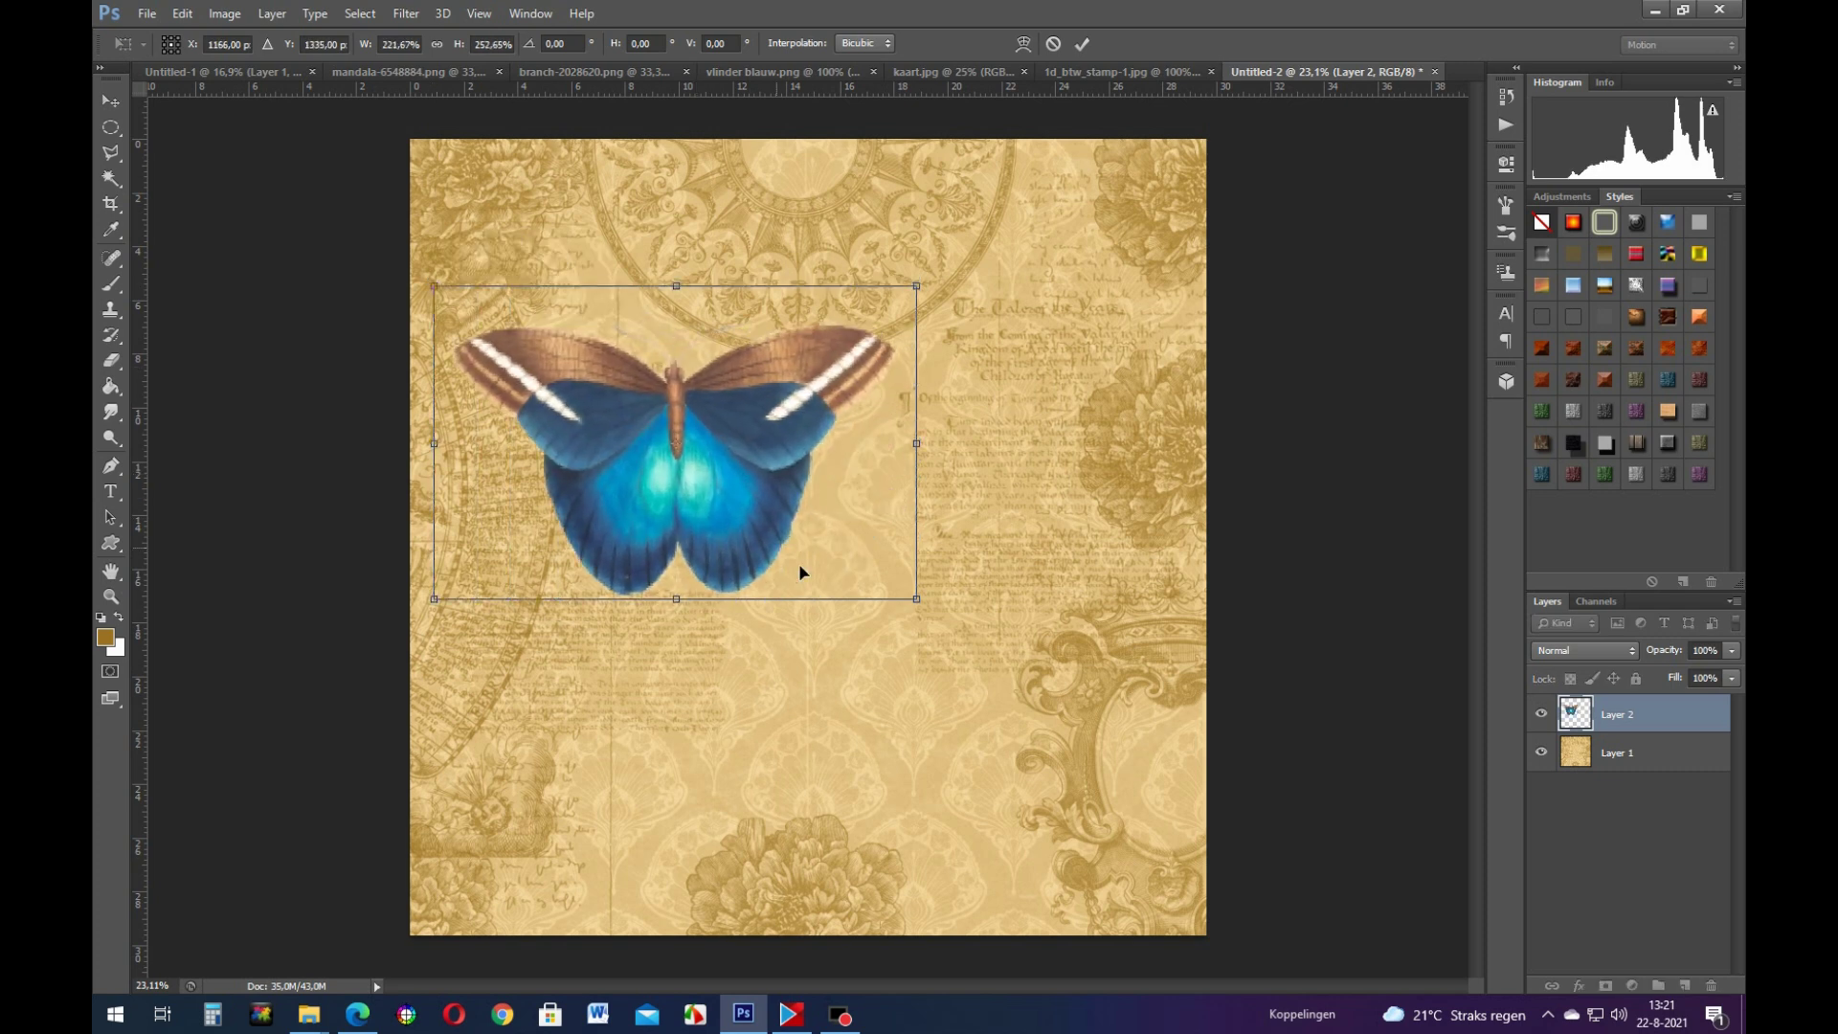
pyautogui.moveTo(916, 597); pyautogui.dragTo(1197, 708)
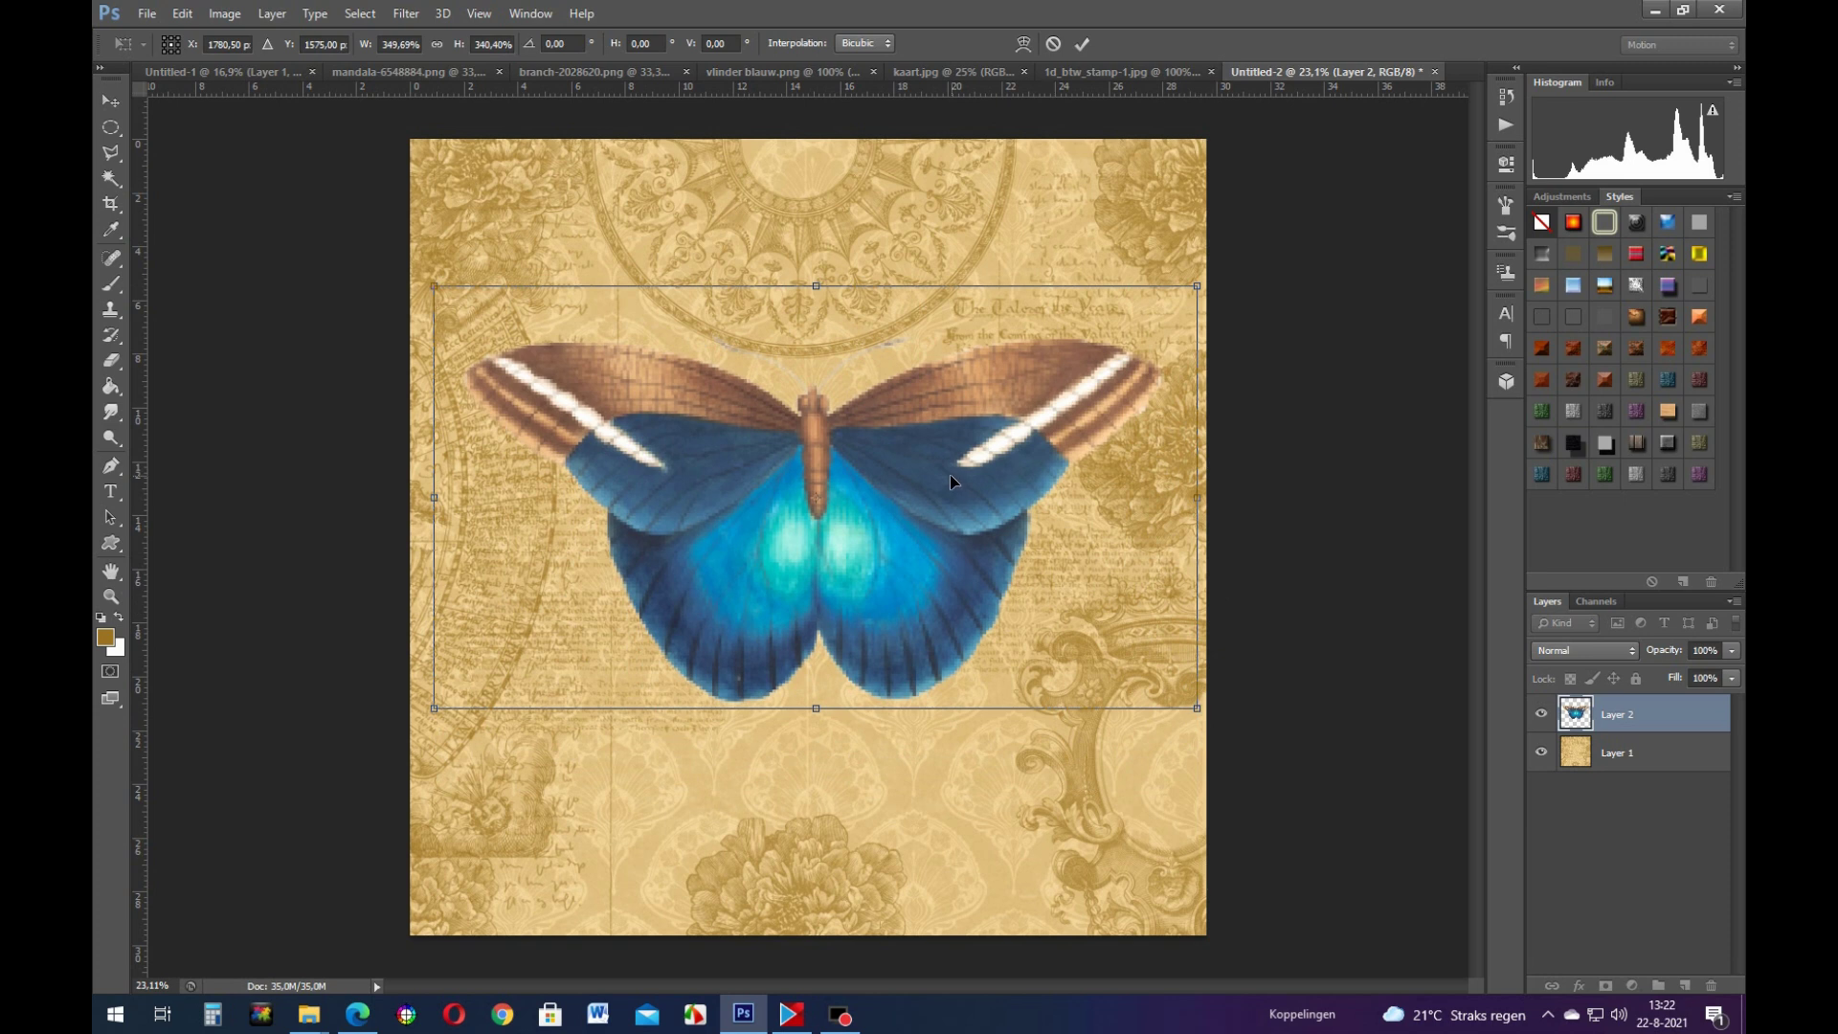
pyautogui.moveTo(429, 280); pyautogui.dragTo(402, 266)
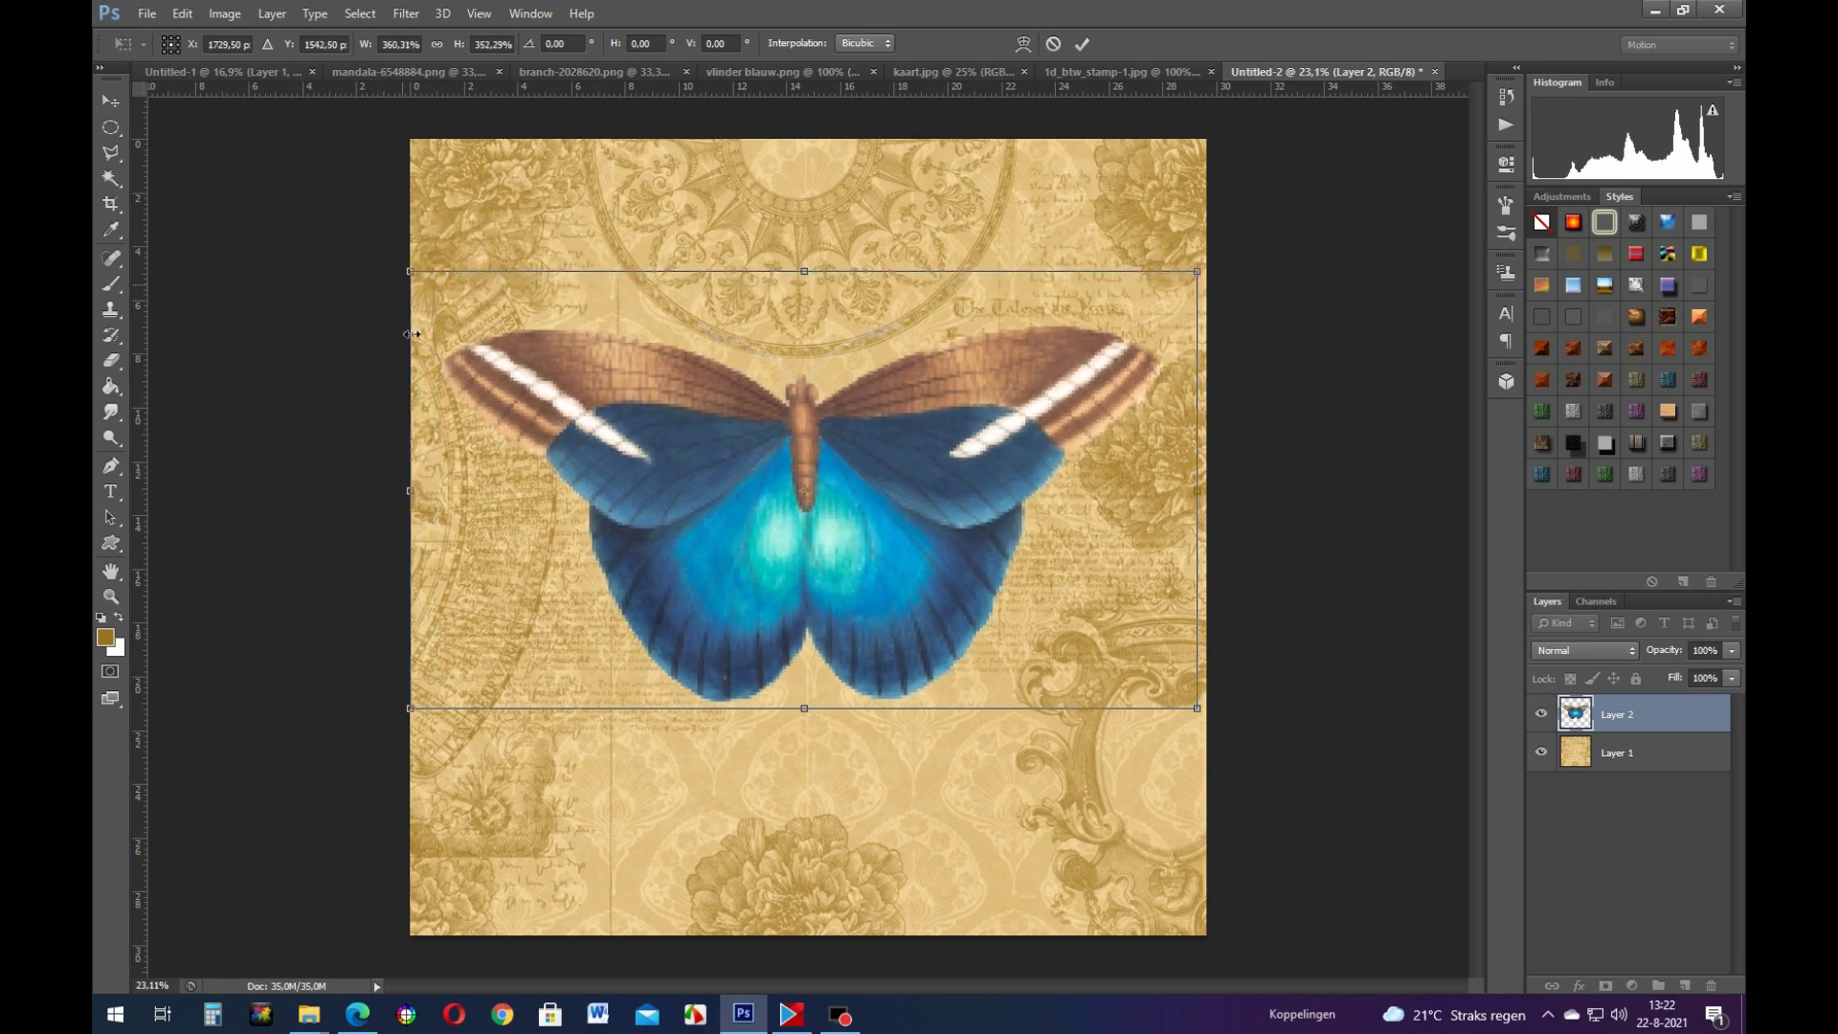
pyautogui.click(111, 100)
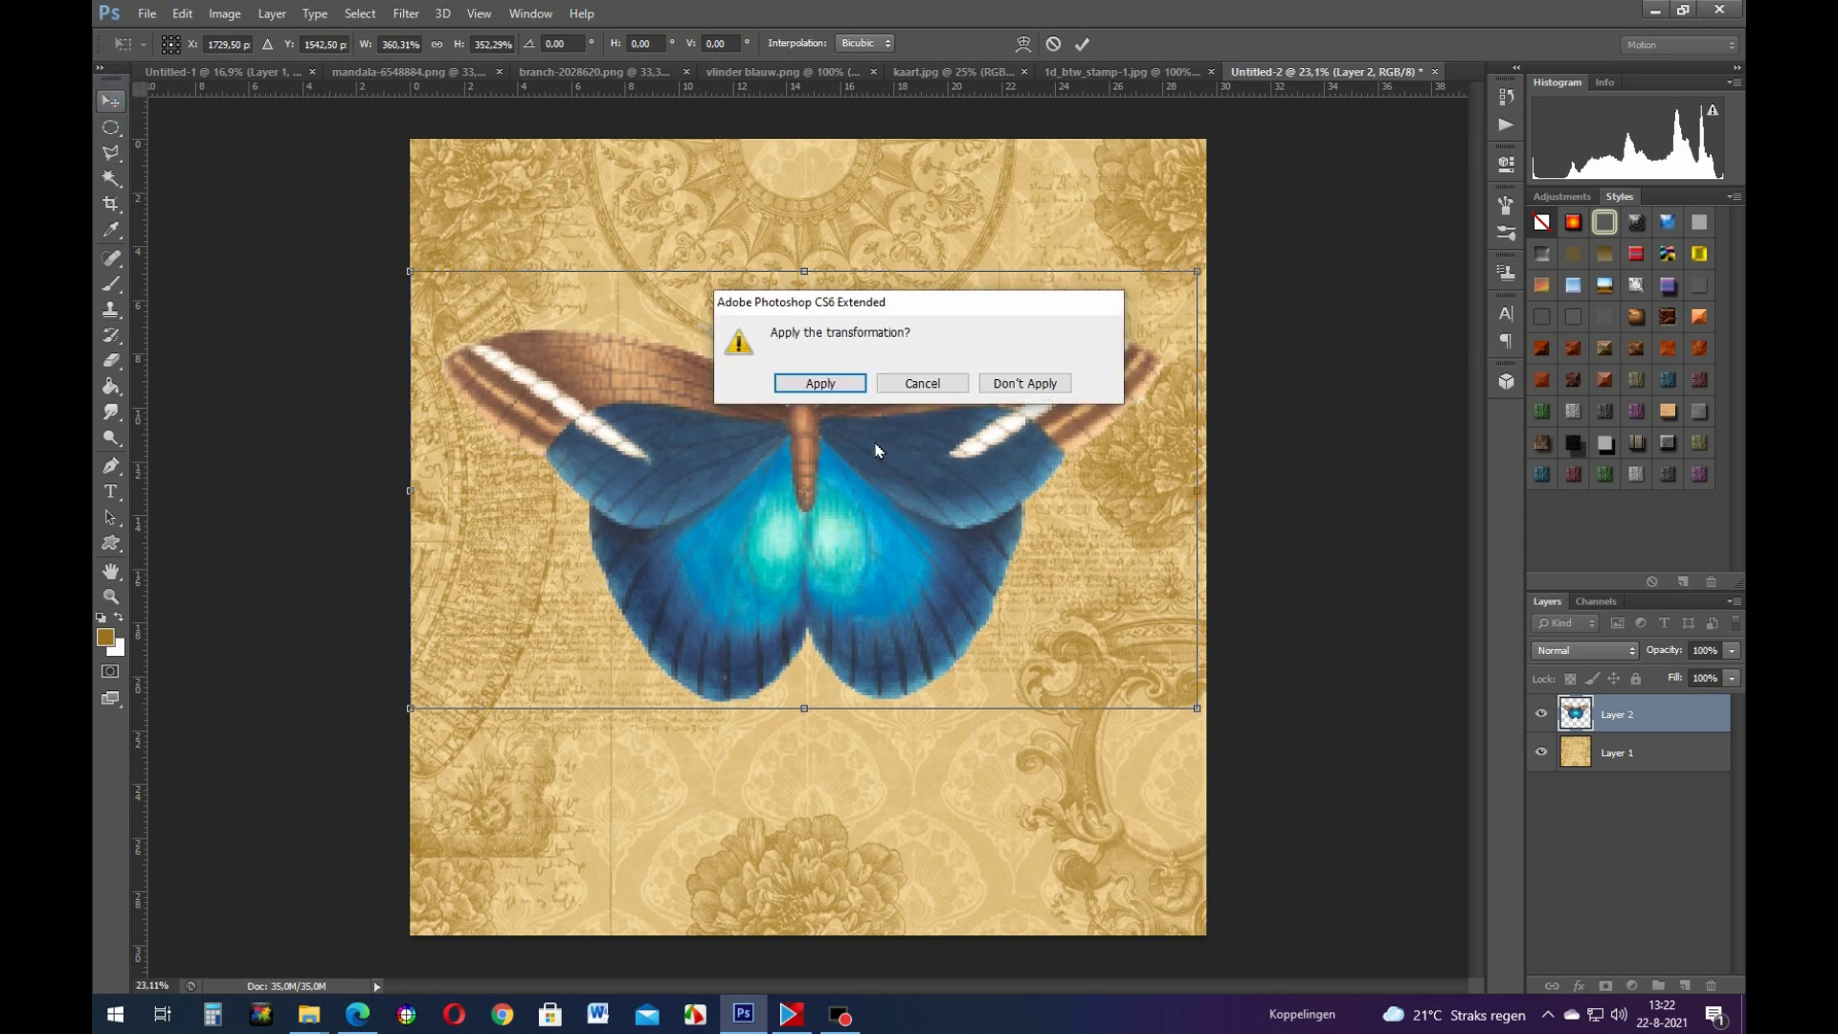
pyautogui.click(823, 381)
pyautogui.moveTo(789, 437); pyautogui.dragTo(783, 433)
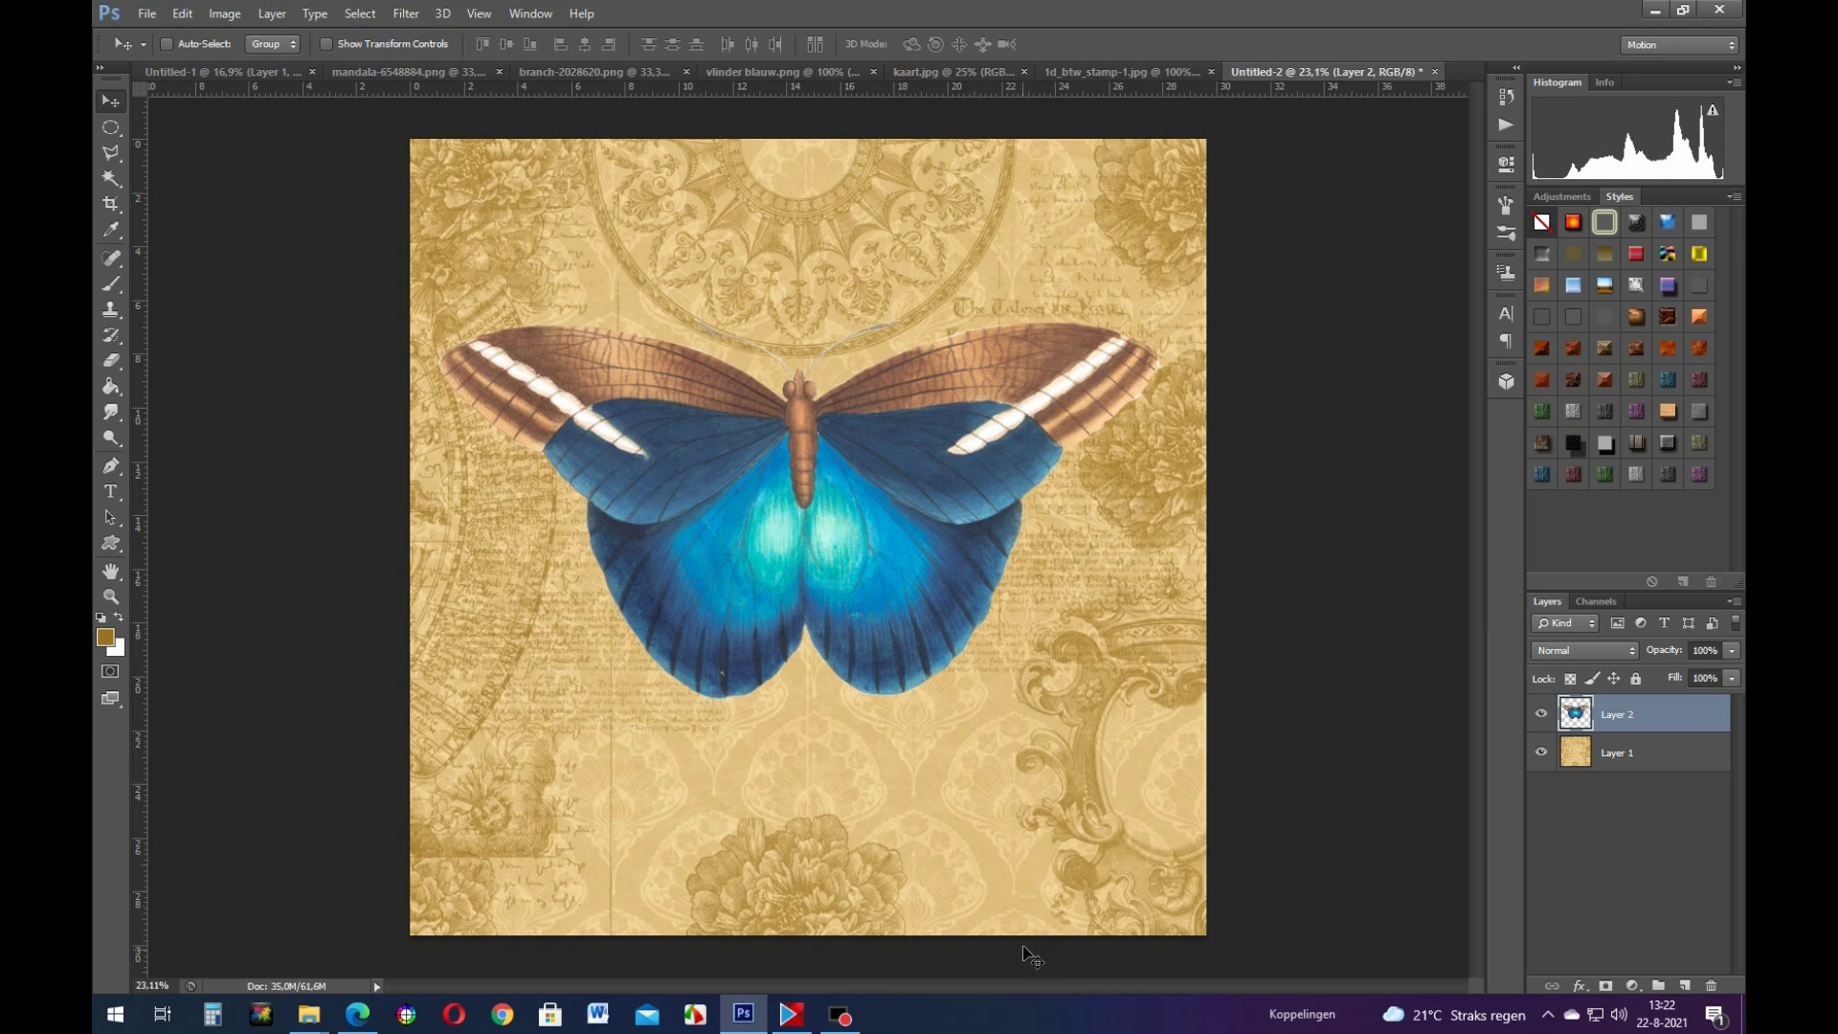
# Step: In the 1d_btw_stamp-1.jpg document, drop the old selection, select the white background with the Magic Wand at tolerance 20 and invert the selection
pyautogui.click(1073, 71)
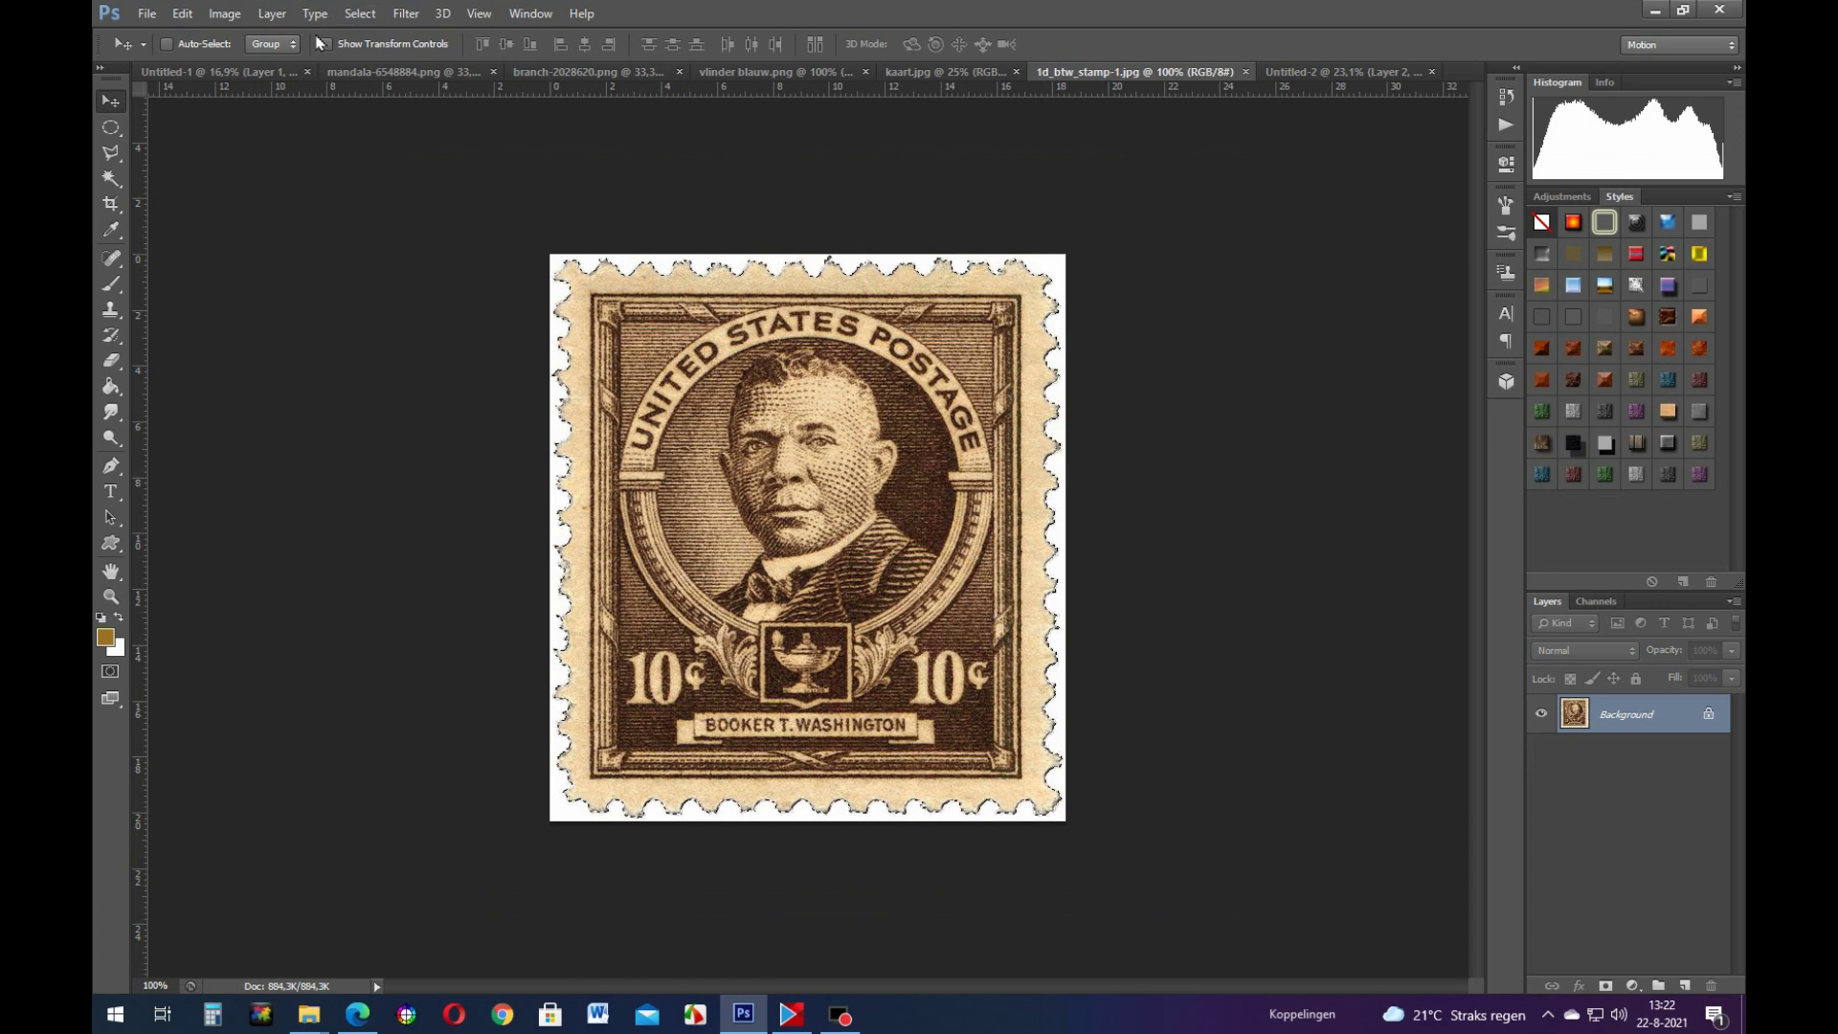
pyautogui.click(360, 14)
pyautogui.click(388, 54)
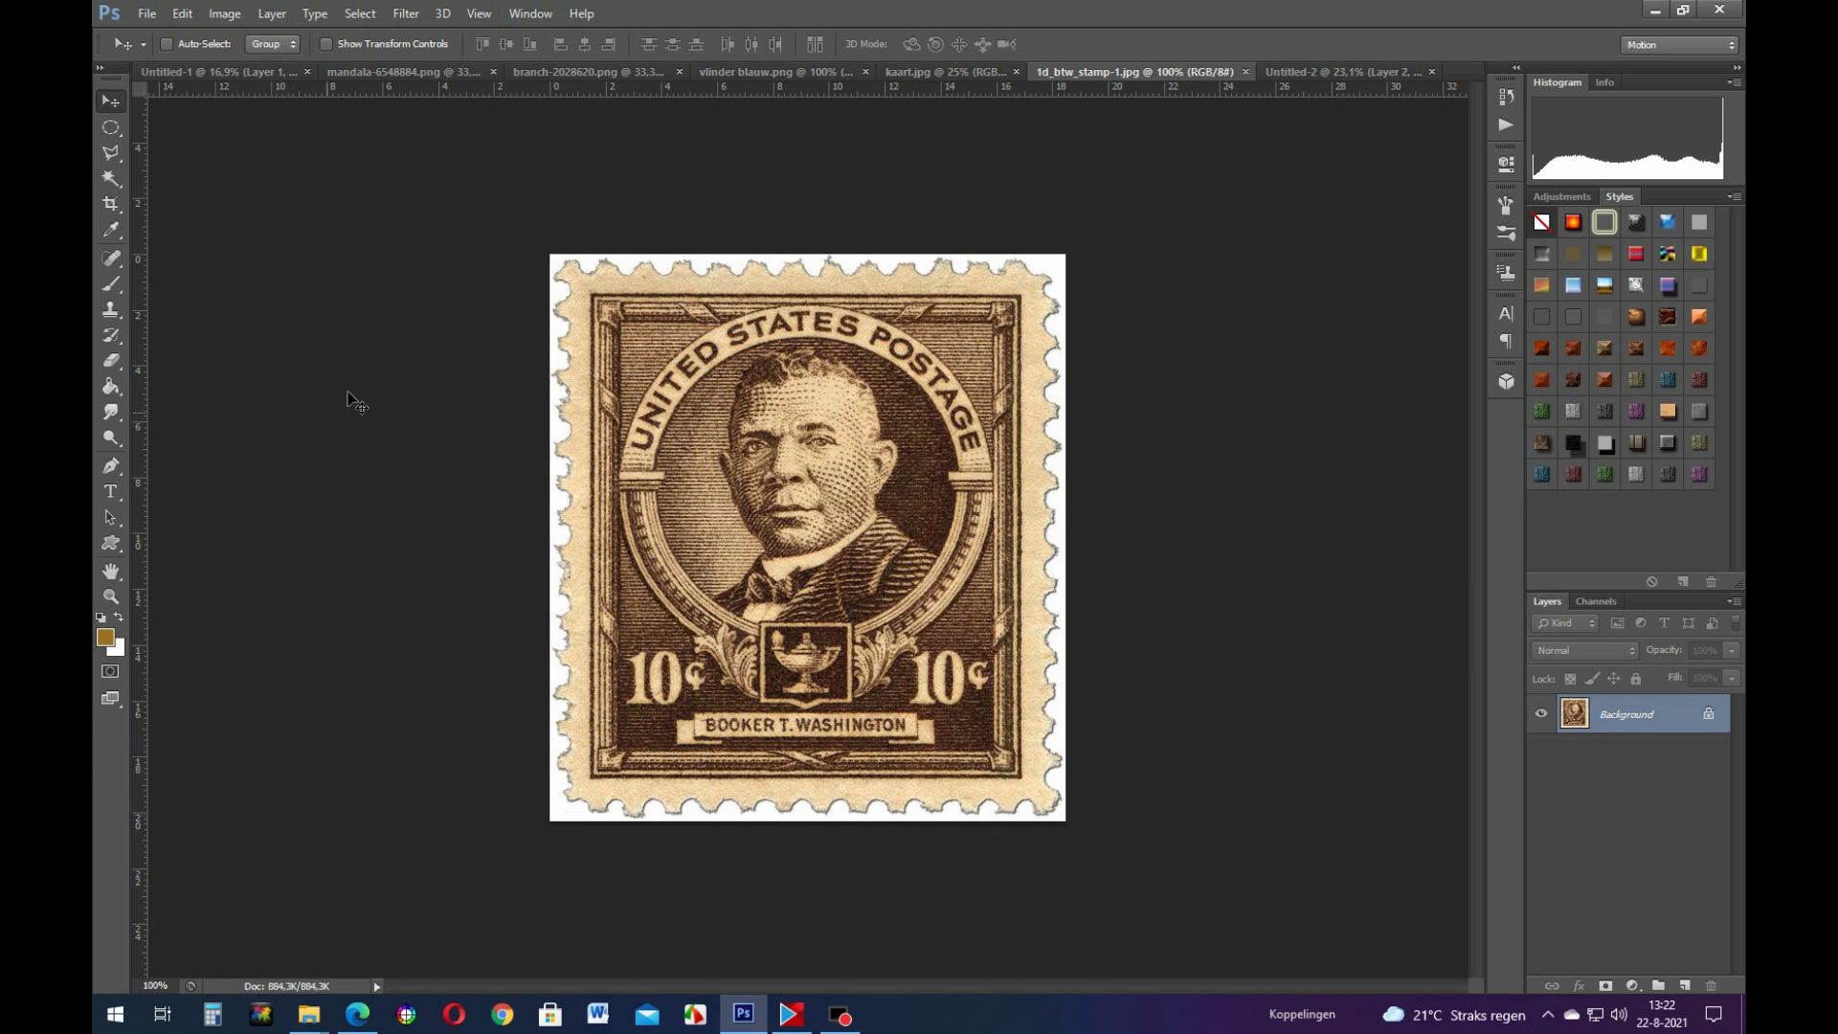
pyautogui.click(112, 179)
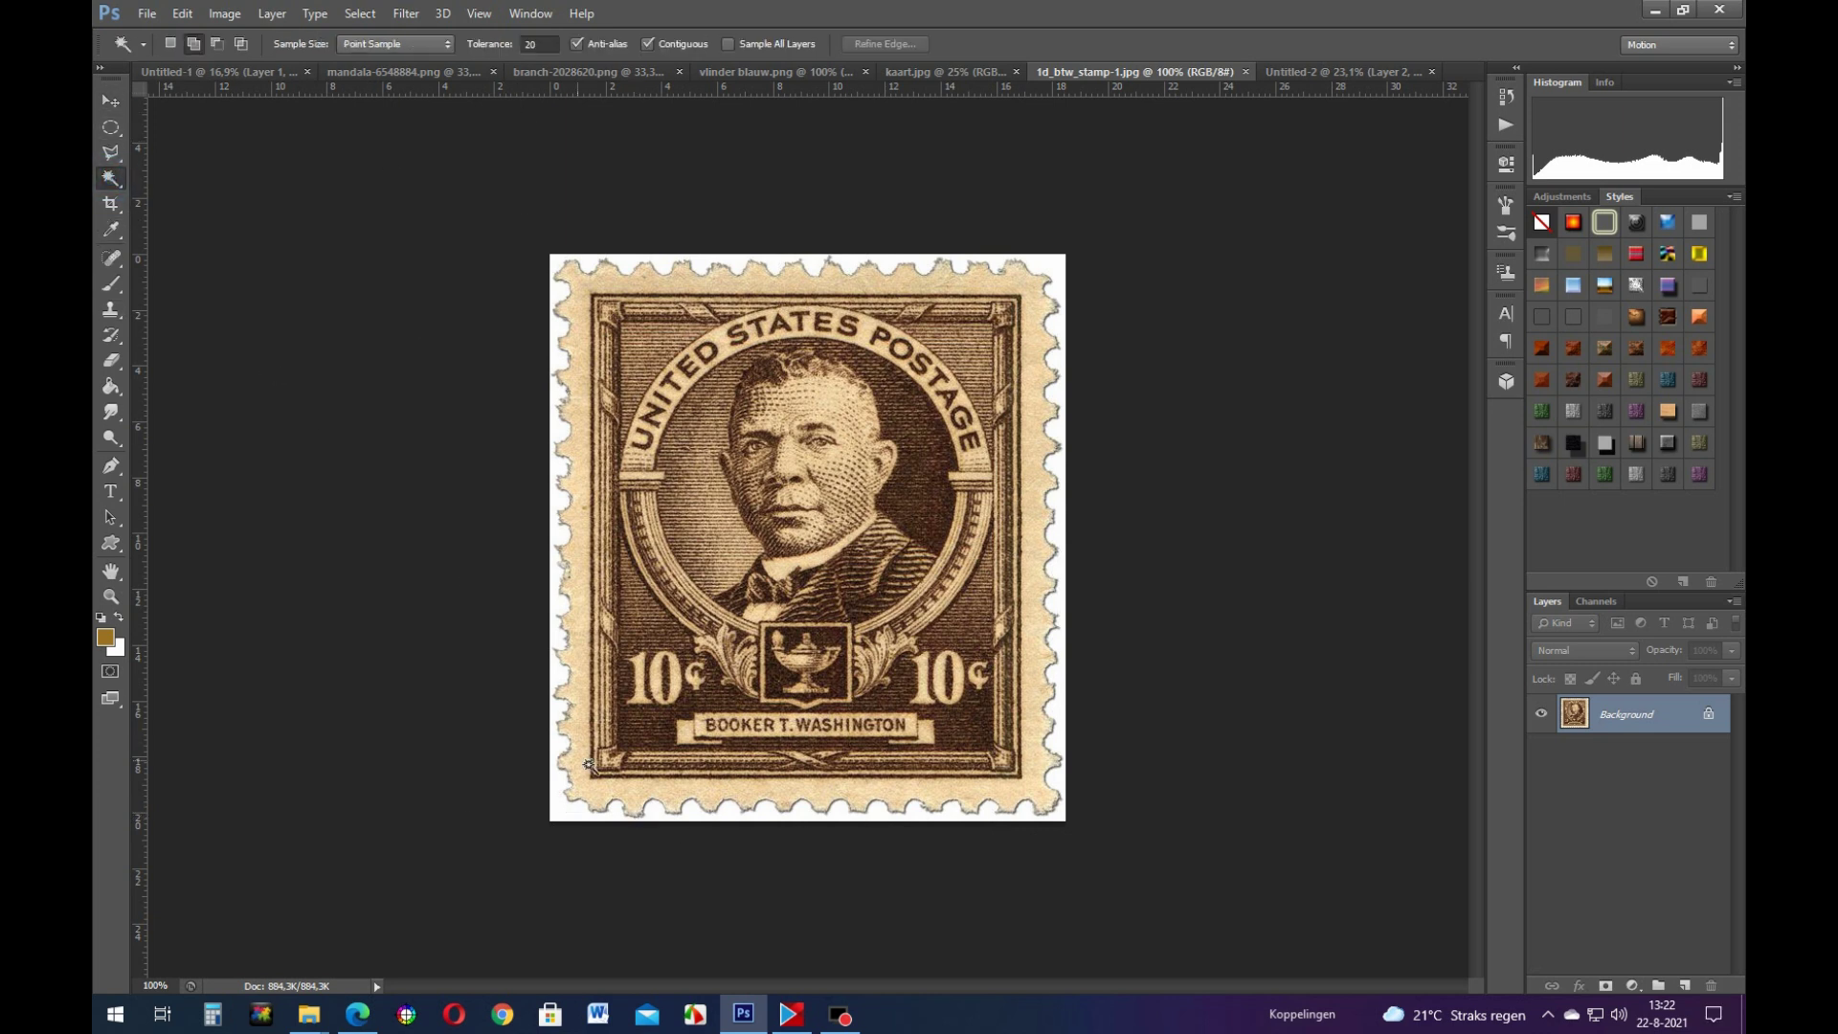
pyautogui.click(766, 813)
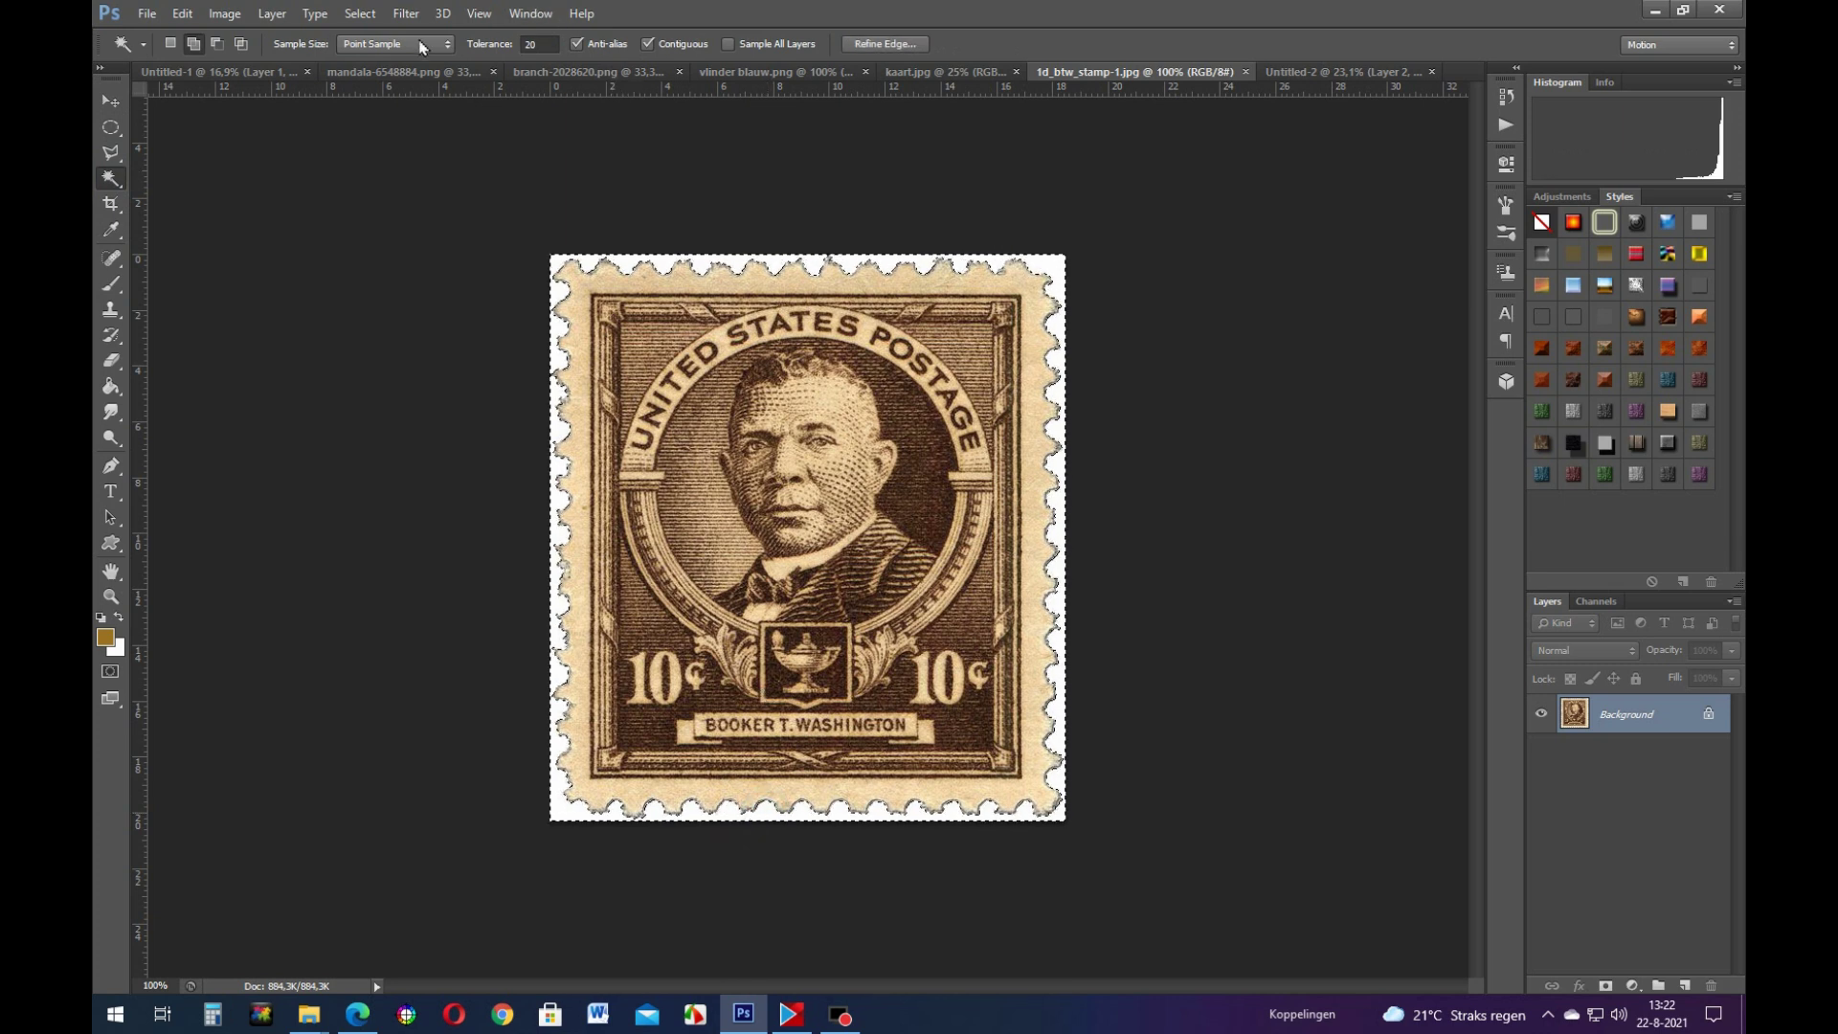
pyautogui.click(361, 13)
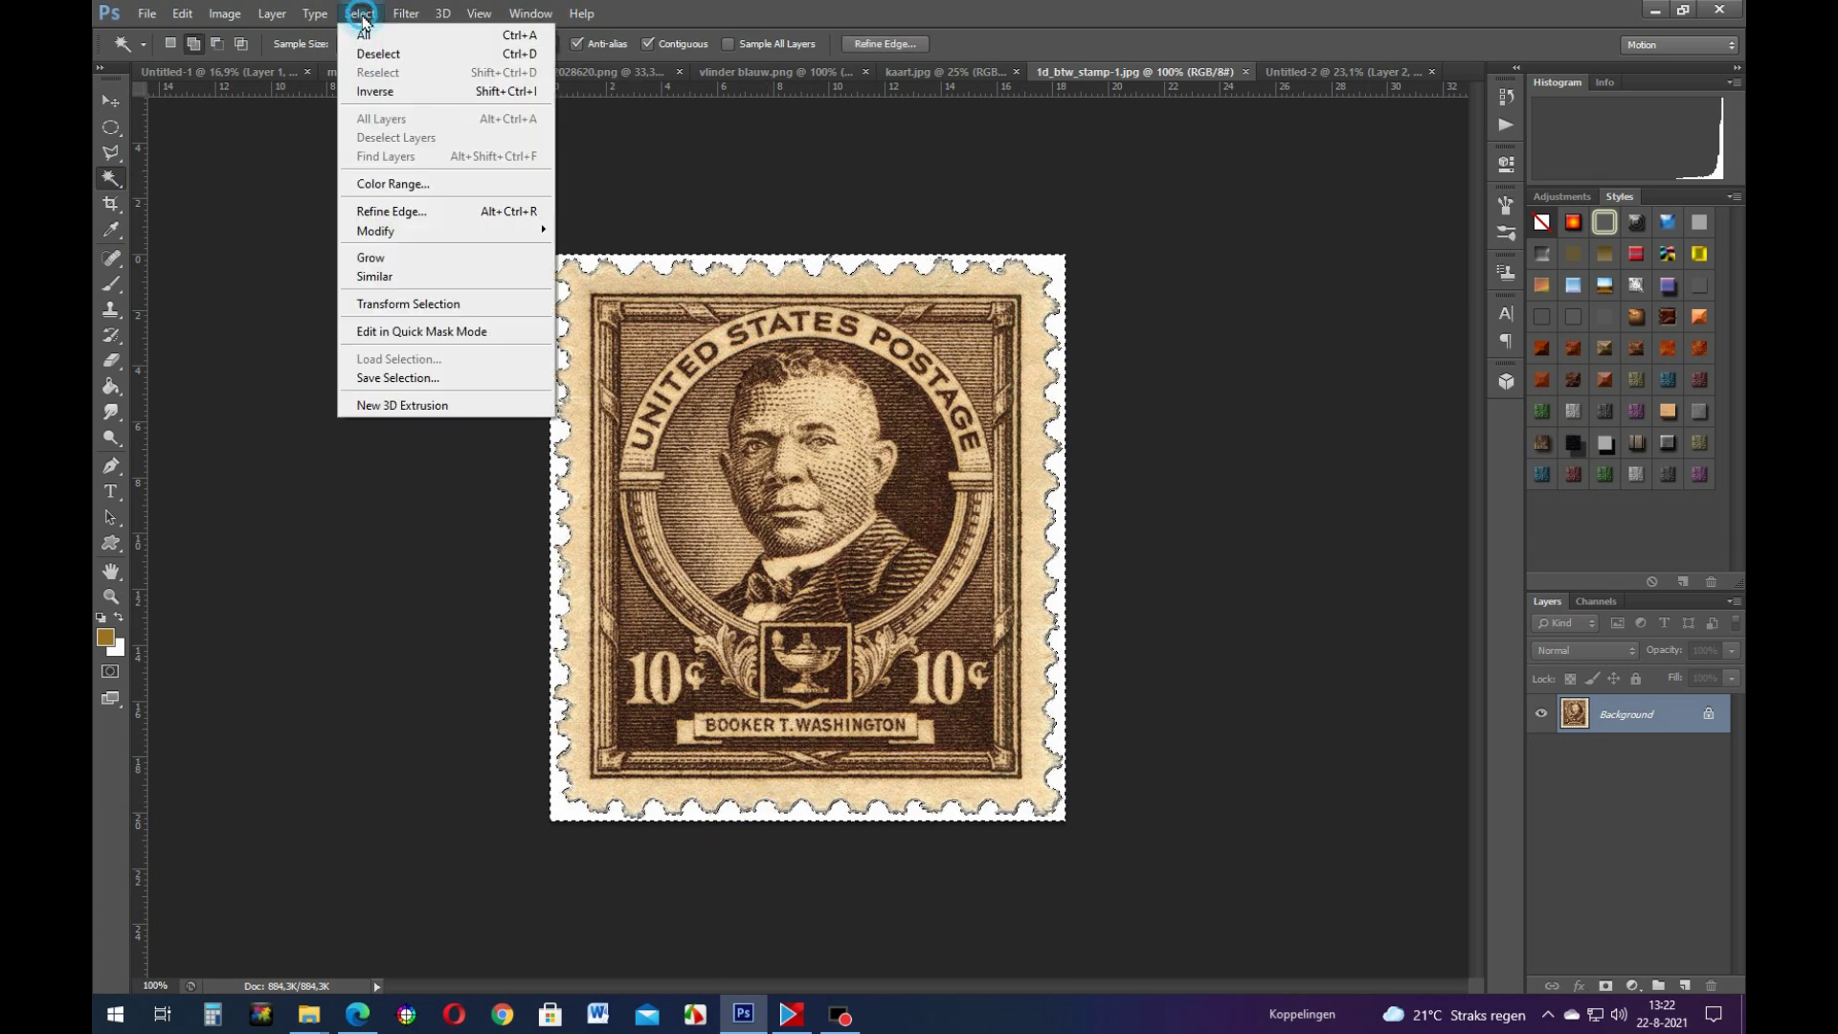
pyautogui.click(394, 92)
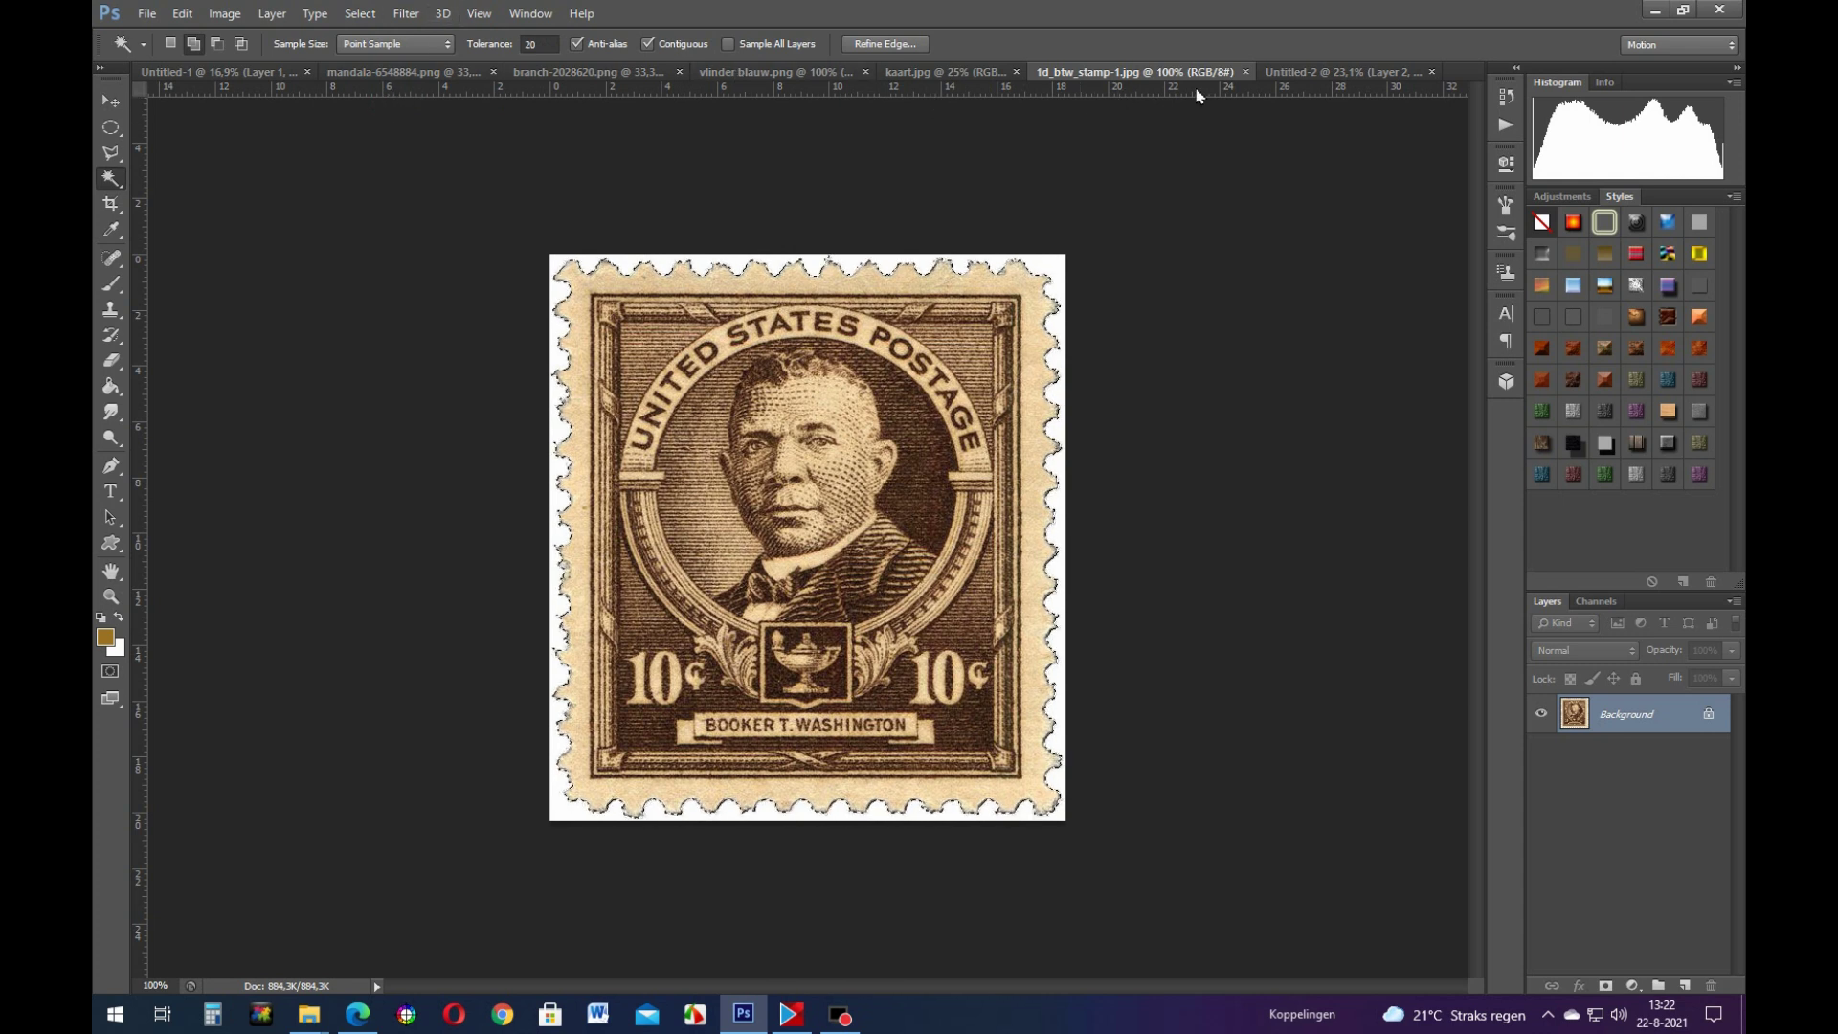
# Step: Copy the selected postage stamp from the 1d_btw_stamp-1.jpg document
pyautogui.click(1276, 73)
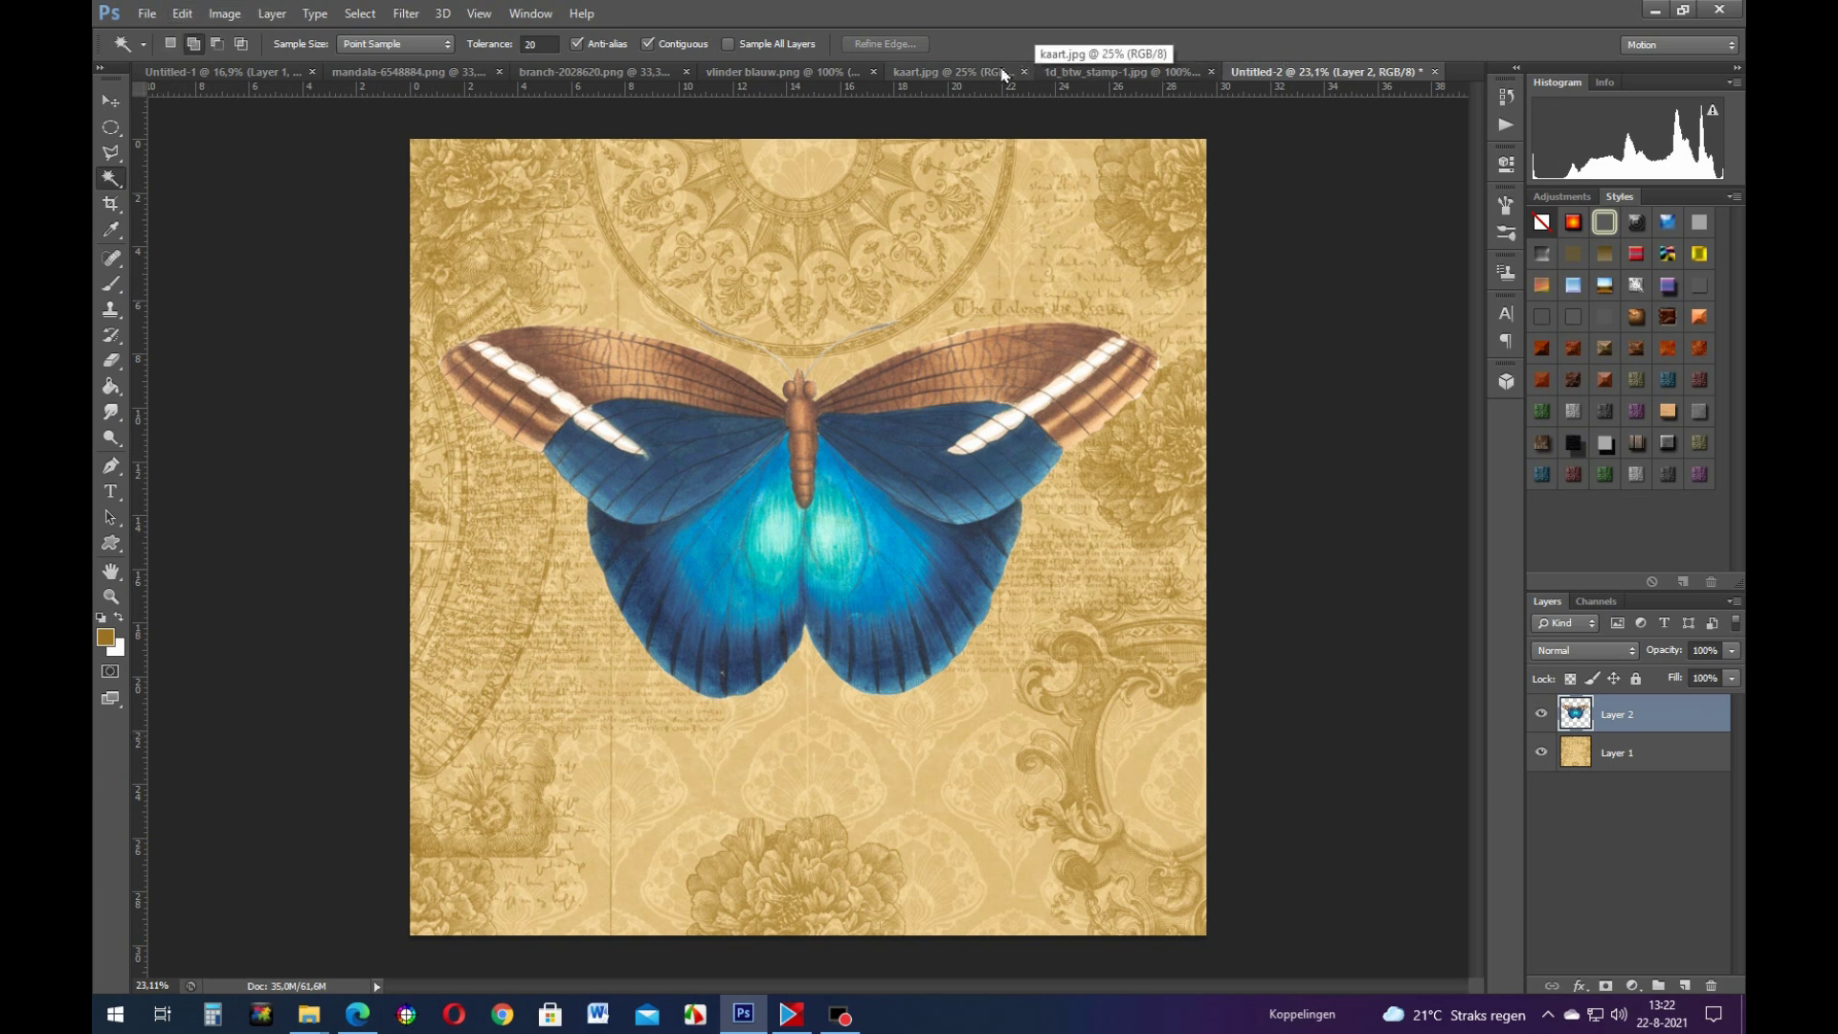
pyautogui.click(1097, 72)
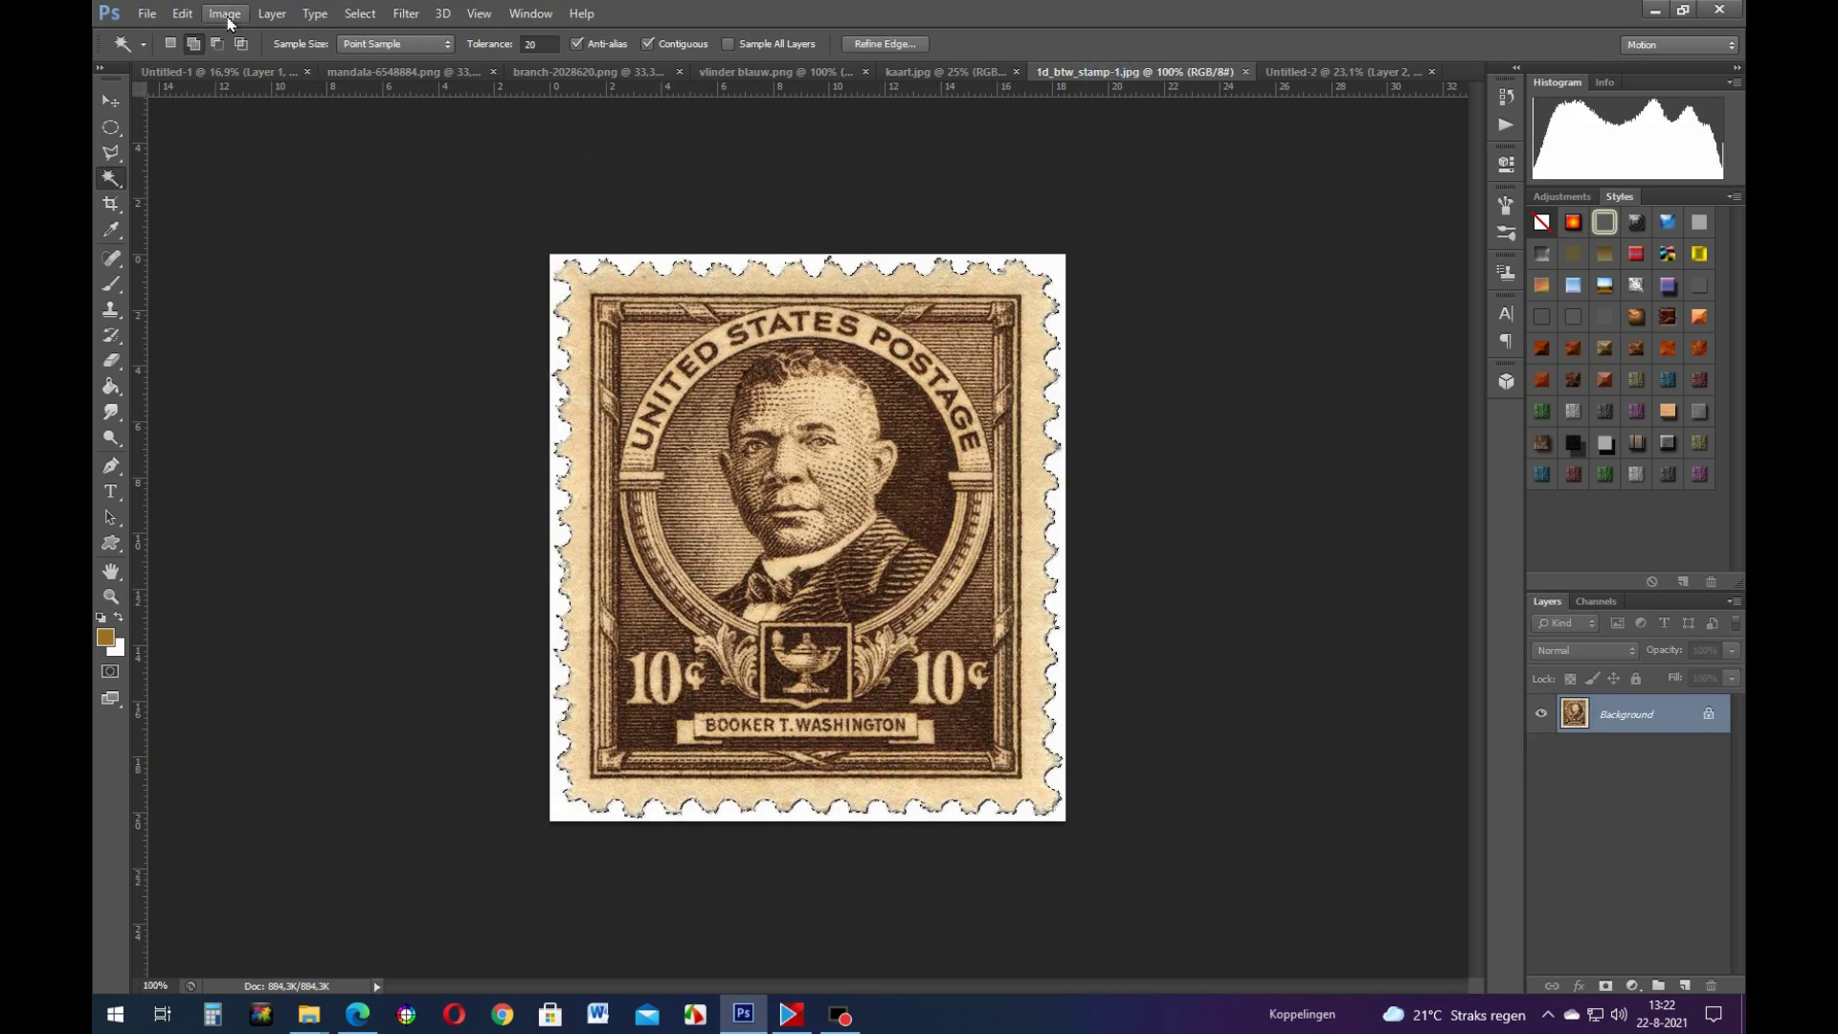
pyautogui.click(182, 13)
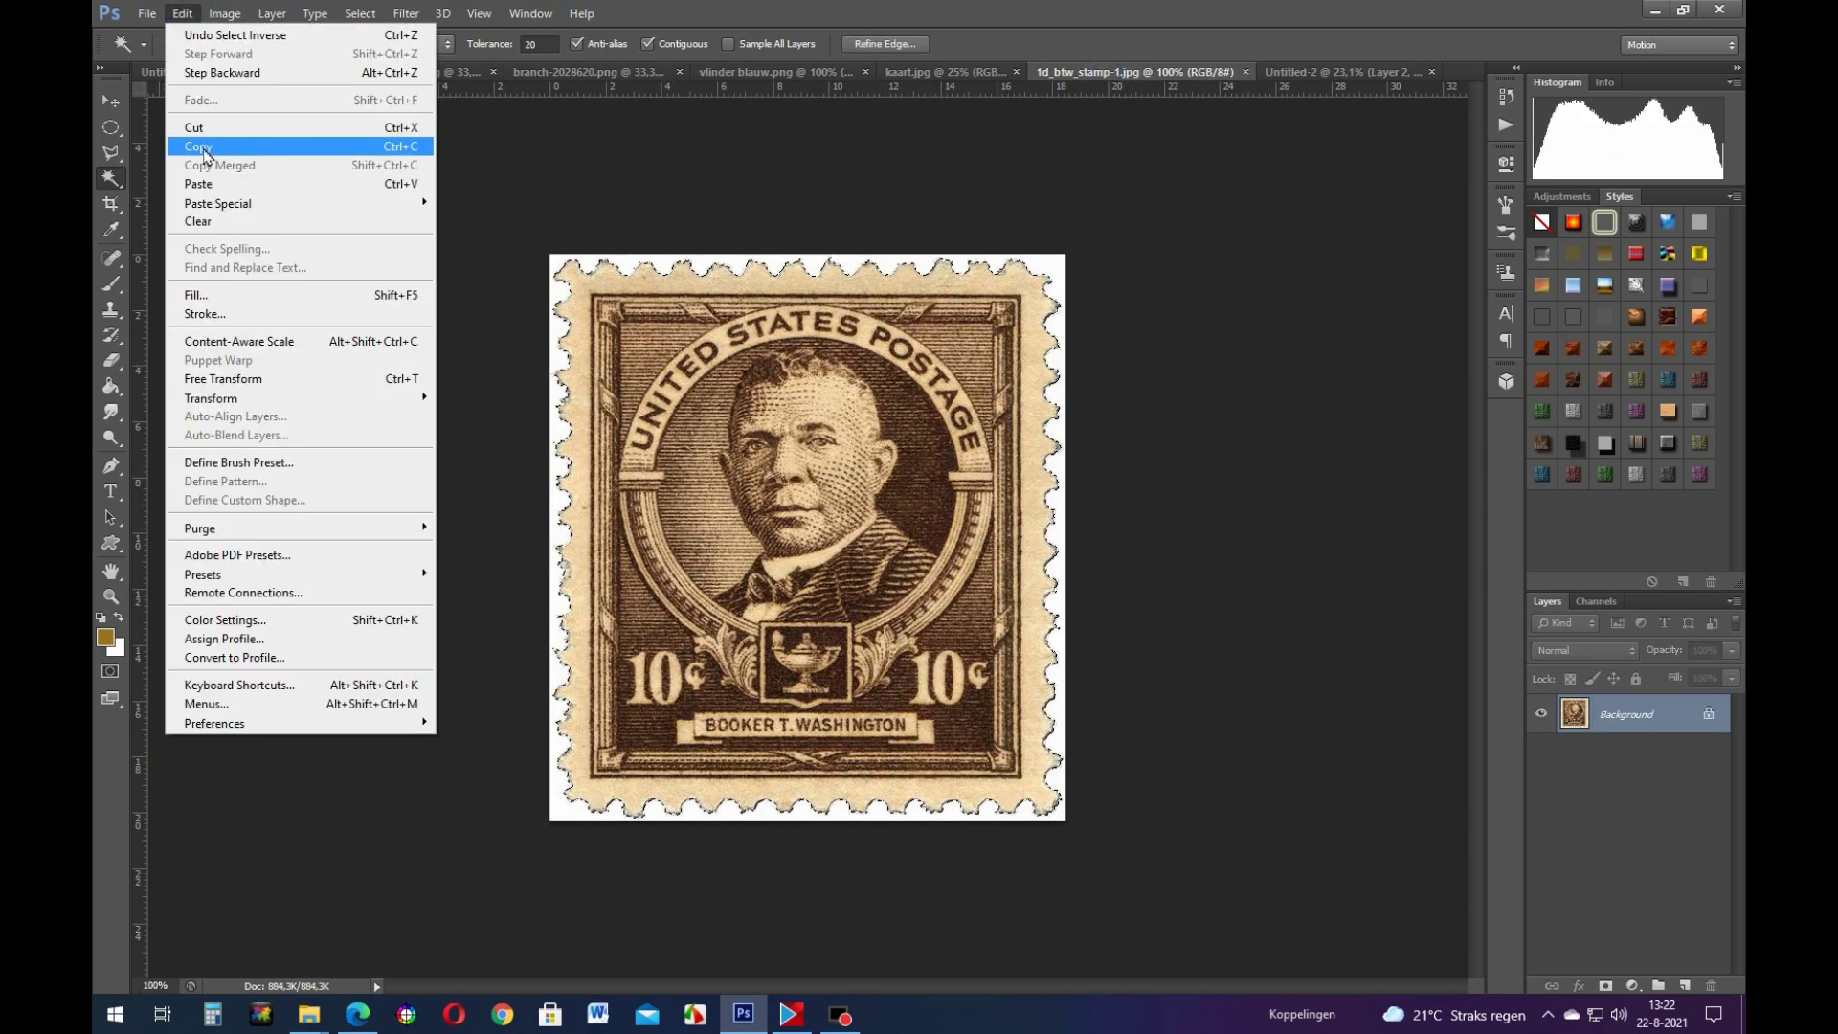
pyautogui.click(201, 147)
# Step: Paste the stamp into the Untitled-2 document as a new layer and move it below the butterfly's left lower wing
pyautogui.click(1301, 75)
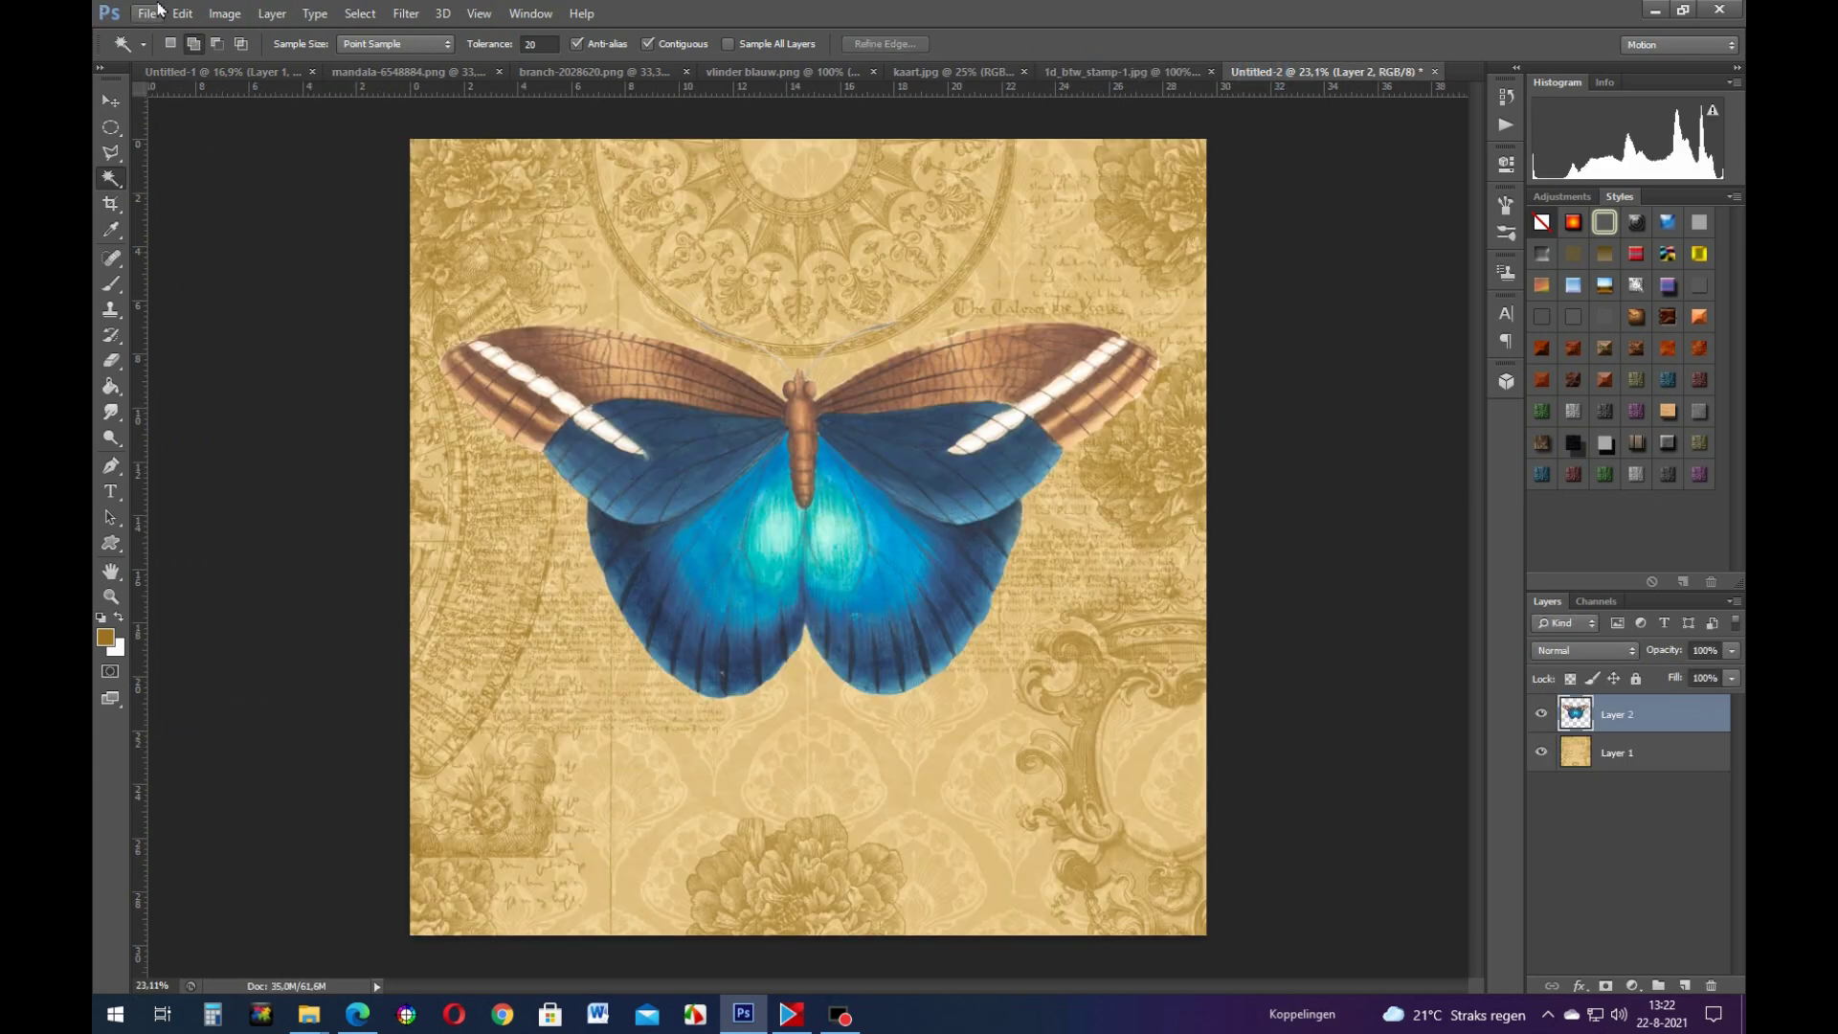
pyautogui.click(182, 14)
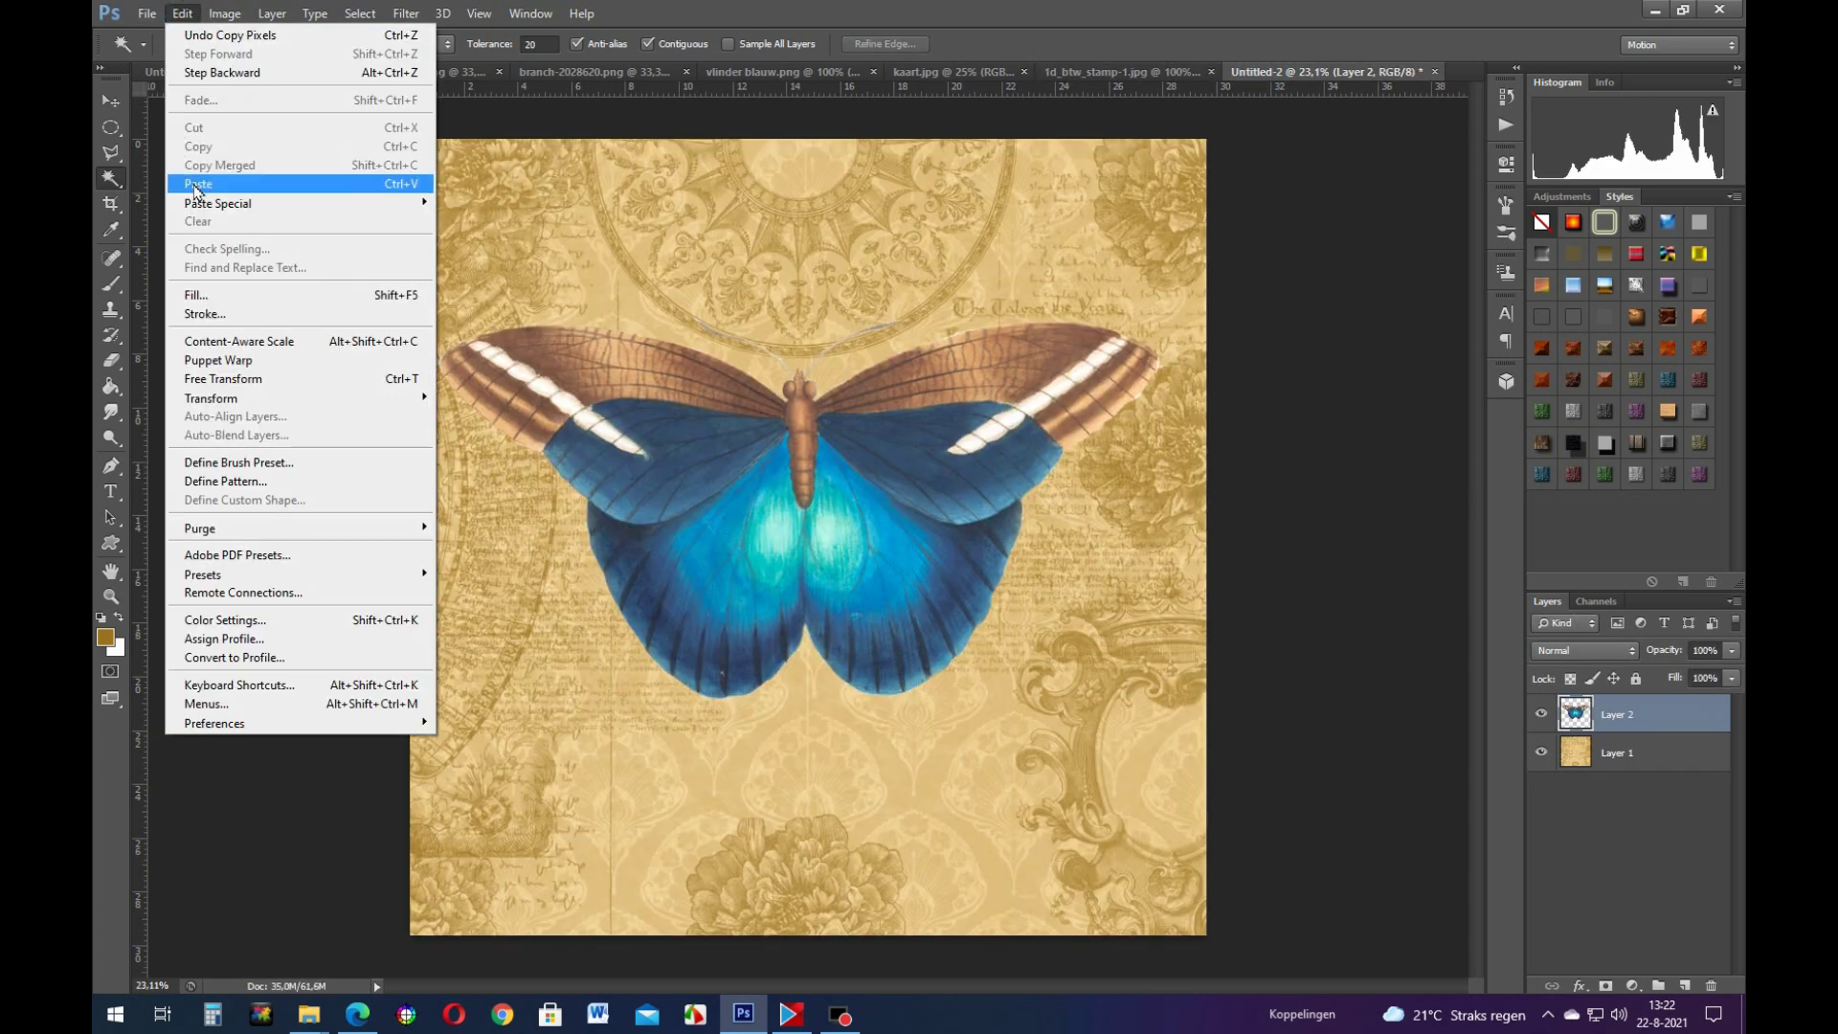
pyautogui.click(195, 185)
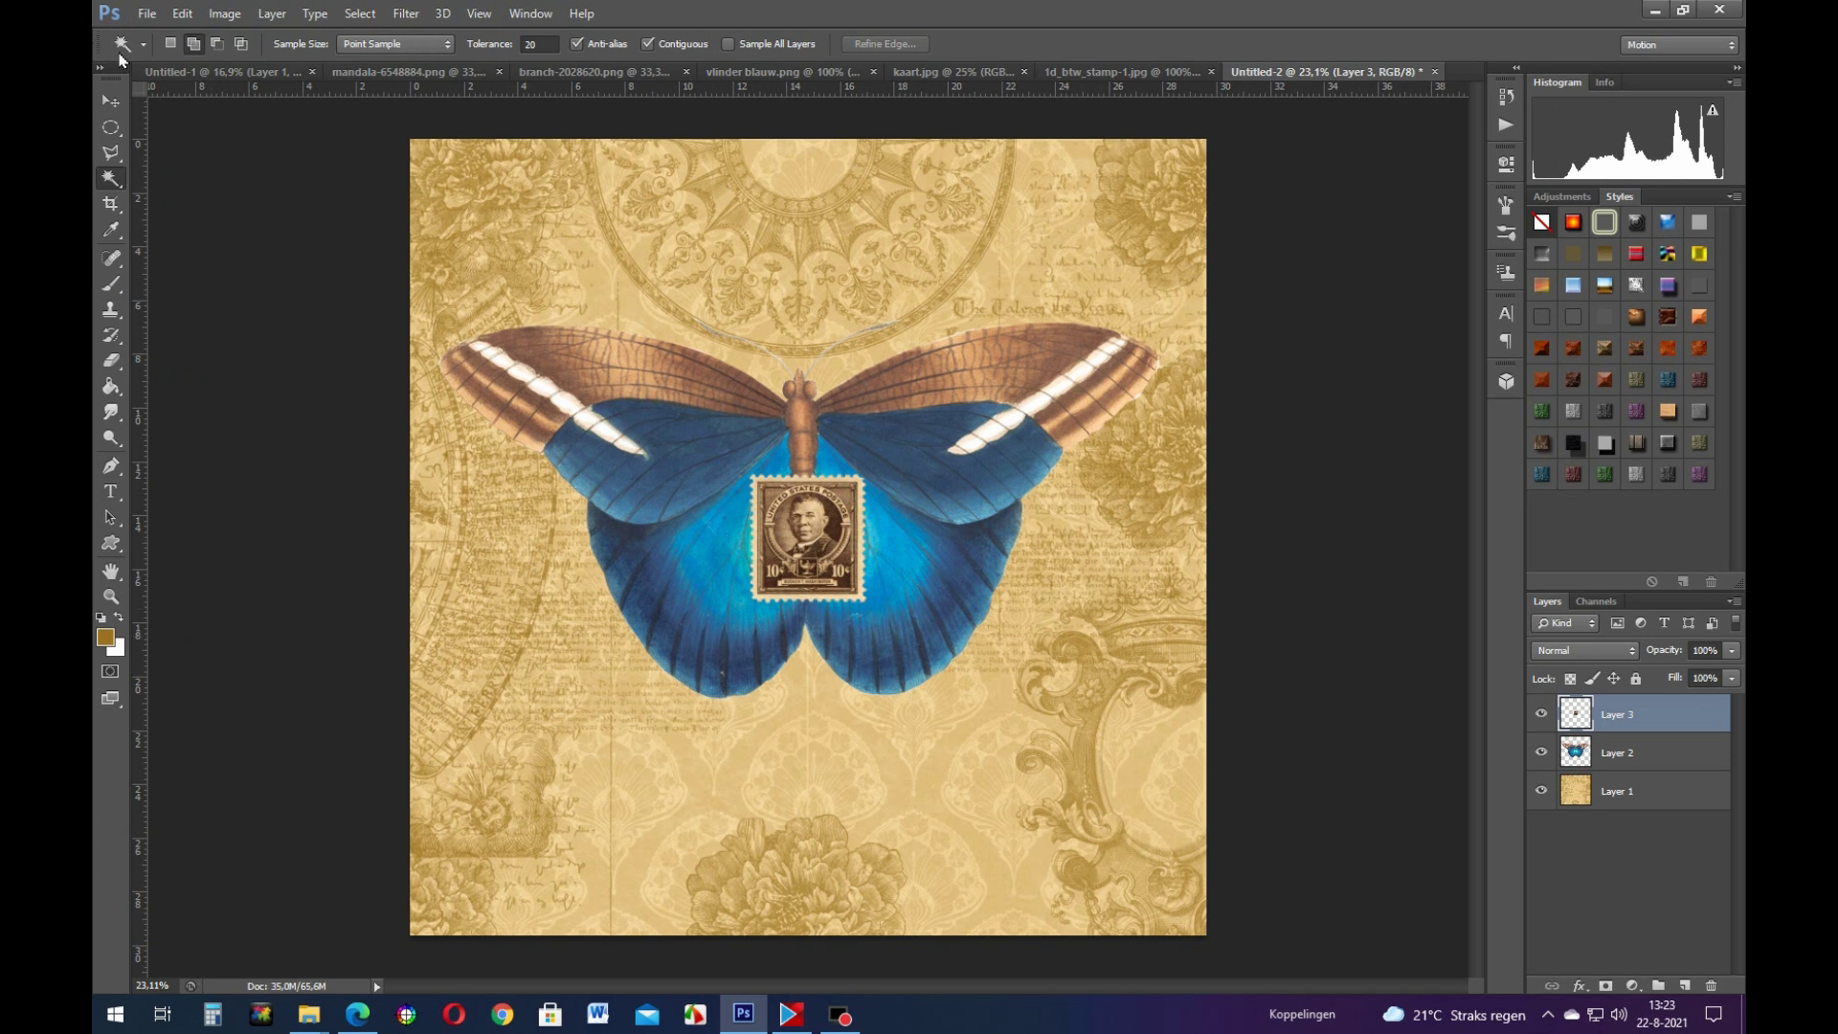
pyautogui.click(117, 99)
pyautogui.moveTo(790, 531); pyautogui.dragTo(668, 842)
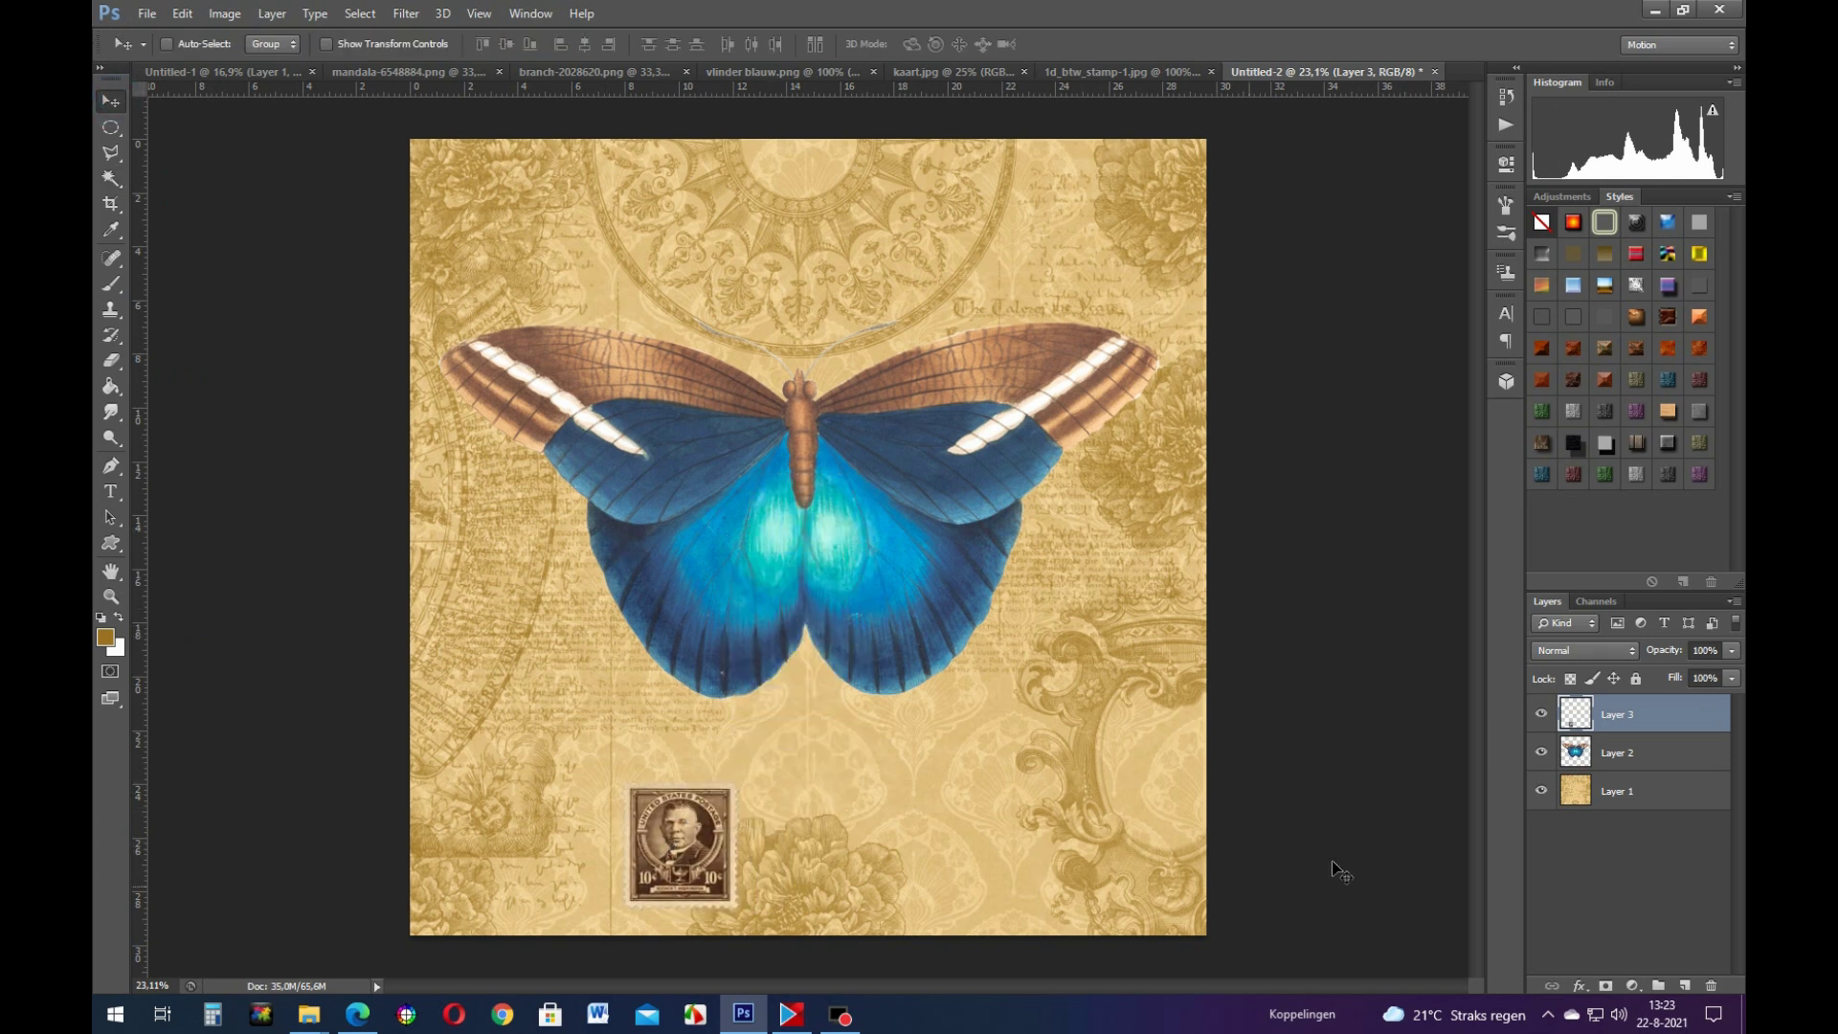
# Step: Duplicate the stamp layer and place the copy directly to the right of the first stamp
pyautogui.rightClick(1632, 718)
pyautogui.click(1461, 287)
pyautogui.click(1081, 313)
pyautogui.moveTo(682, 842); pyautogui.dragTo(829, 839)
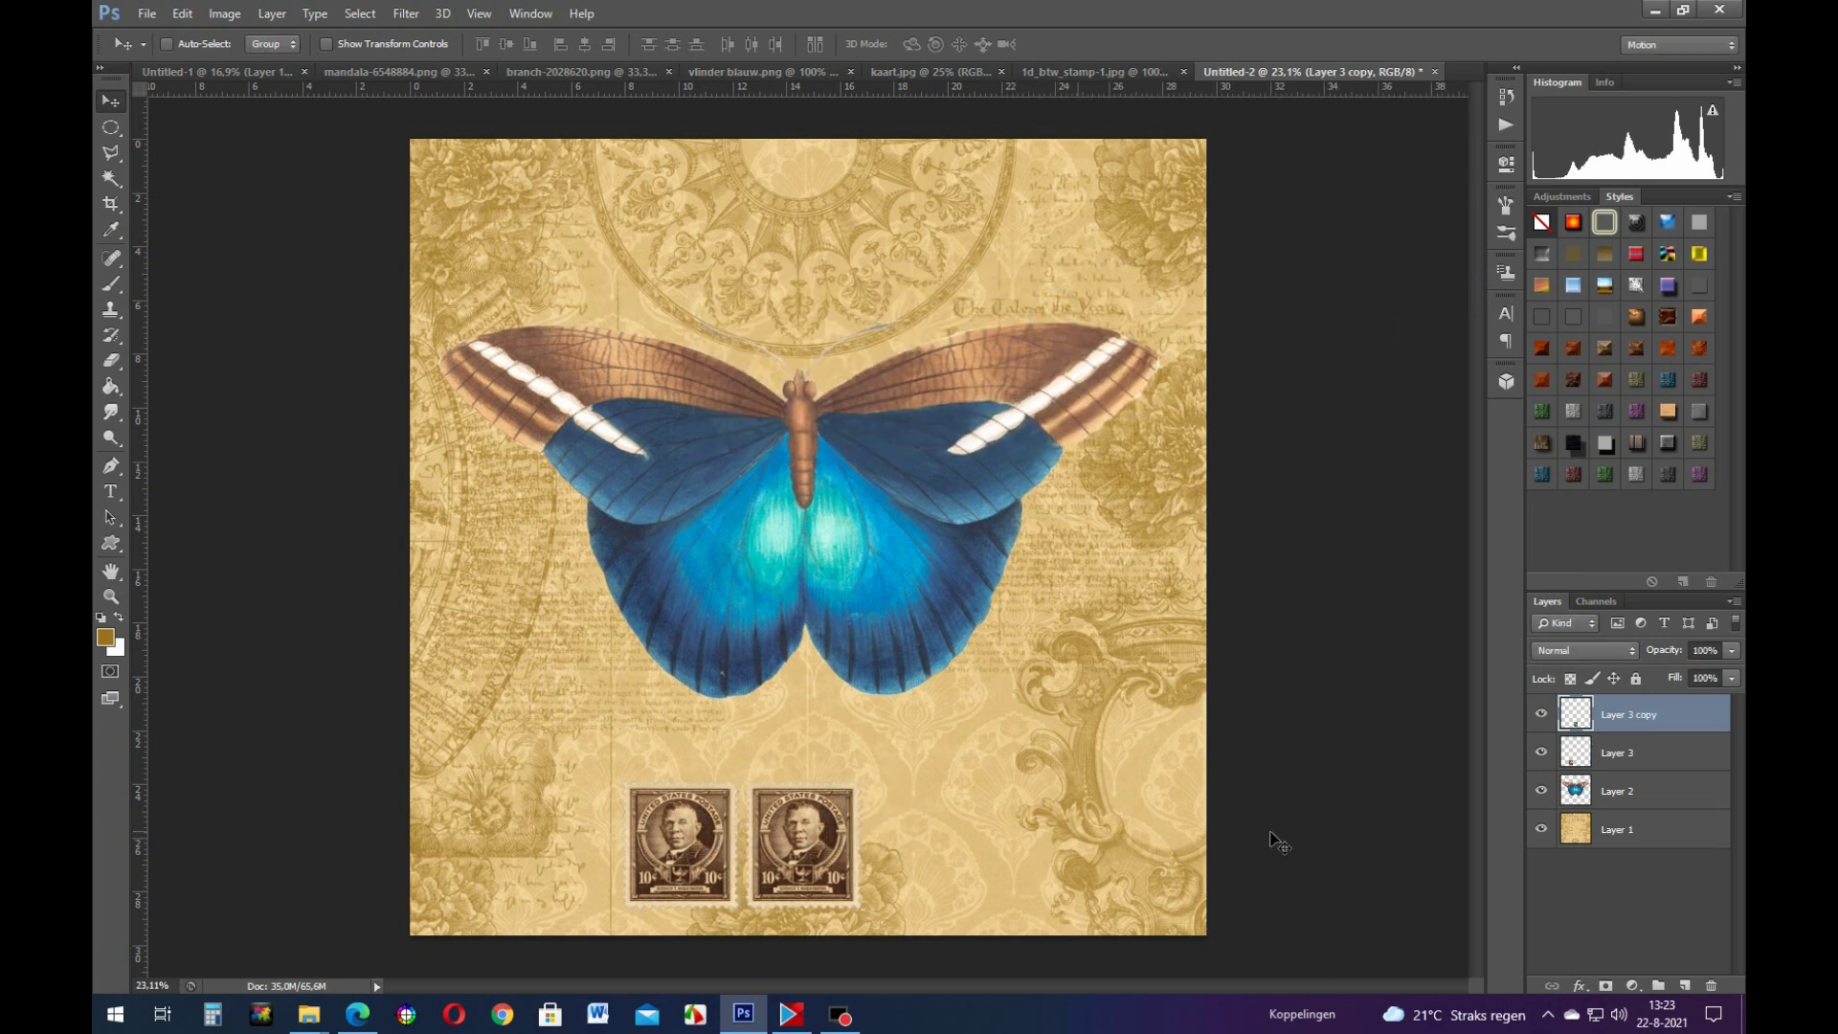
# Step: Duplicate the second stamp's layer and place the new copy to its right, completing a row of three stamps
pyautogui.rightClick(1669, 724)
pyautogui.click(1463, 287)
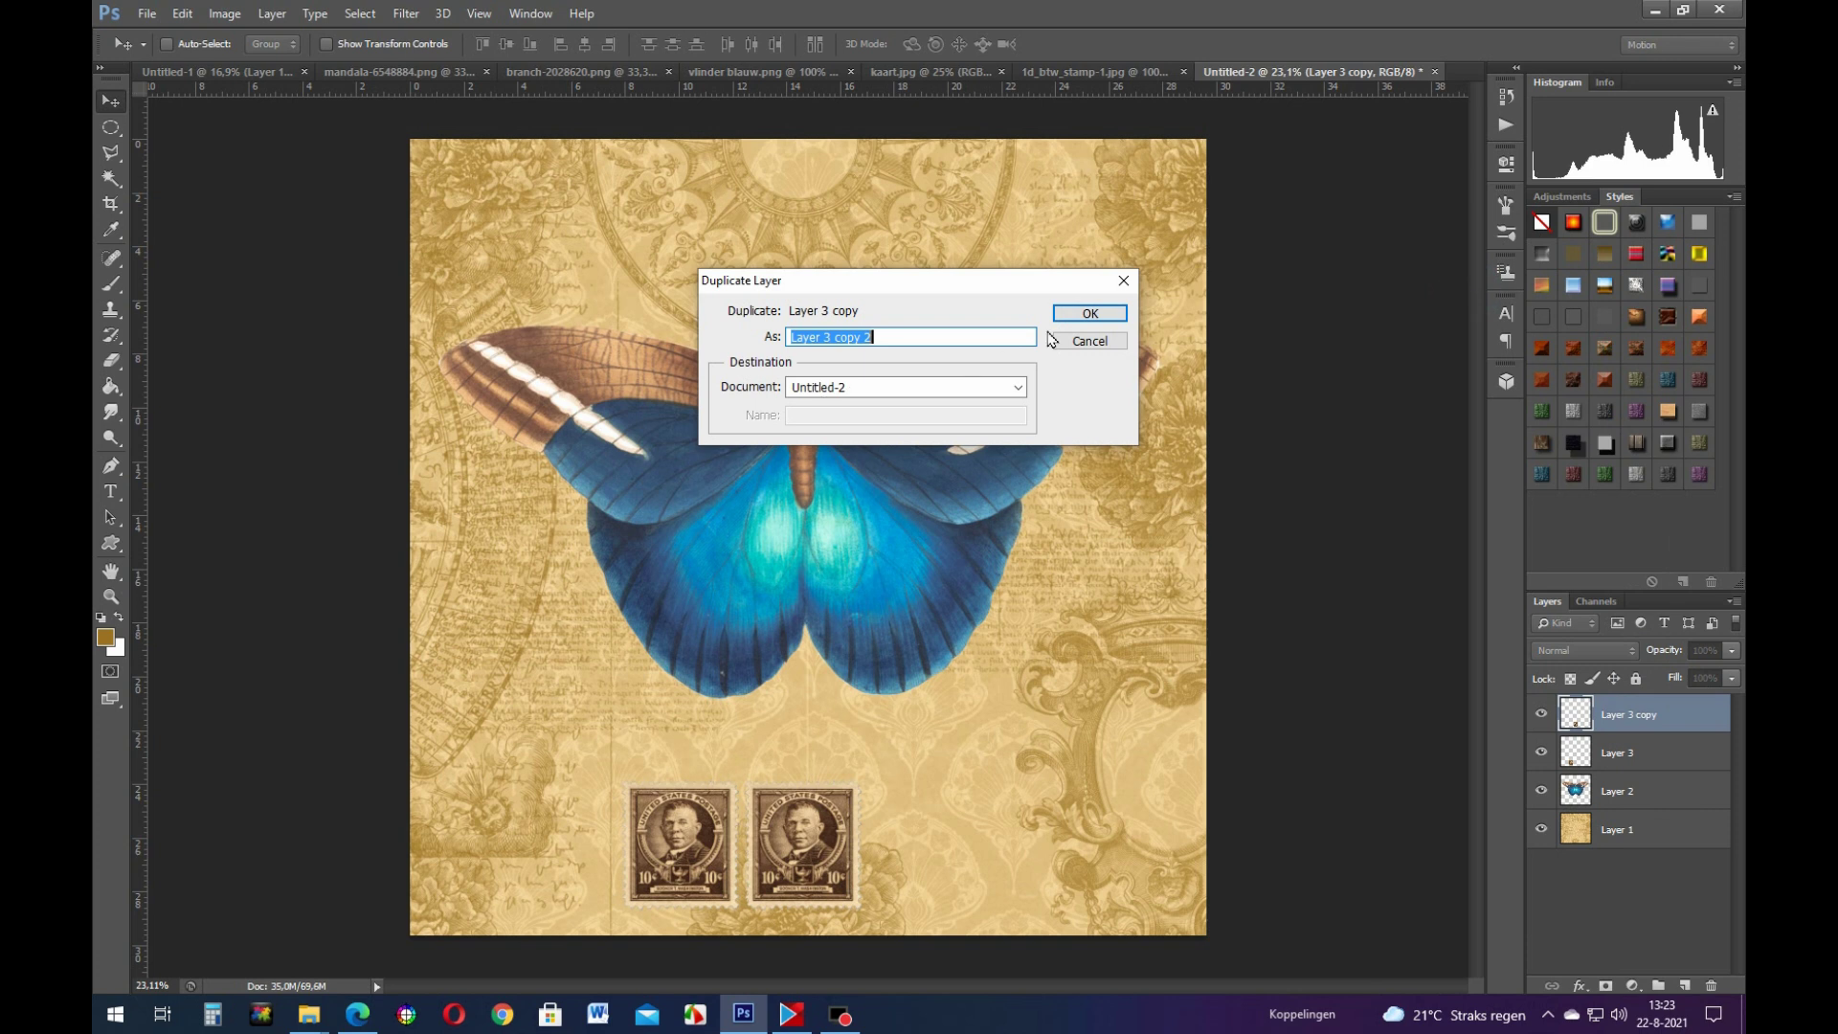
pyautogui.click(1065, 314)
pyautogui.moveTo(809, 847); pyautogui.dragTo(932, 849)
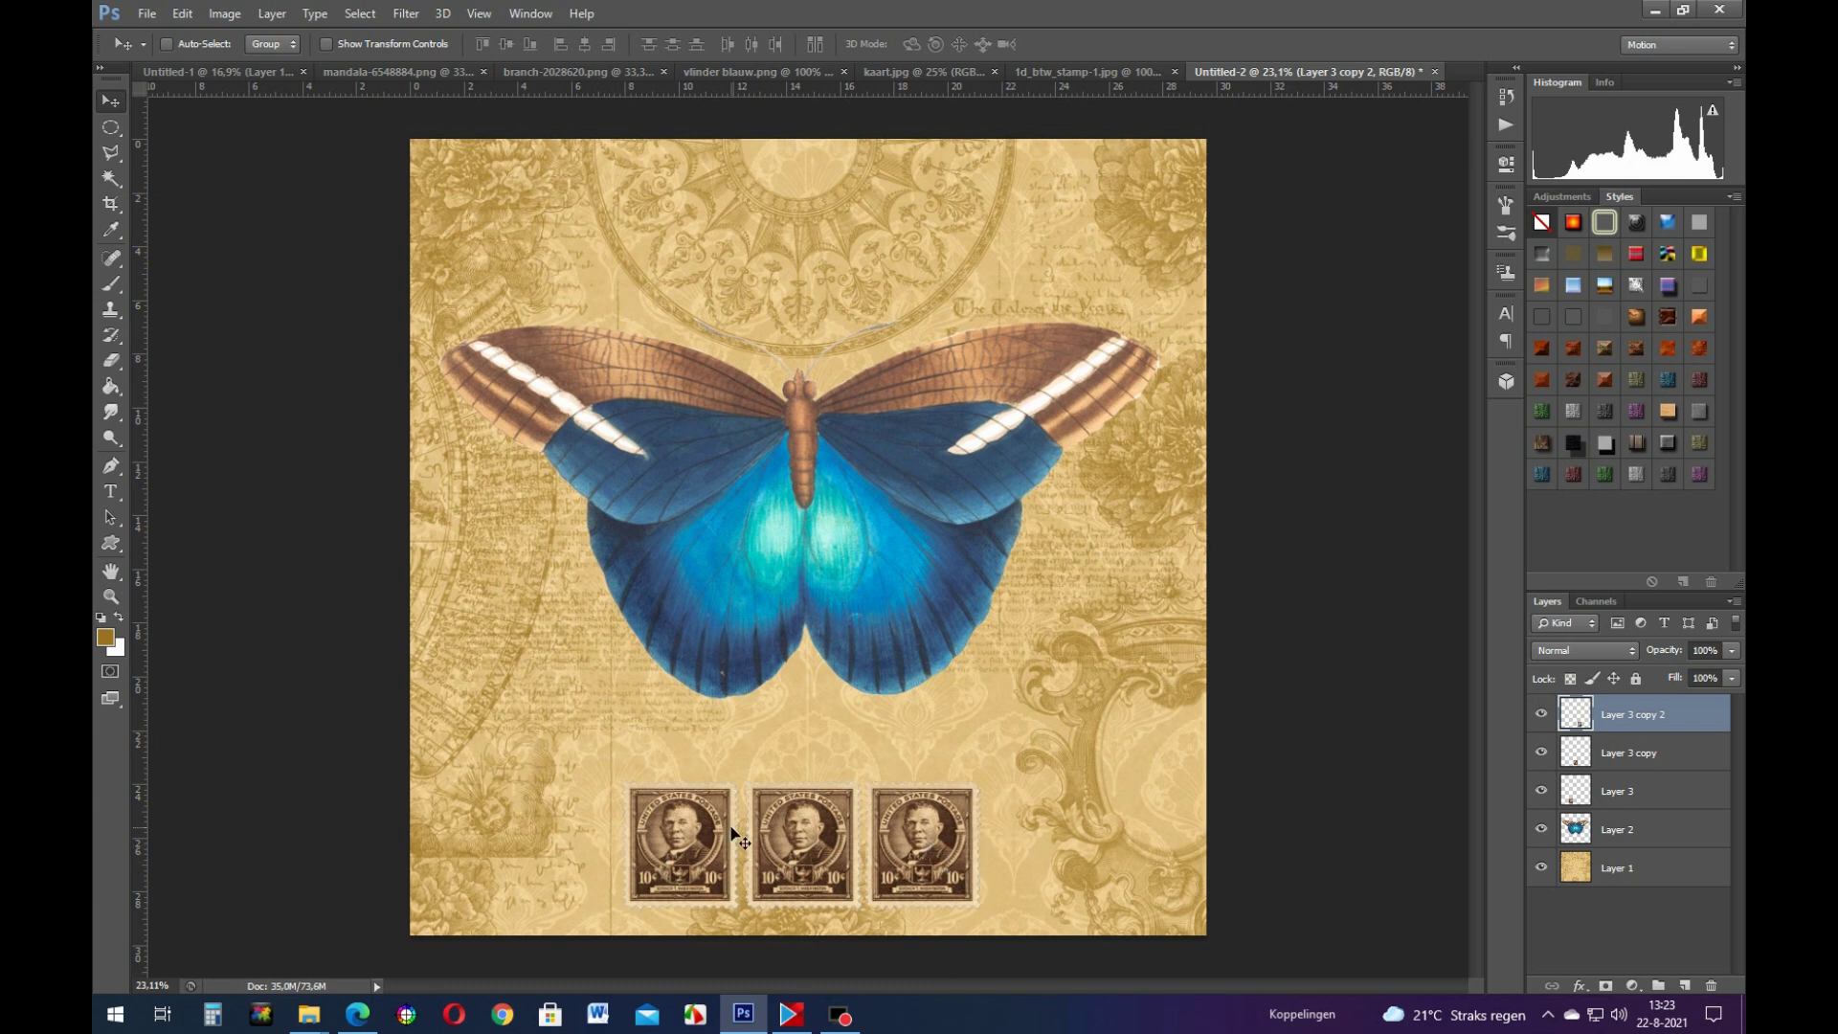
# Step: Merge the three stamp layers into one and shift the row of stamps slightly up and left
pyautogui.rightClick(1651, 716)
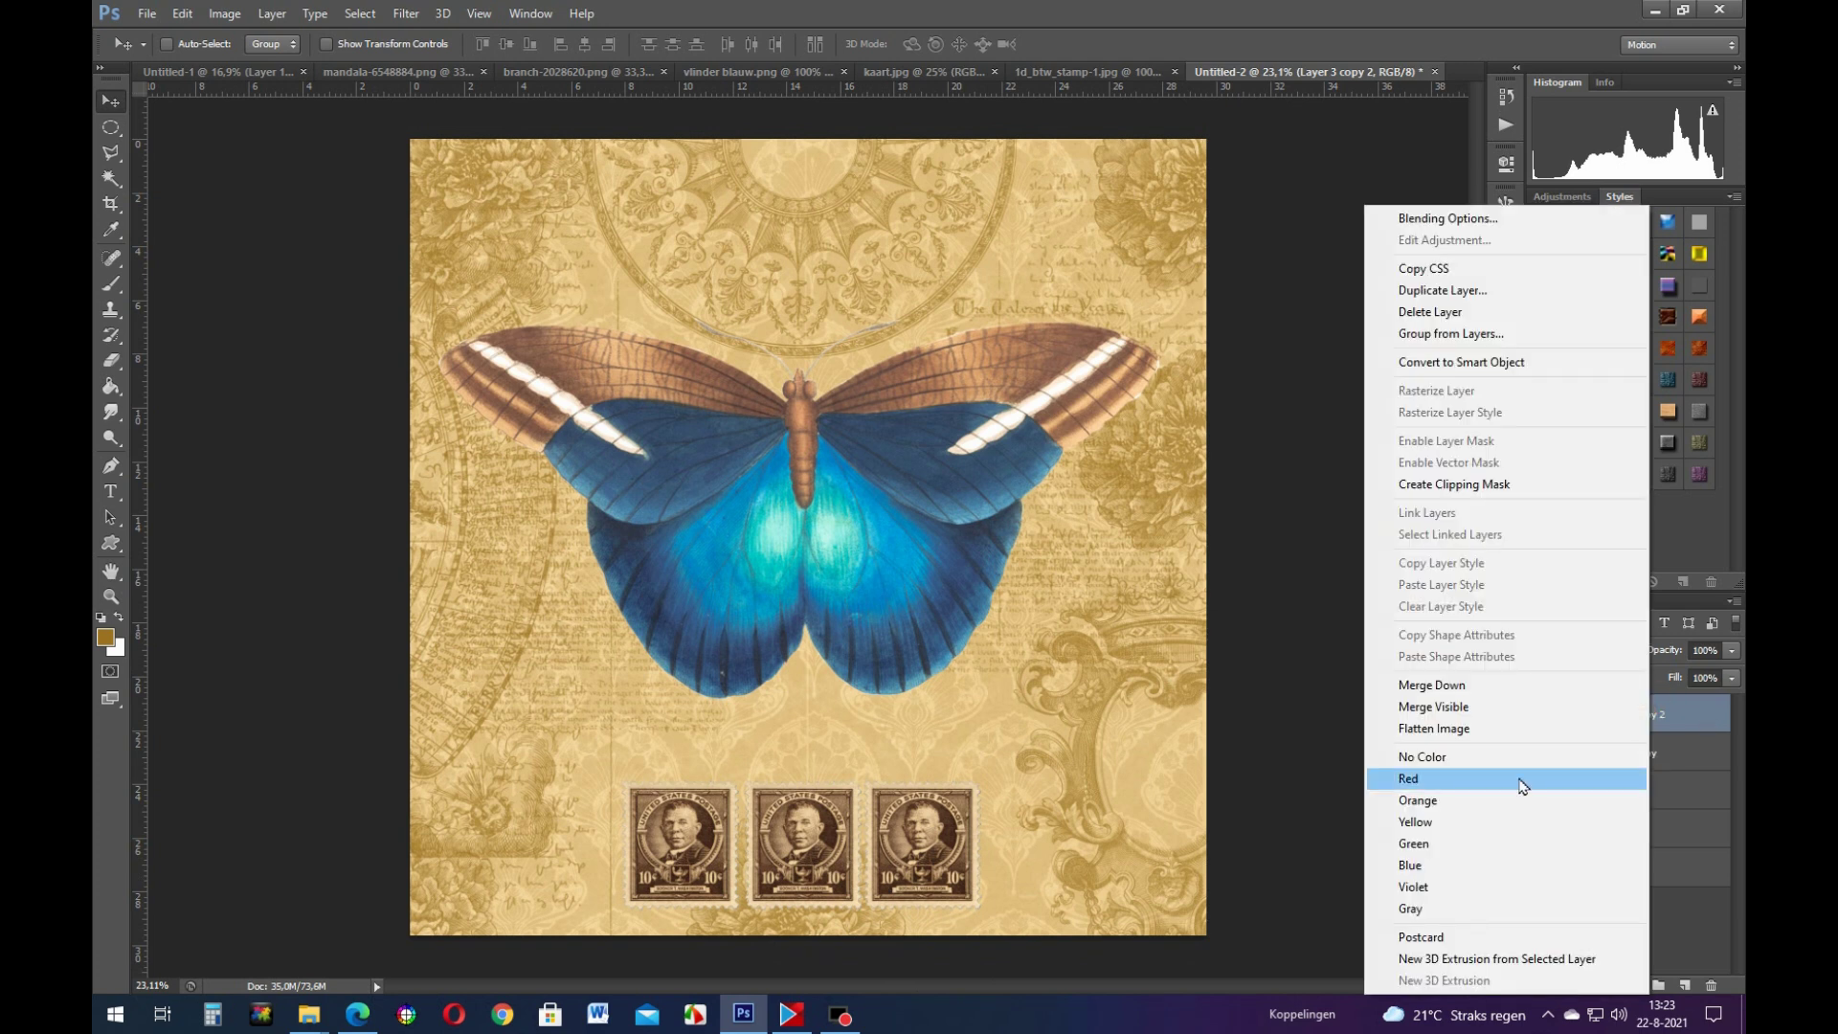
pyautogui.click(1457, 685)
pyautogui.rightClick(1639, 720)
pyautogui.click(1424, 689)
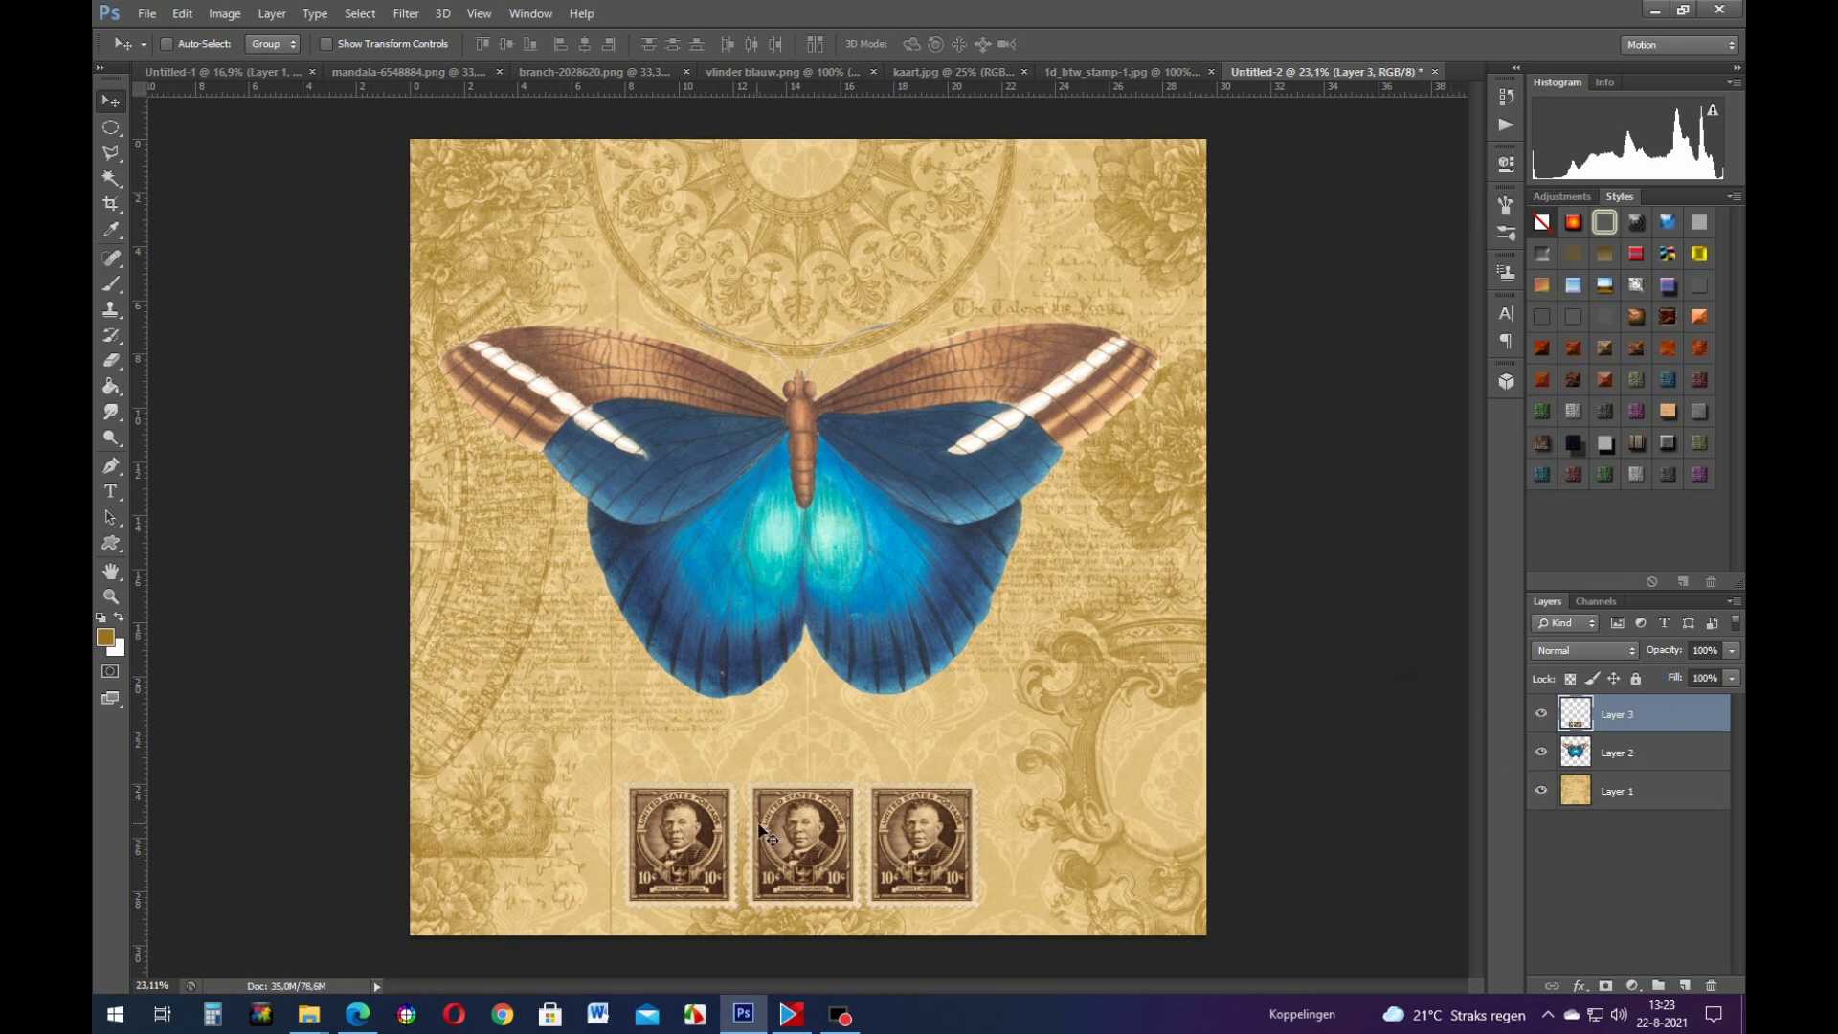
pyautogui.moveTo(781, 843)
pyautogui.mouseDown()
pyautogui.moveTo(866, 733)
pyautogui.moveTo(861, 794)
pyautogui.moveTo(765, 832)
pyautogui.mouseUp()
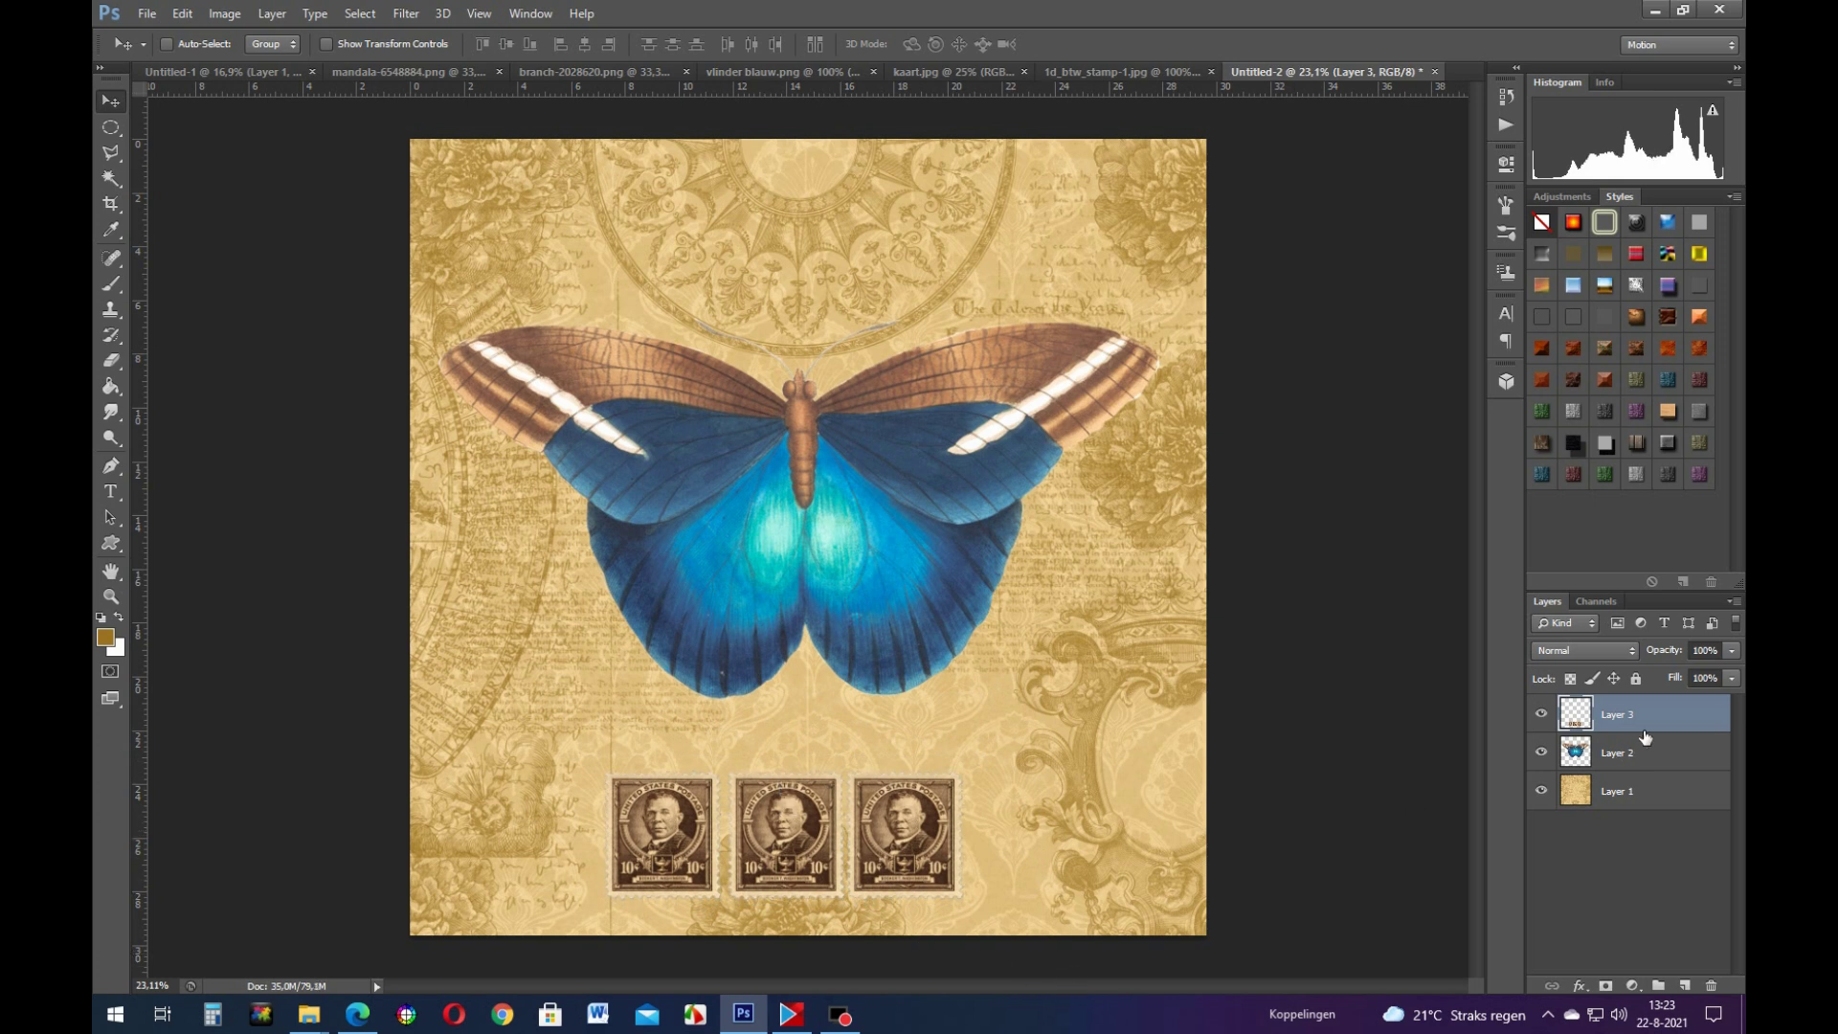
# Step: Enable a Drop Shadow layer style on the merged stamps layer
pyautogui.rightClick(1629, 714)
pyautogui.click(1506, 218)
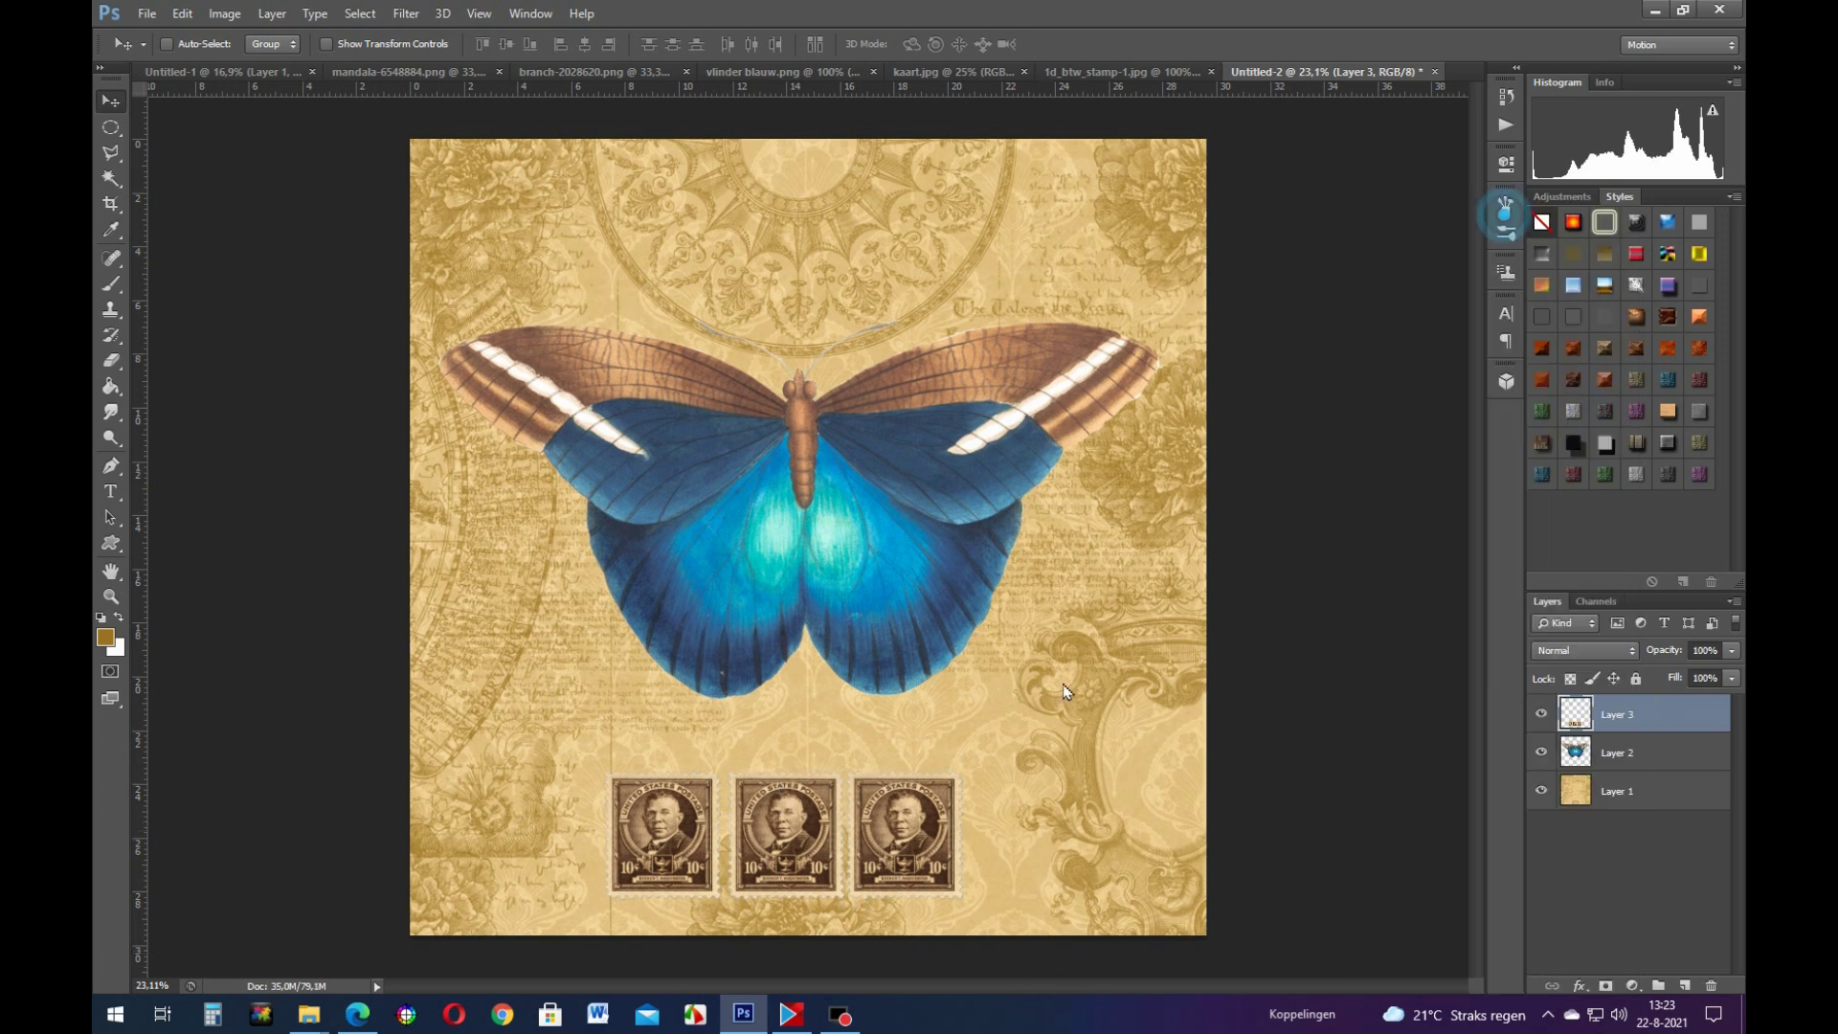
pyautogui.click(1182, 658)
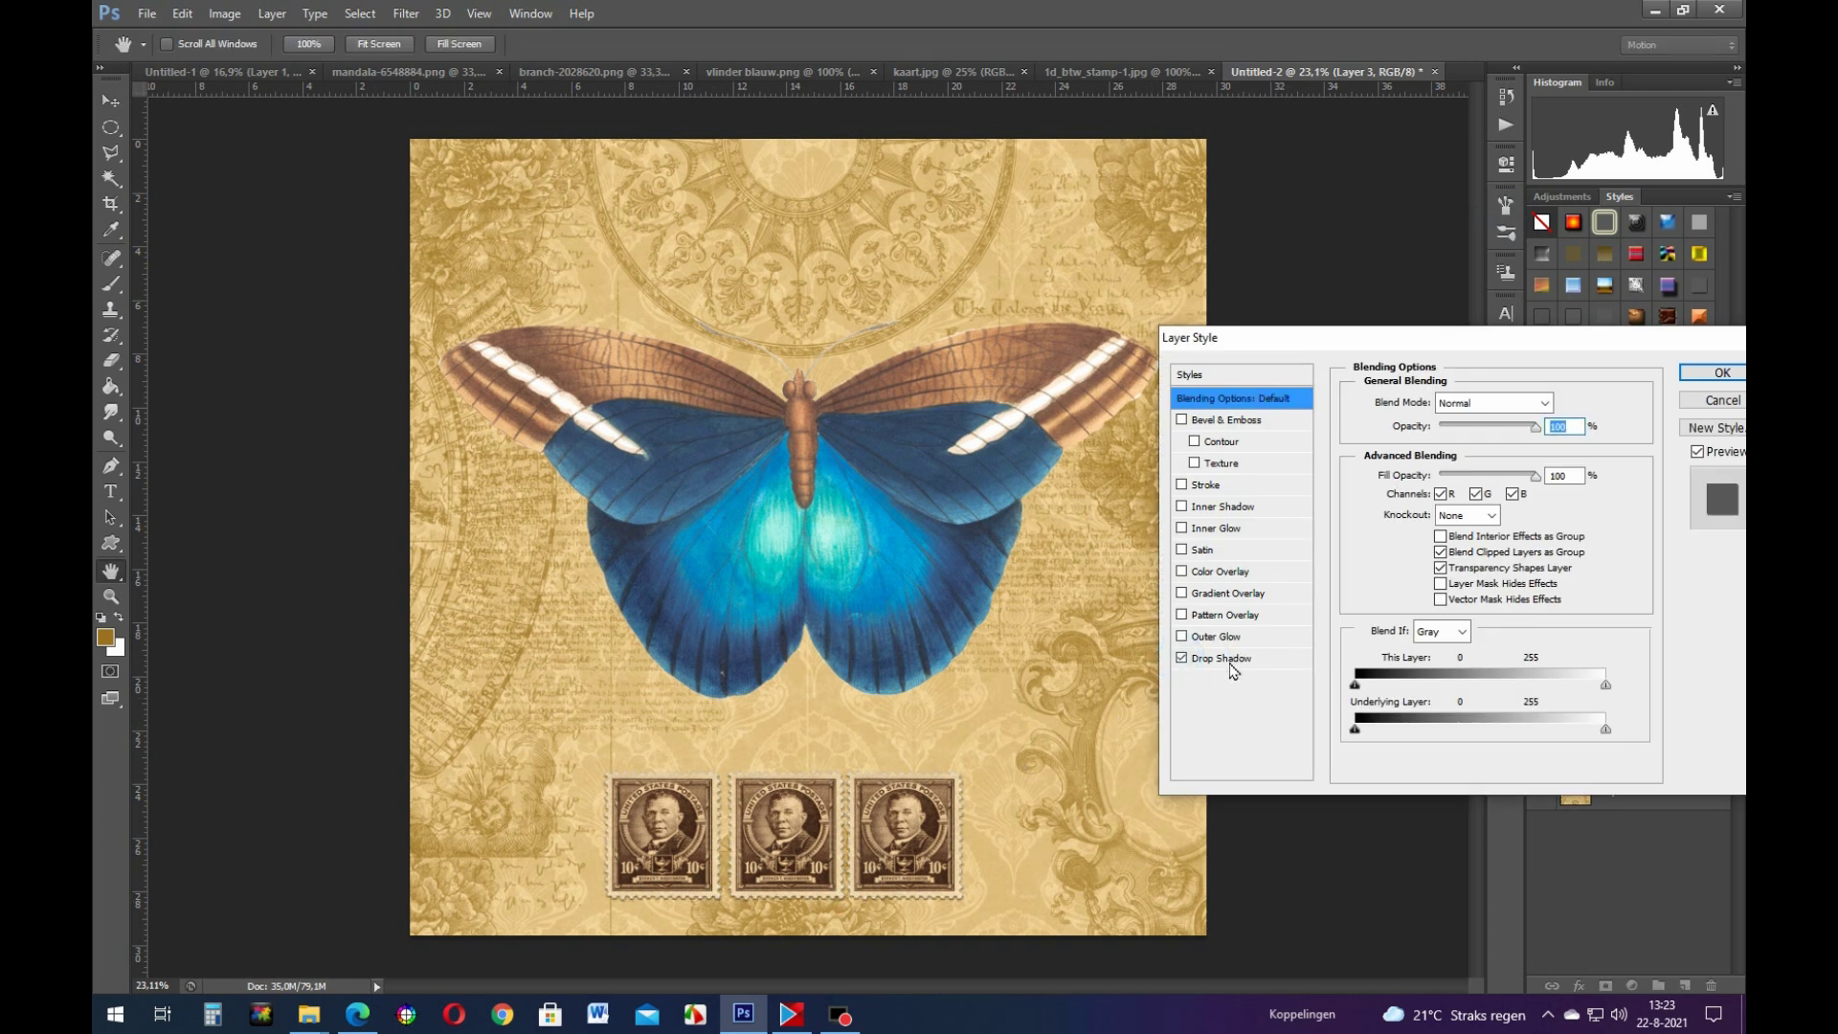